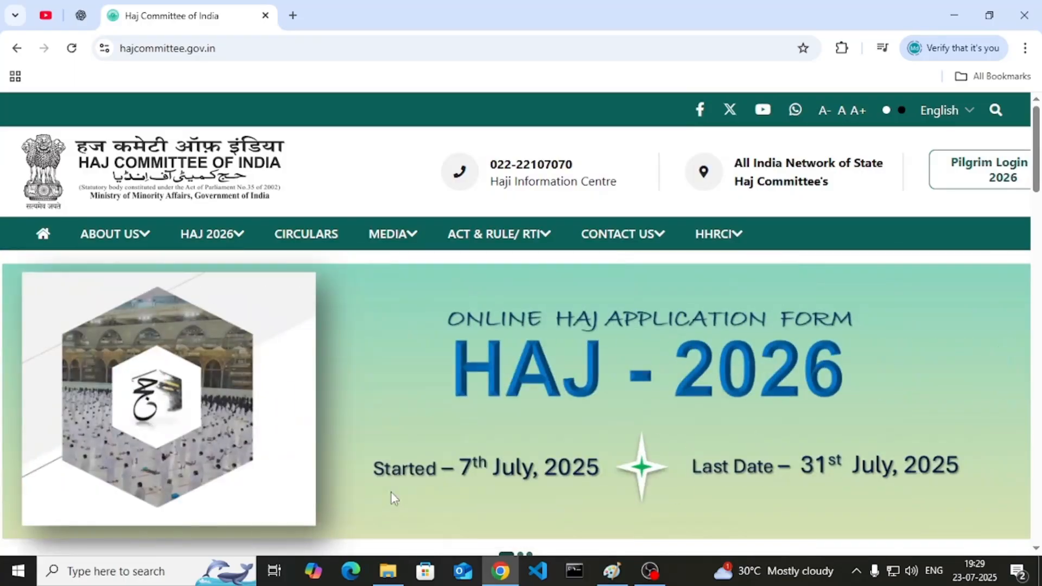
- Search Google for 'haj committee india' in a new tab and open the official Haj Committee site
left_click(293, 16)
type("haj committee india")
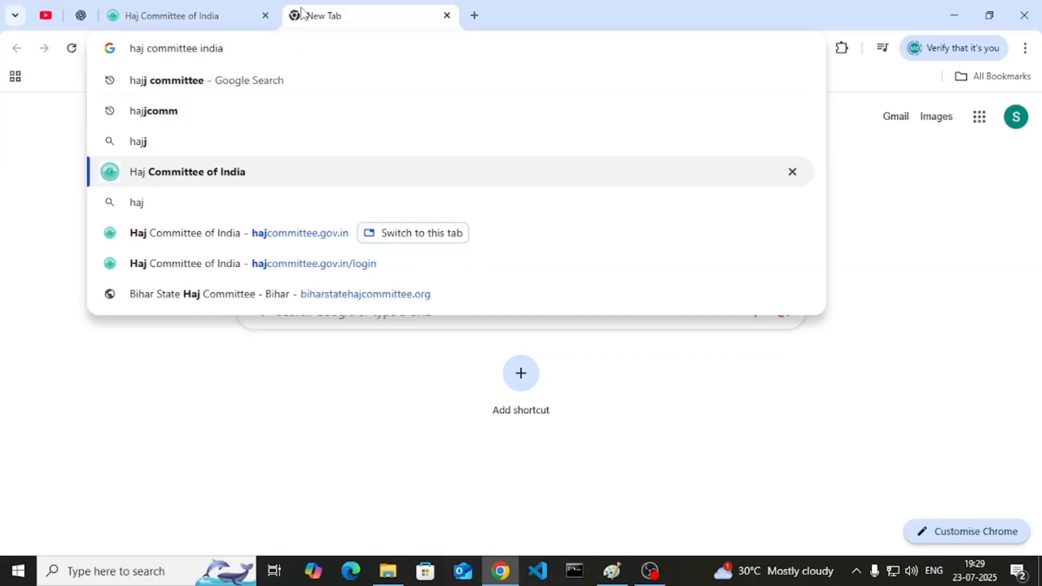
key("Return")
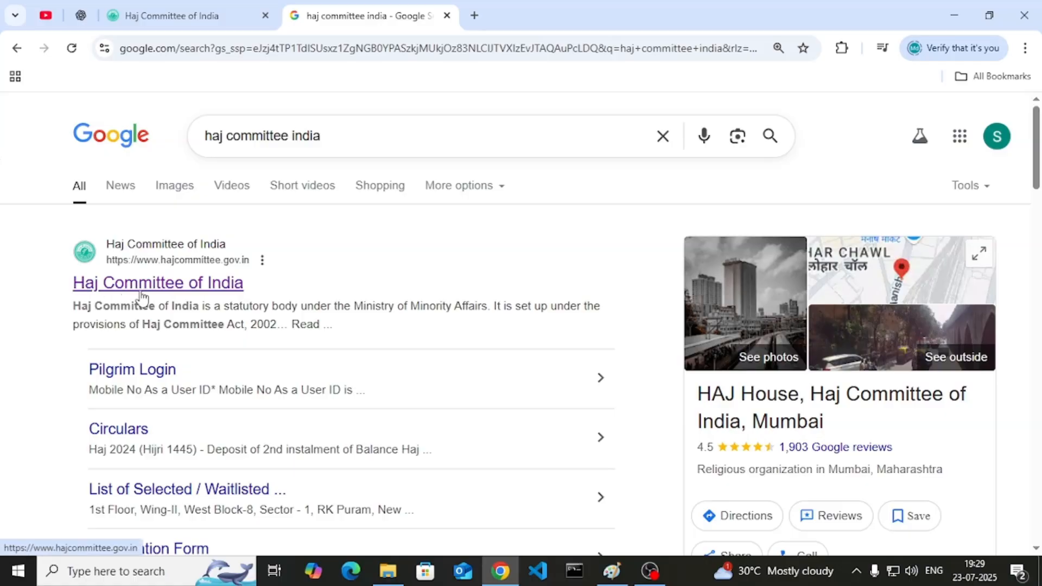
left_click(142, 287)
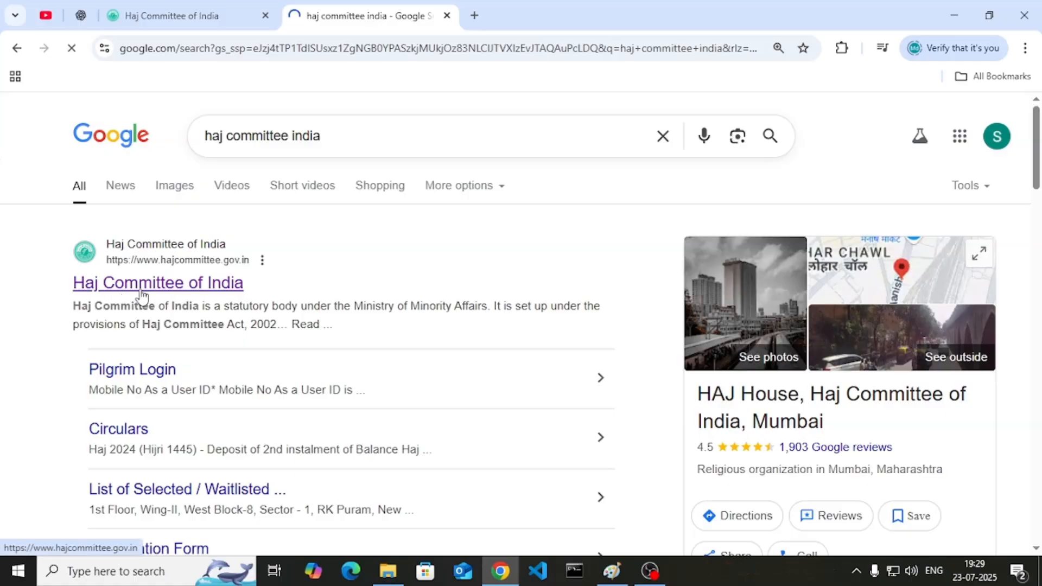
- Return to the hajcommittee.gov.in homepage, browse its carousel, and bring up the HAJ 2026 menu
left_click(184, 3)
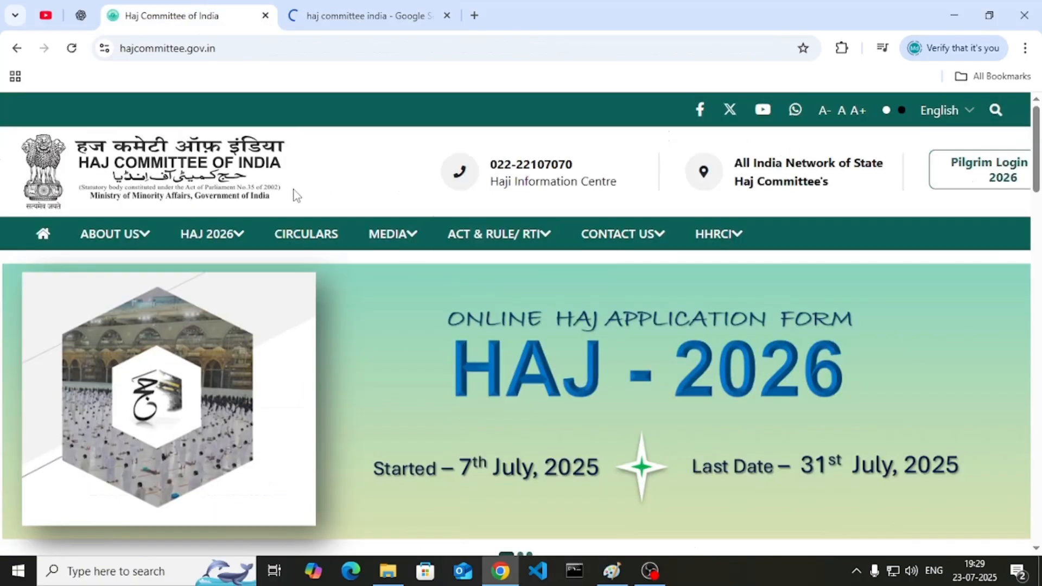
scroll(302, 206, "down", 5)
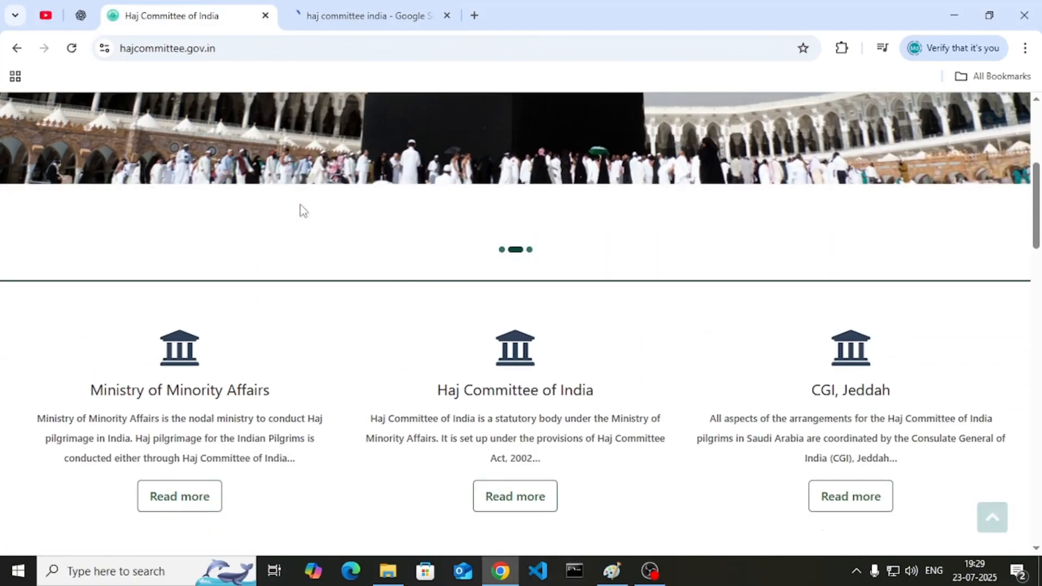
scroll(493, 365, "up", 5)
scroll(492, 365, "down", 4)
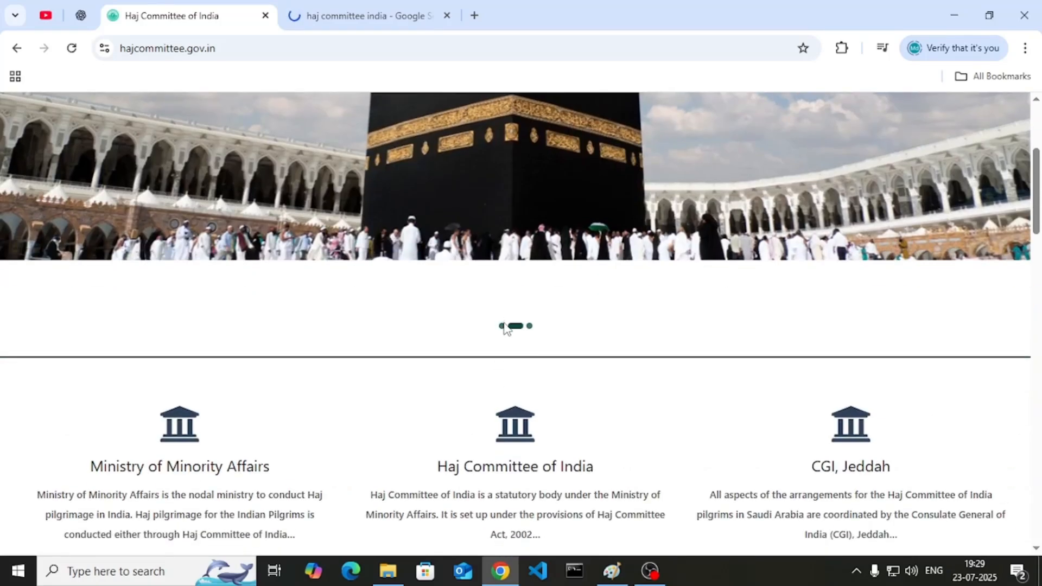
left_click(501, 326)
scroll(500, 332, "up", 4)
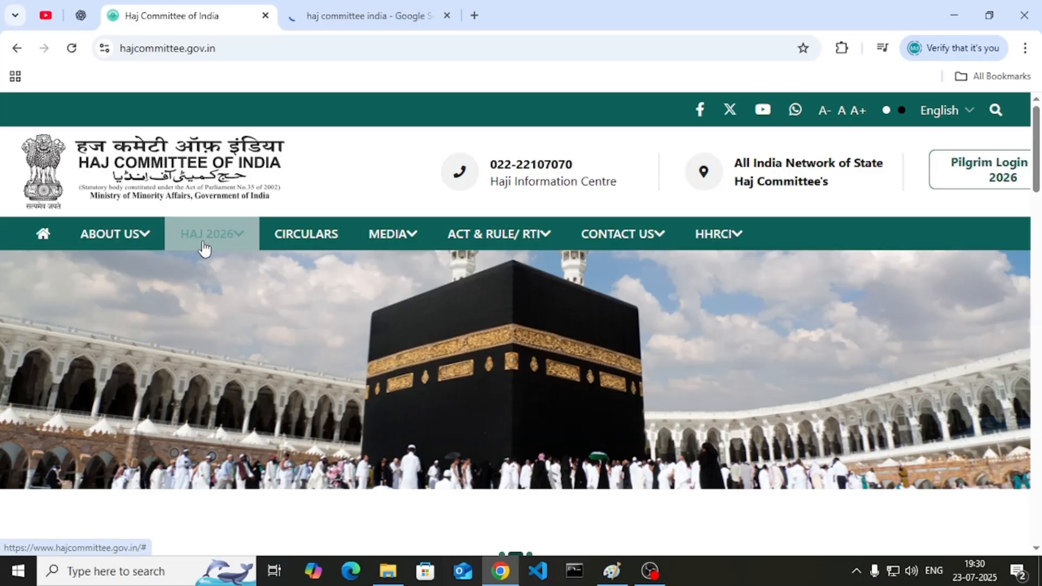
mouse_move(204, 248)
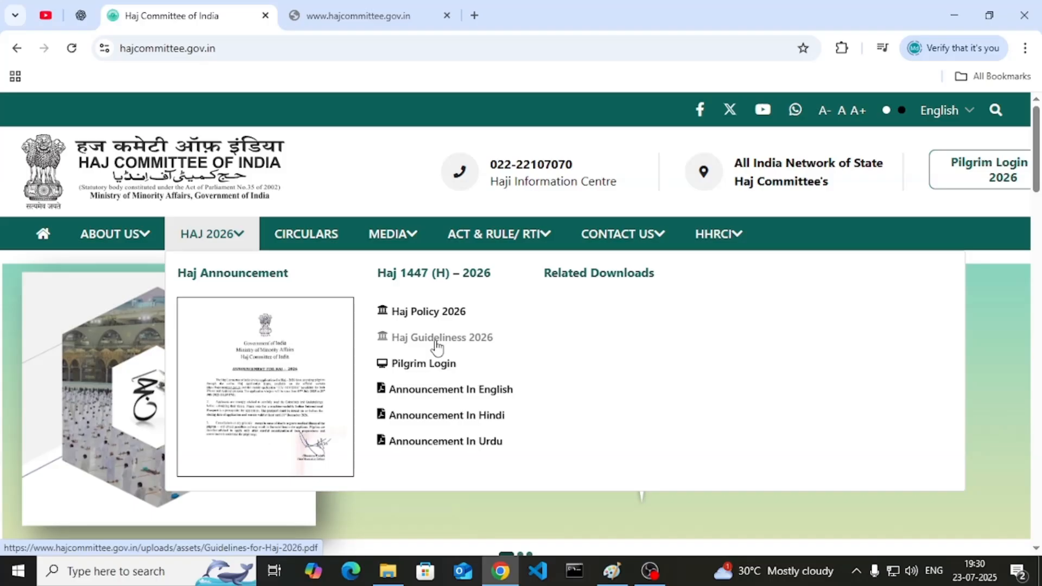
- Open the Pilgrim Login page and open its Register link in a background tab
left_click(411, 368)
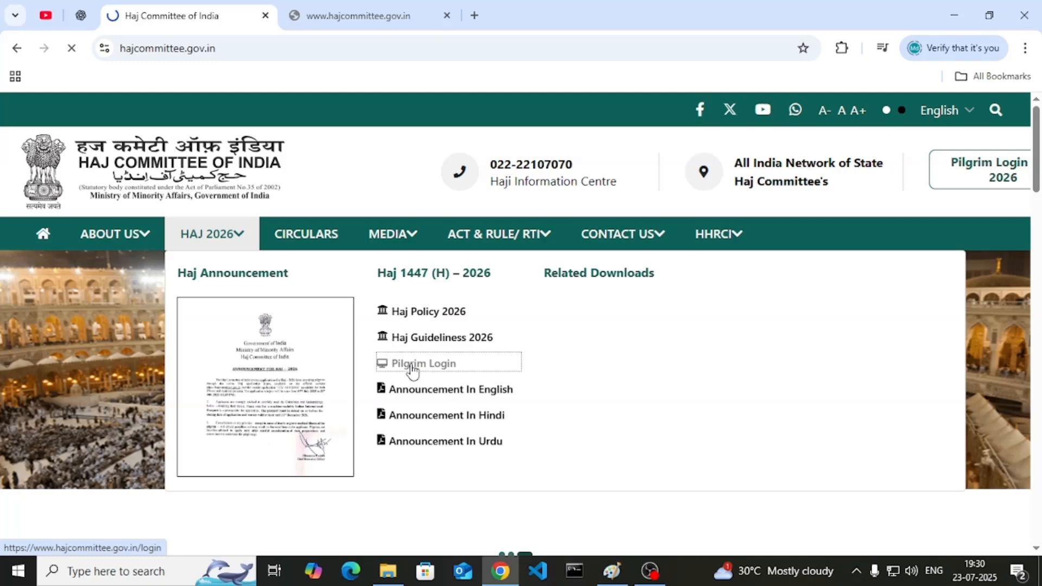
scroll(410, 372, "down", 10)
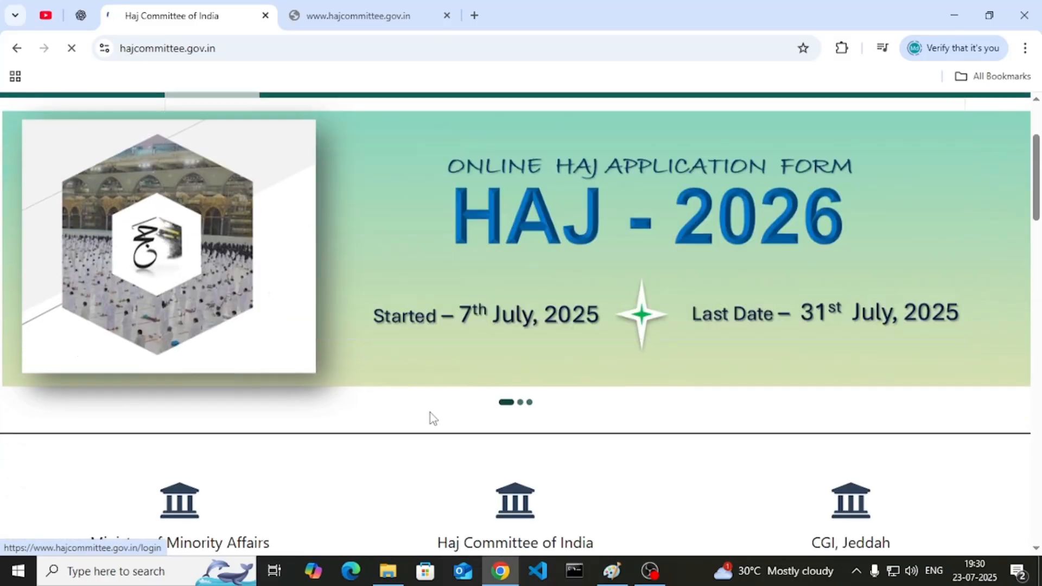
scroll(434, 425, "down", 8)
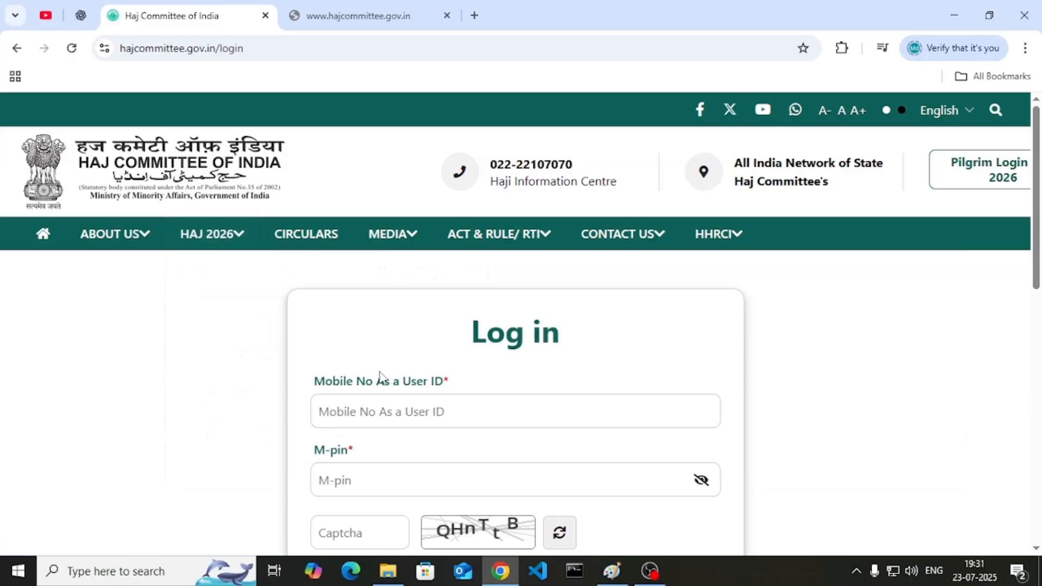
scroll(412, 358, "down", 3)
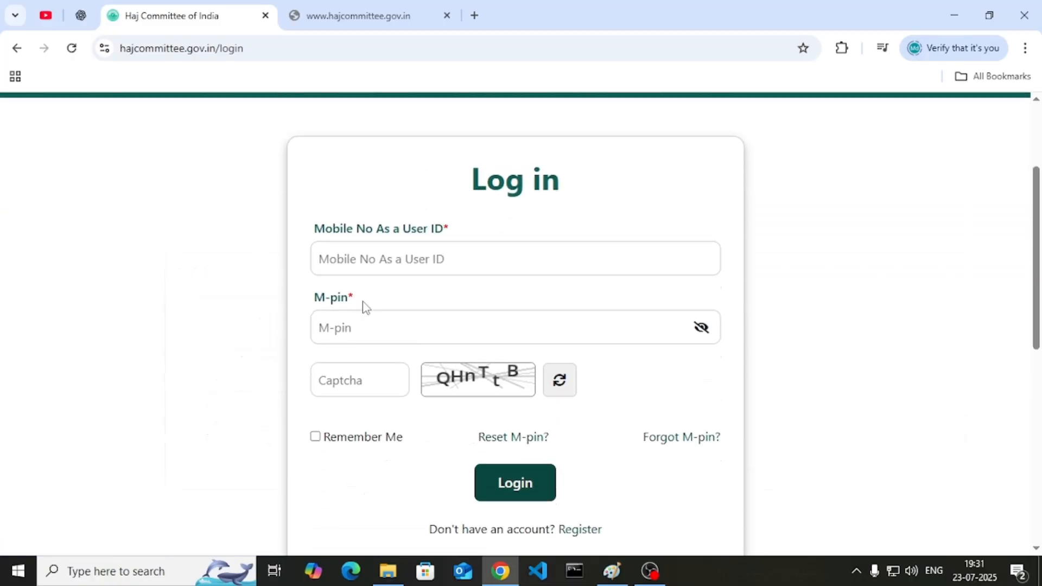
scroll(369, 307, "down", 2)
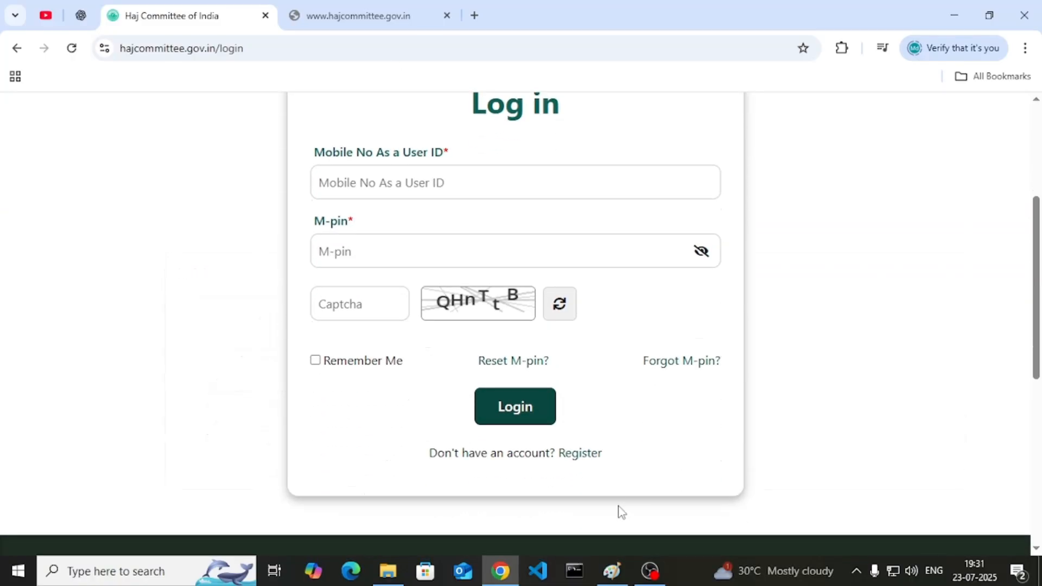
middle_click(571, 460)
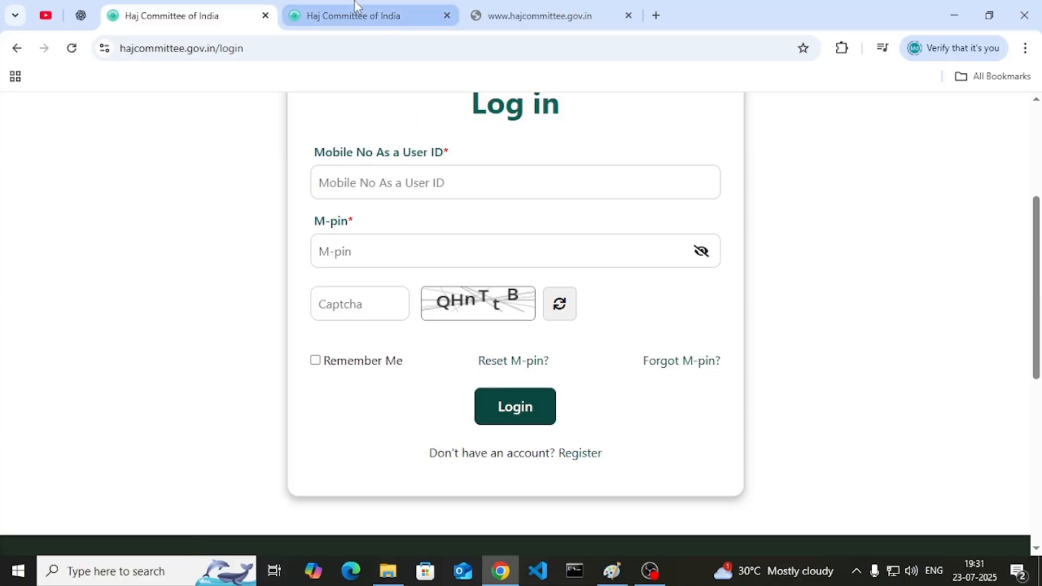
- On the Registration Form, enter the cover head's mobile number and request an OTP
left_click(353, 2)
scroll(482, 331, "down", 2)
left_click(398, 348)
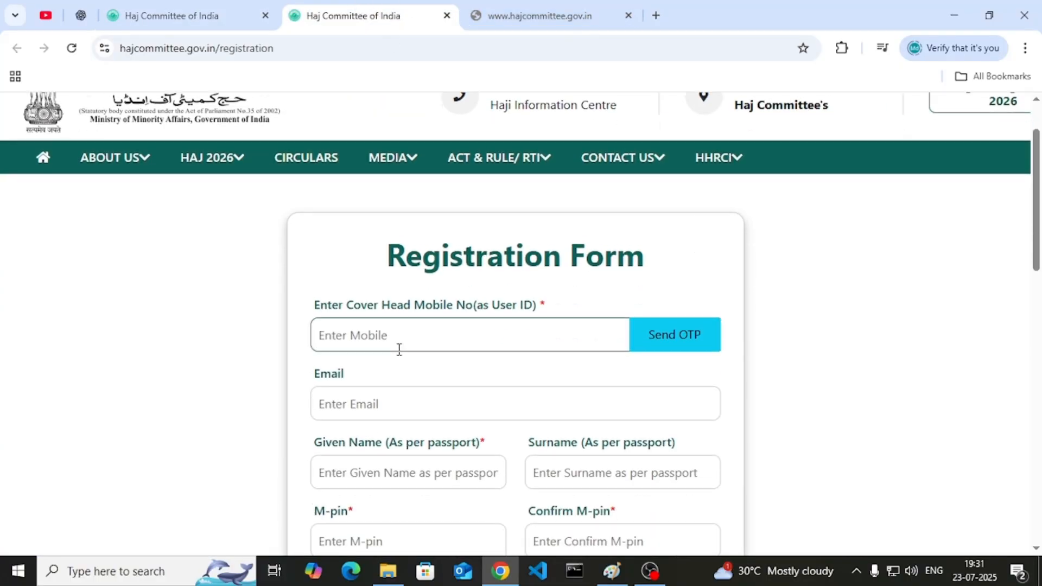
left_click(701, 343)
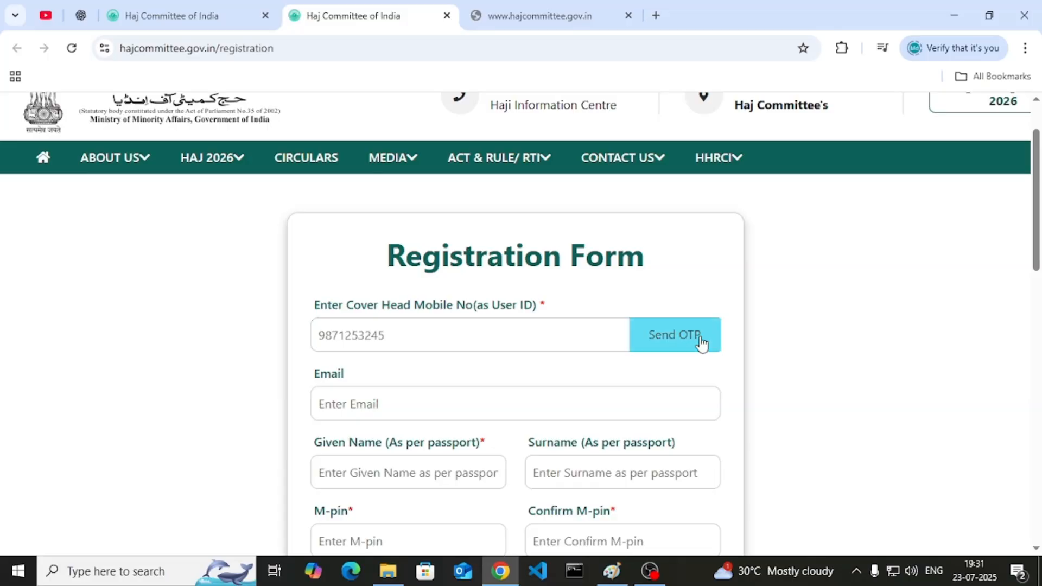
scroll(109, 237, "down", 1)
- Fill in the applicant's email address
left_click(431, 298)
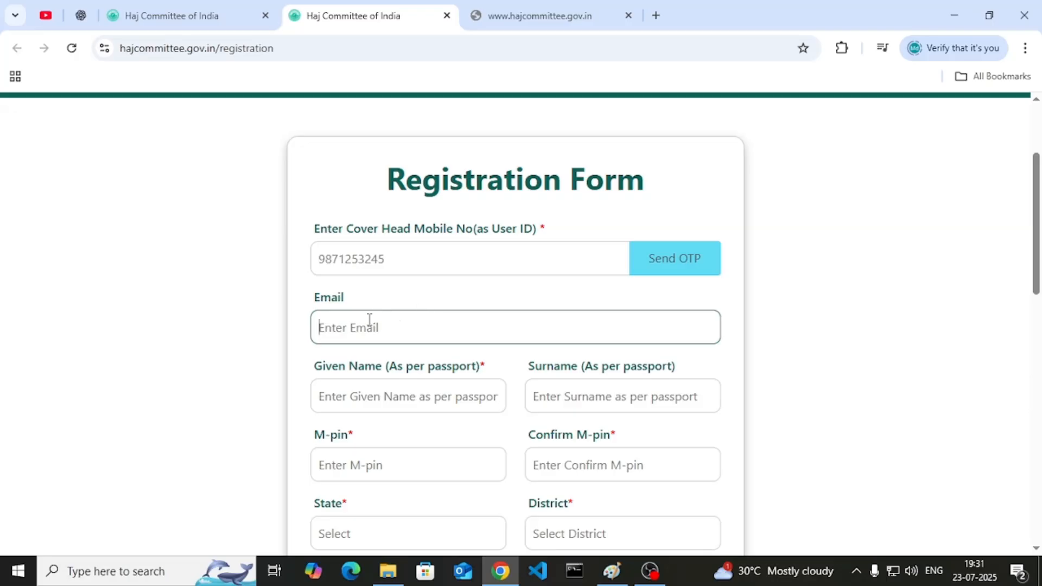
left_click(357, 452)
- Enter the applicant's given name and surname as per passport
left_click(345, 409)
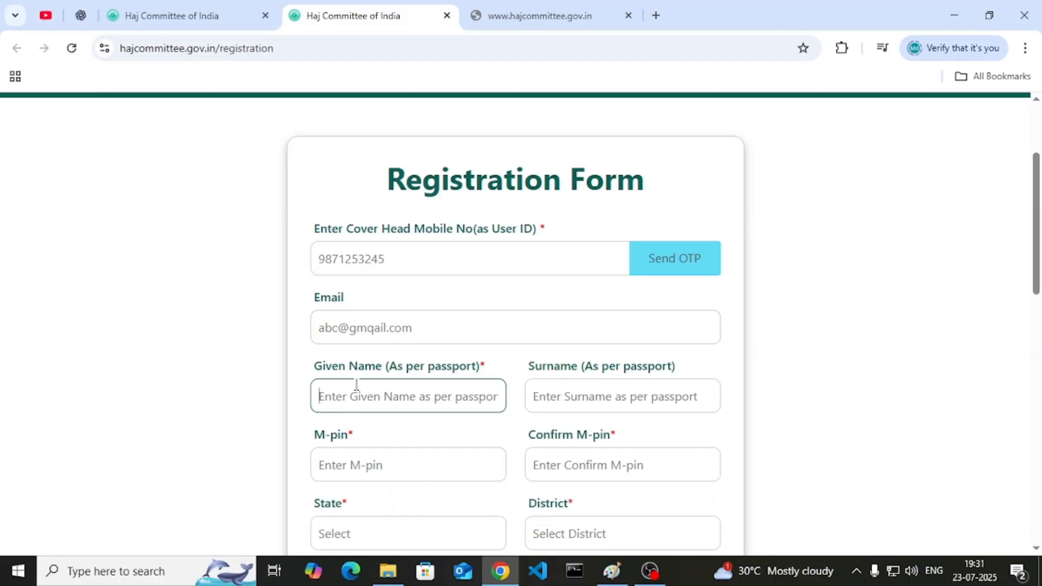
scroll(356, 384, "down", 2)
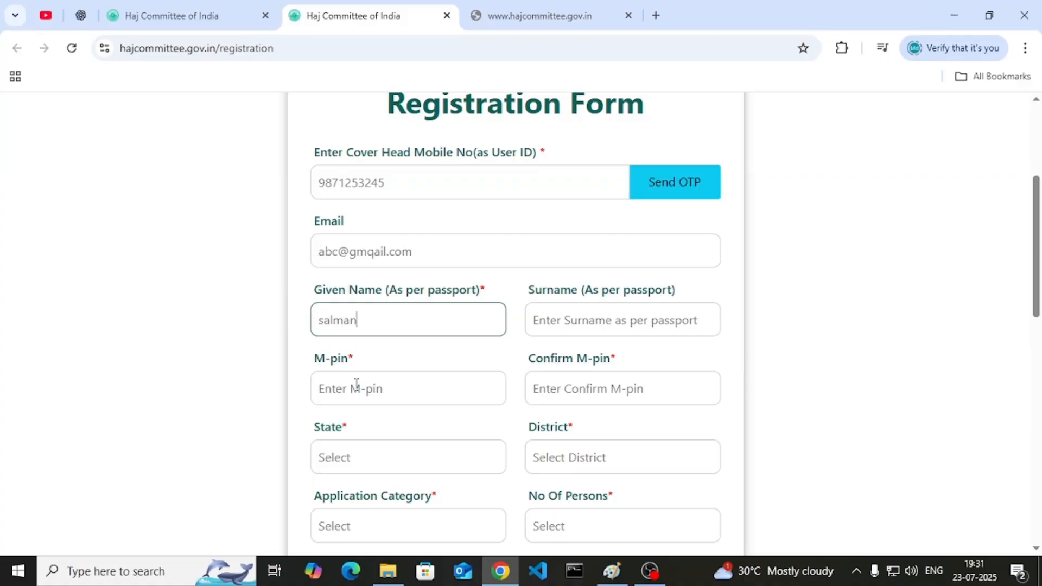
key("Tab")
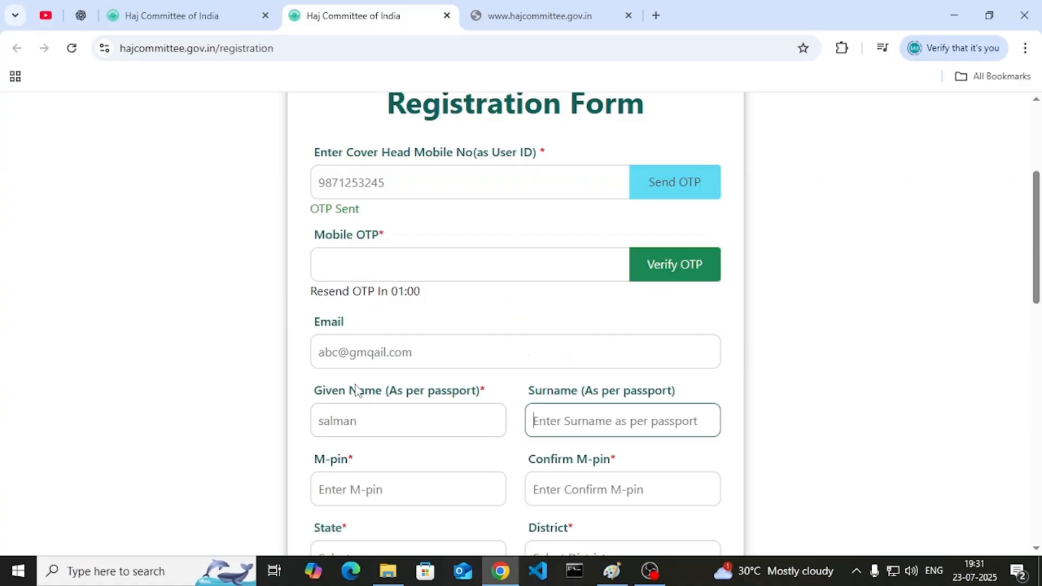
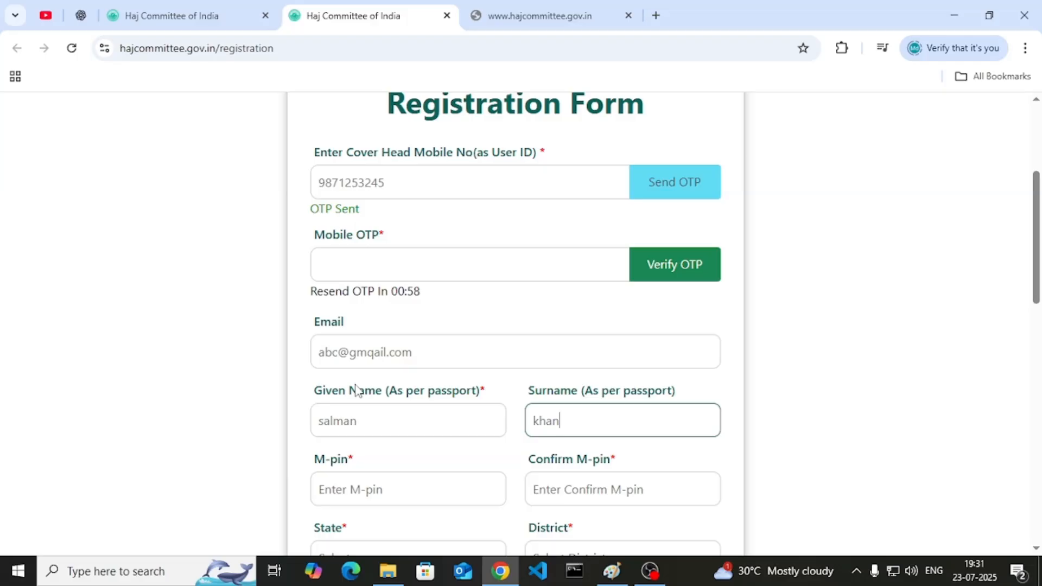
scroll(405, 336, "down", 1)
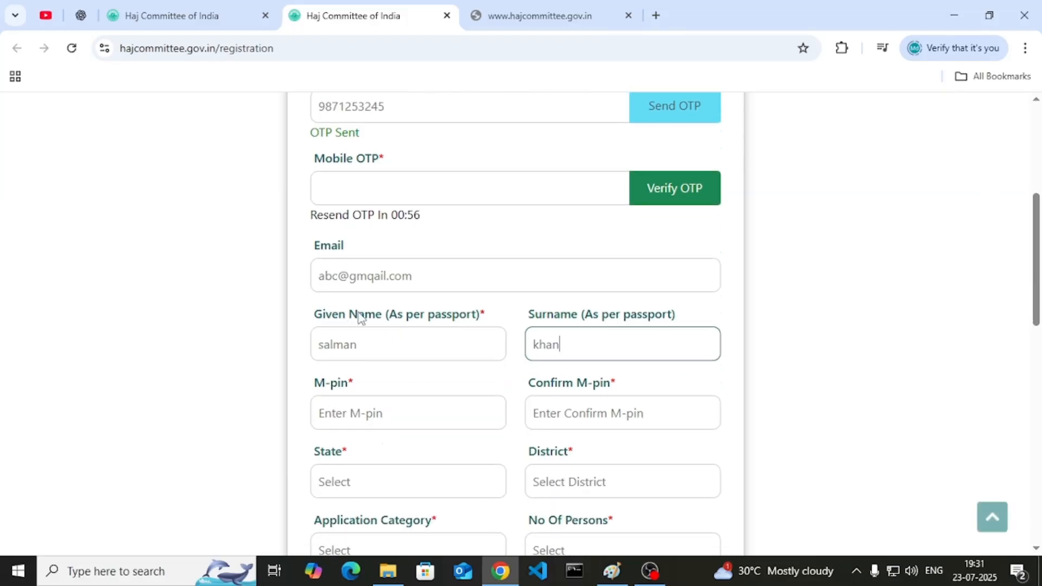
left_click(434, 339)
left_click(598, 352)
left_click(779, 349)
scroll(779, 349, "down", 1)
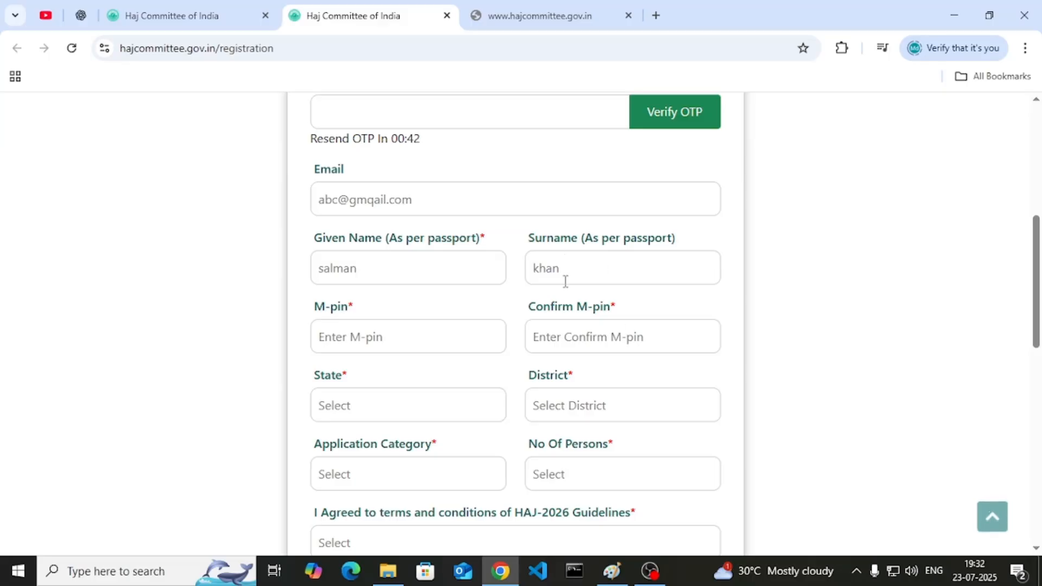
- Enter a six-digit M-pin and type it again in Confirm M-pin
left_click(404, 332)
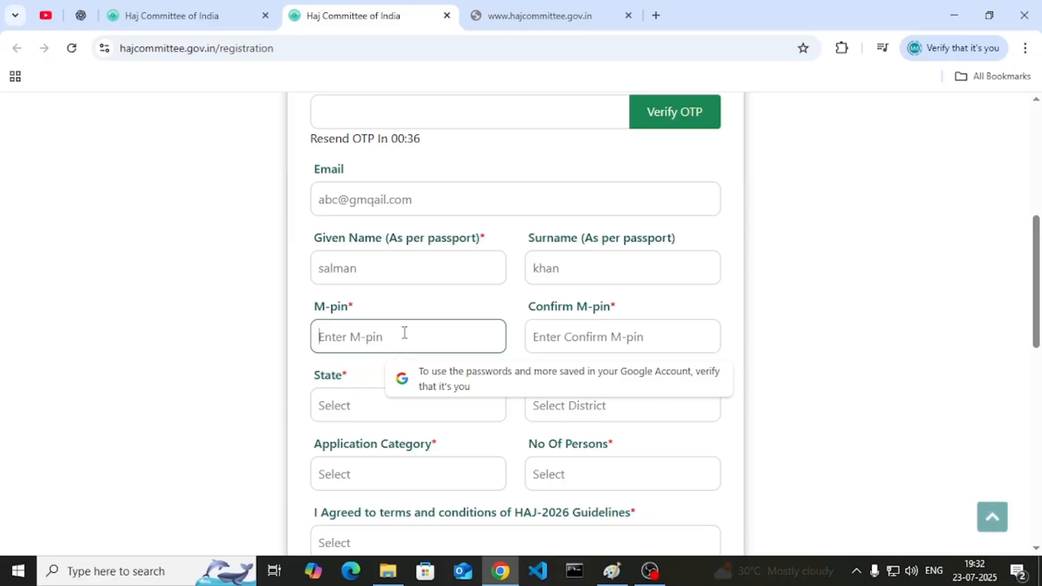
type("12345")
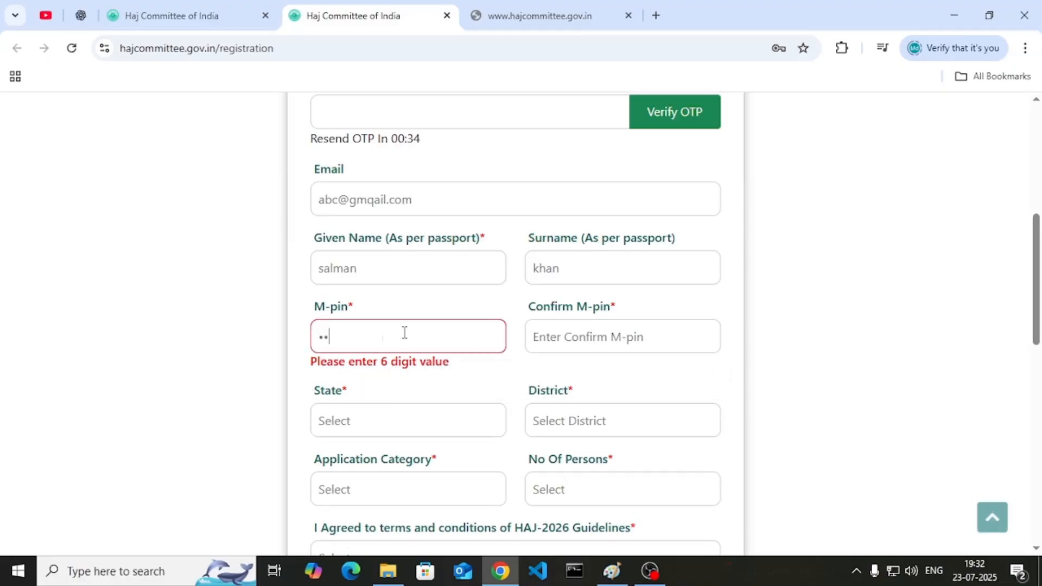
type("6")
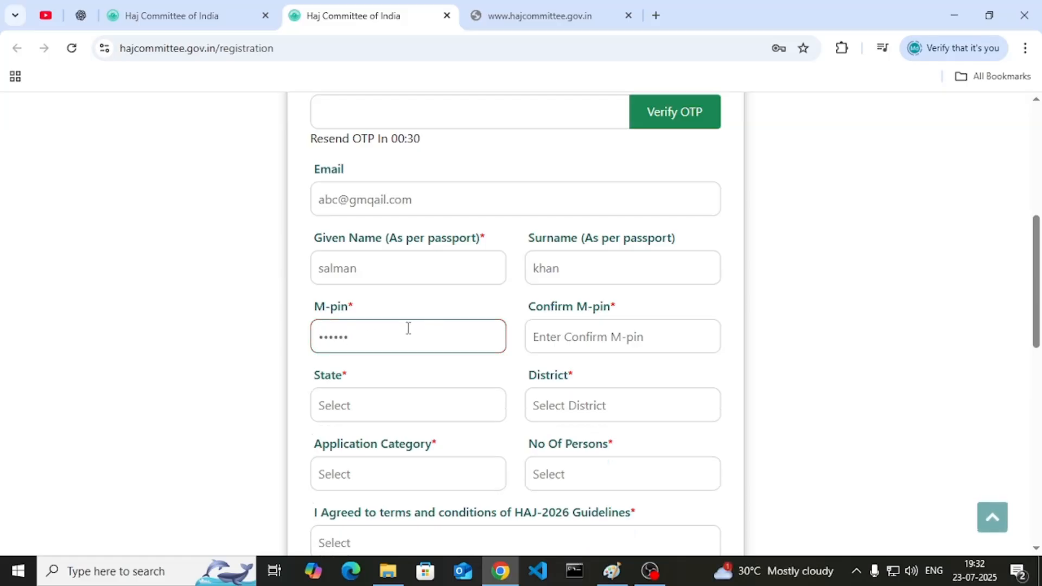
left_click(550, 340)
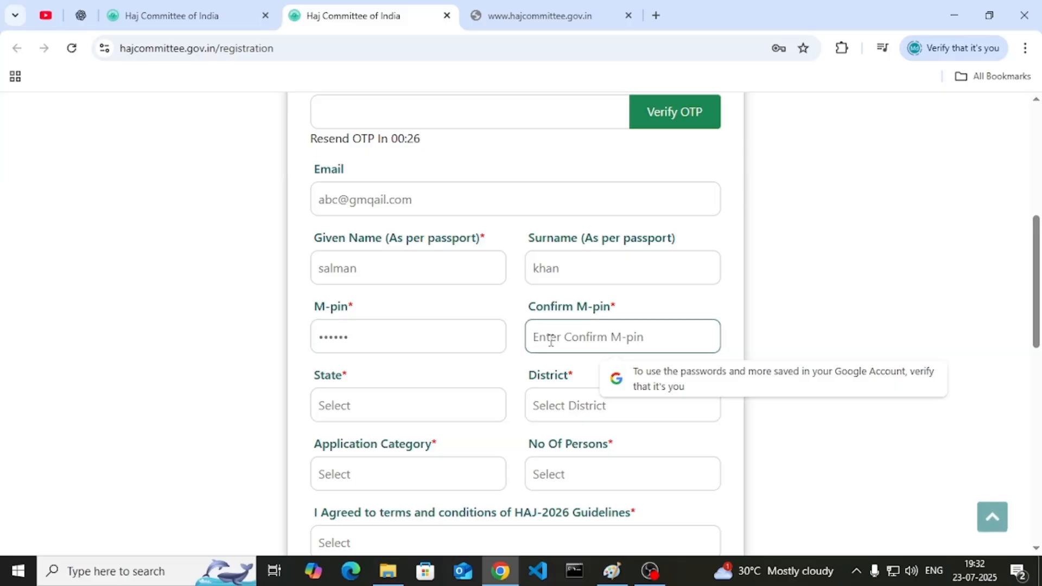
type("123456")
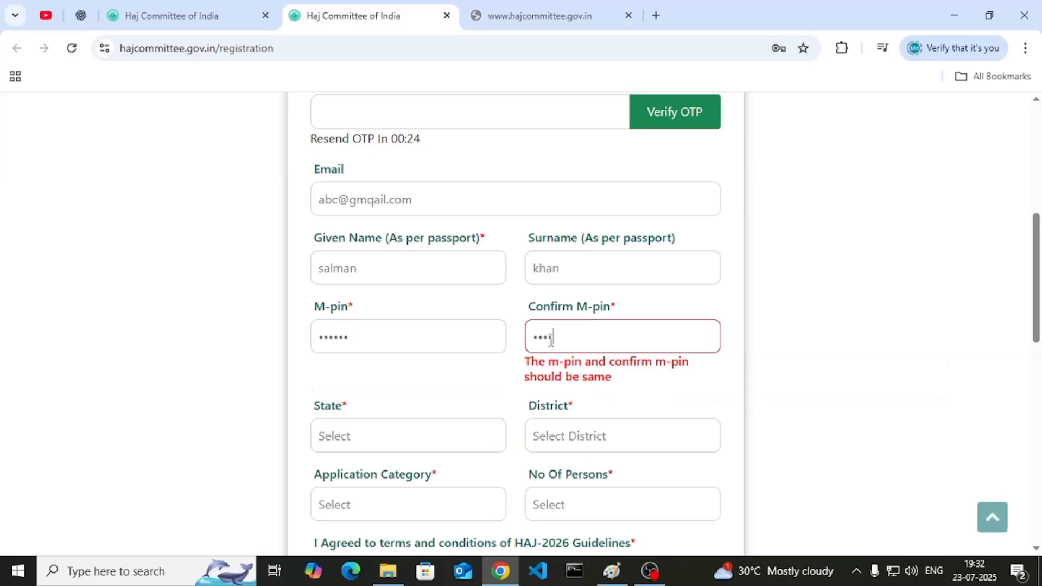
- Set the registration's State to Bihar
left_click(349, 442)
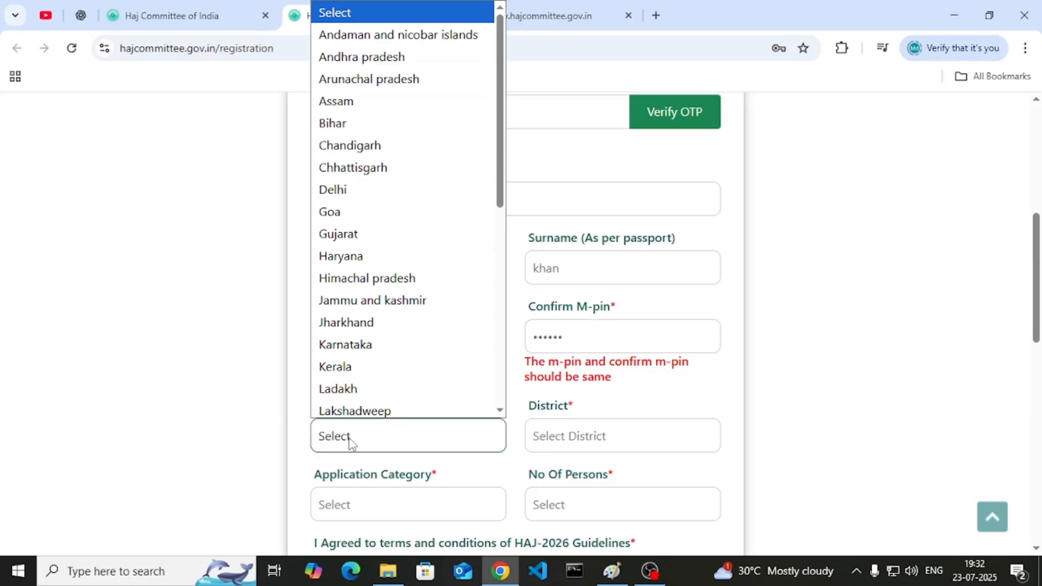
scroll(219, 391, "down", 1)
scroll(219, 390, "down", 3)
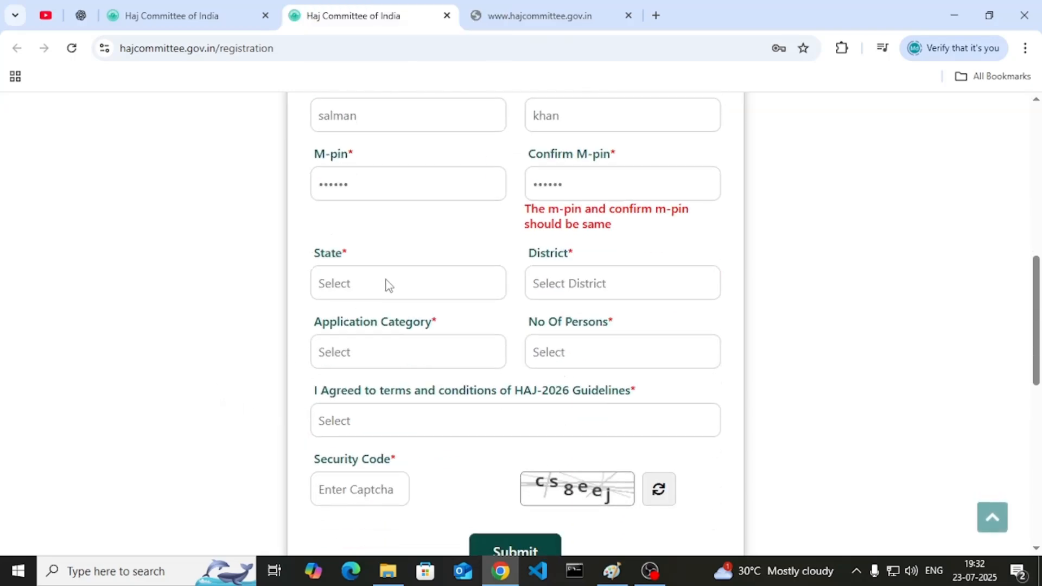
left_click(389, 285)
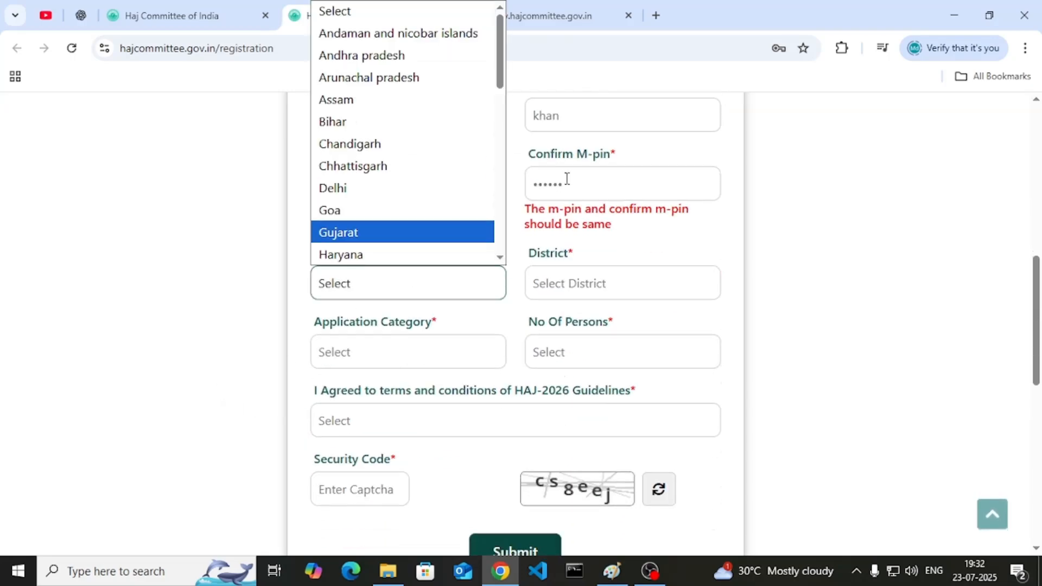
key("b")
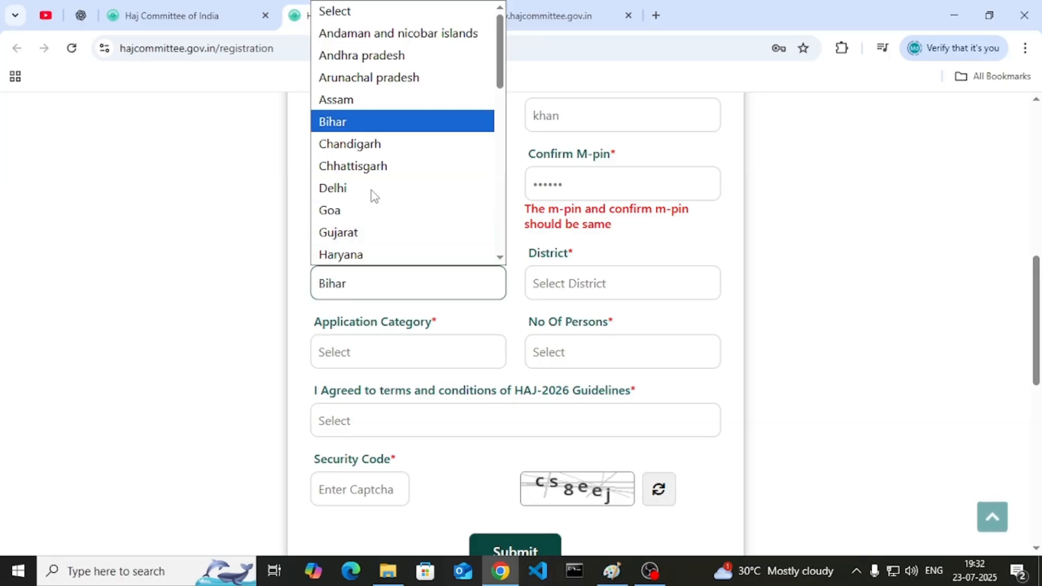
key("Return")
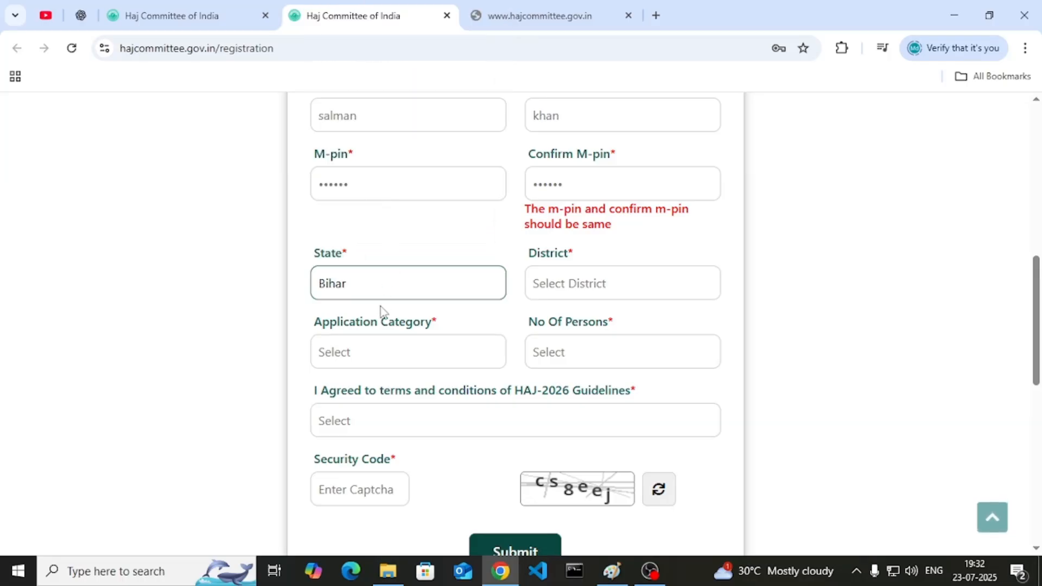
- Filter the District list with 'mu' and choose Munger
left_click(558, 293)
left_click(559, 293)
left_click(558, 292)
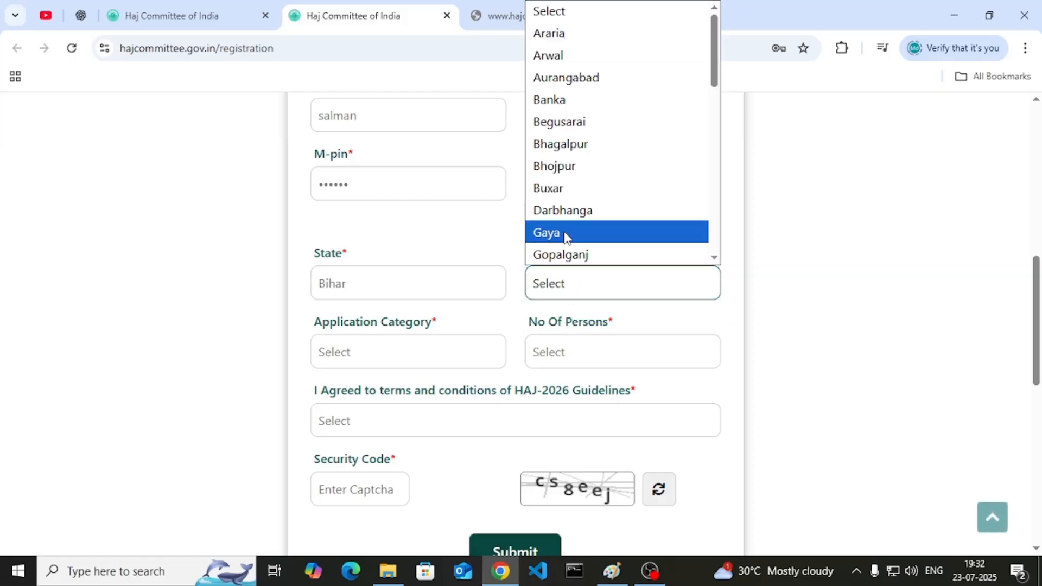
type("mu")
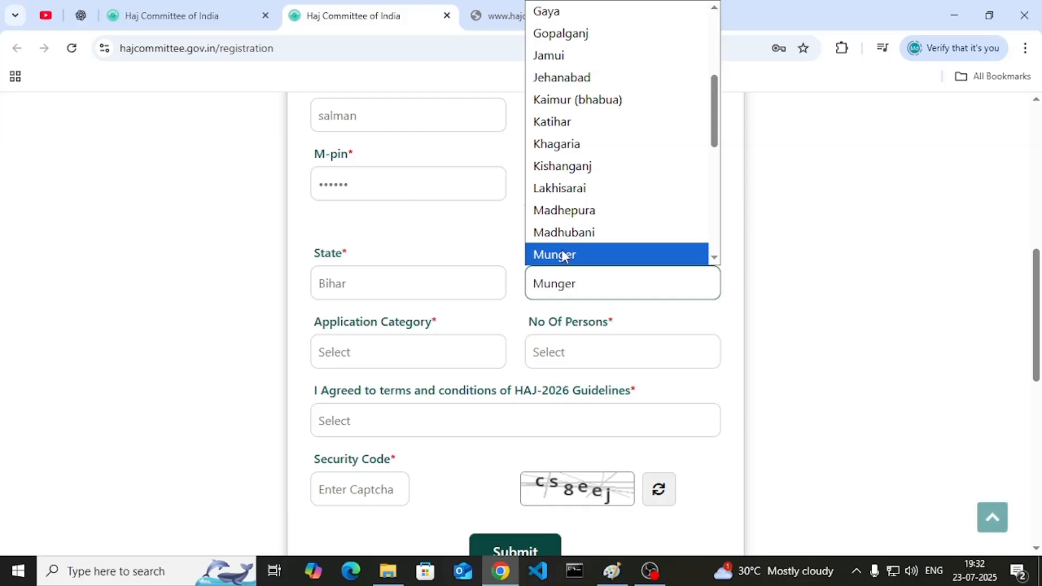
left_click(564, 253)
scroll(428, 303, "down", 2)
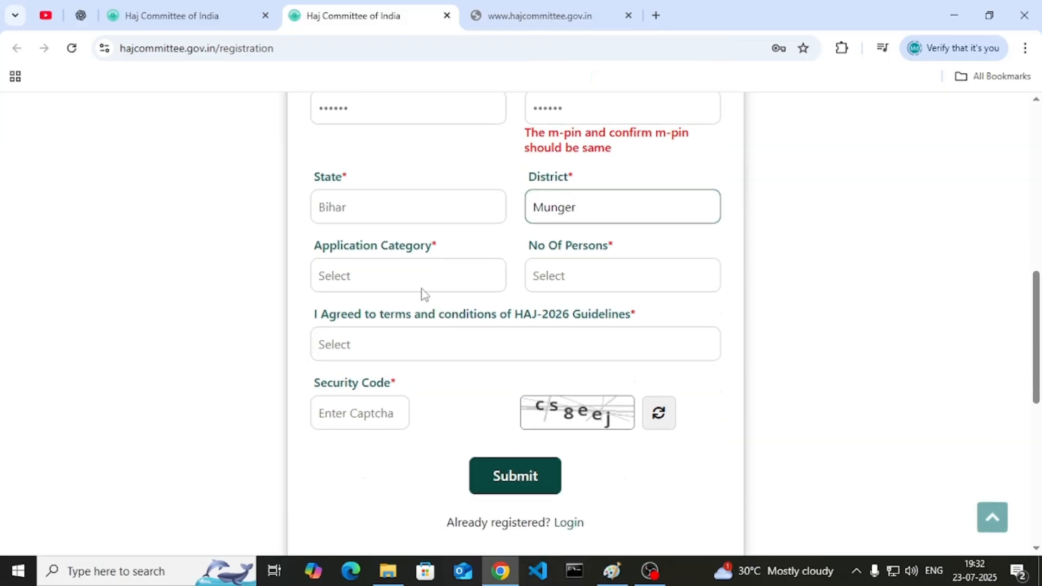
left_click(389, 272)
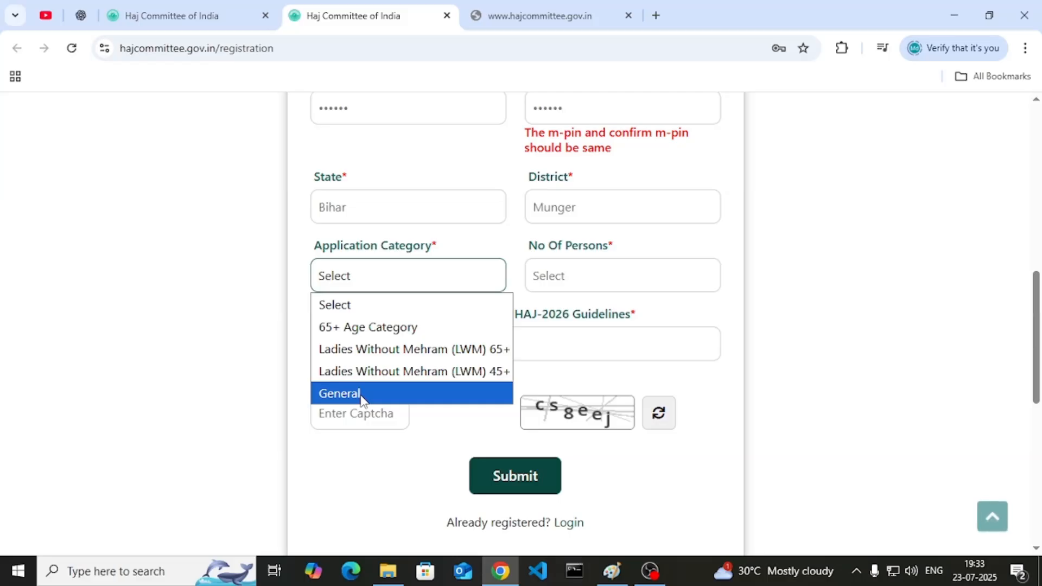
- Choose 65+ Age Category and set No Of Persons to 4
left_click(345, 332)
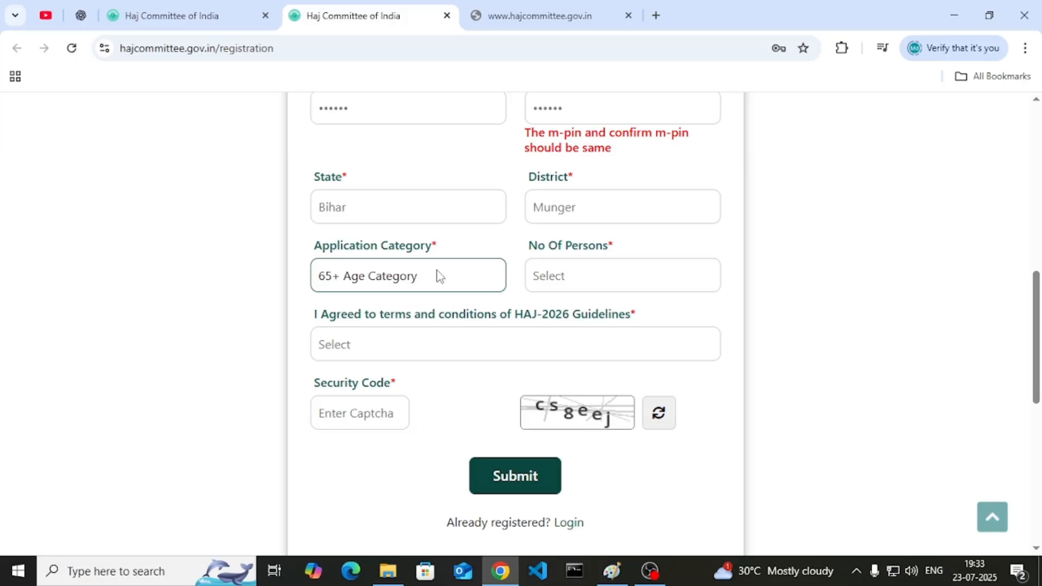
left_click(571, 269)
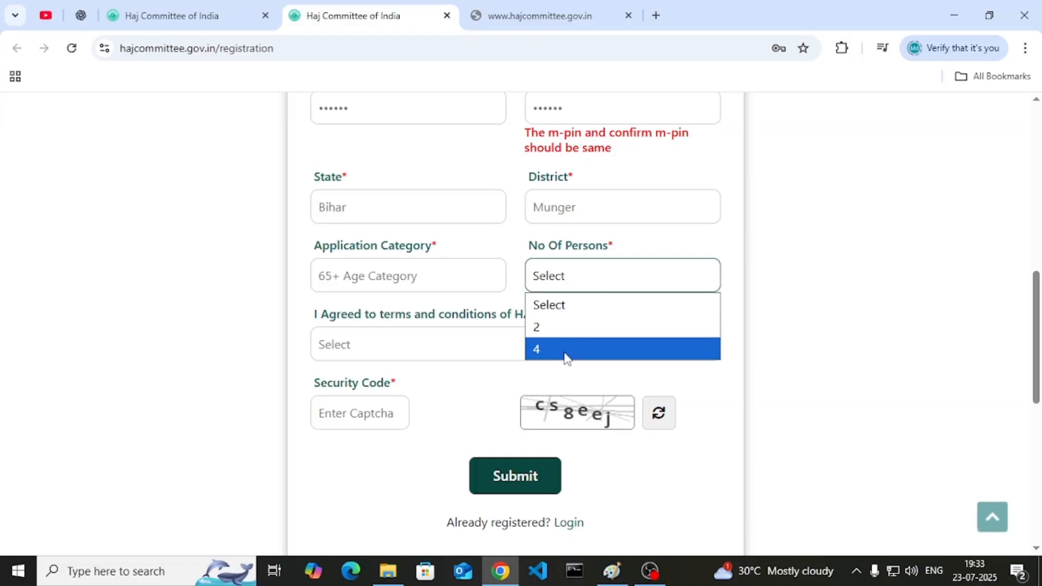
left_click(562, 329)
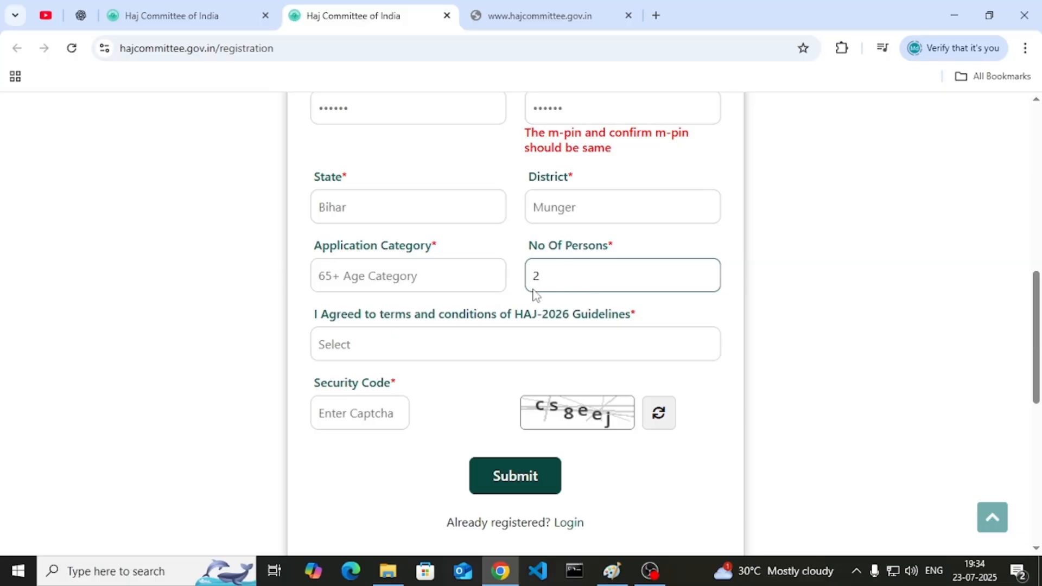
left_click(566, 277)
left_click(561, 350)
- Agree to the HAJ-2026 terms, enter the security code, and go to the pilgrim login page
left_click(426, 346)
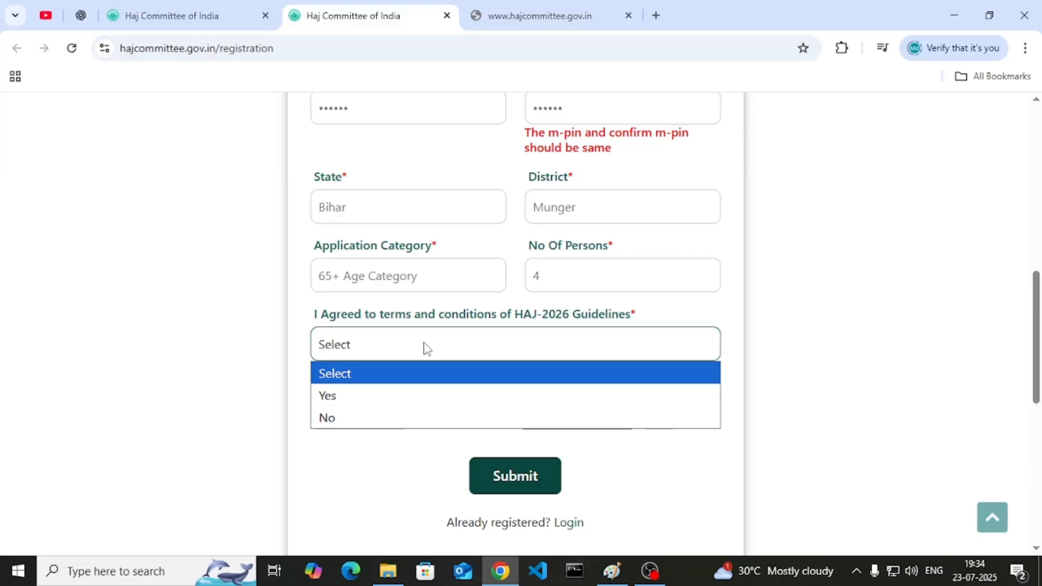
left_click(399, 402)
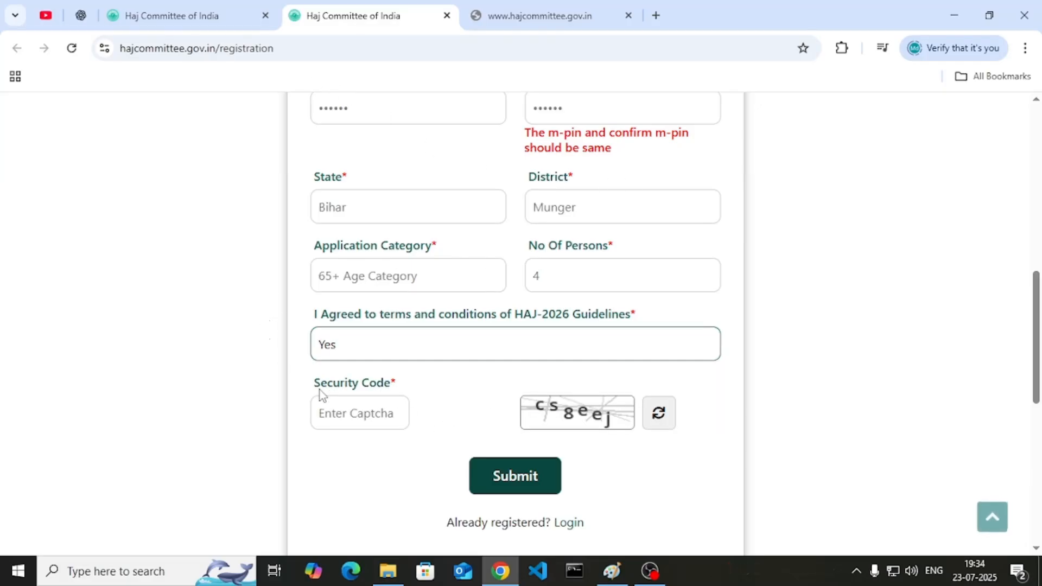
left_click(349, 411)
scroll(419, 397, "down", 2)
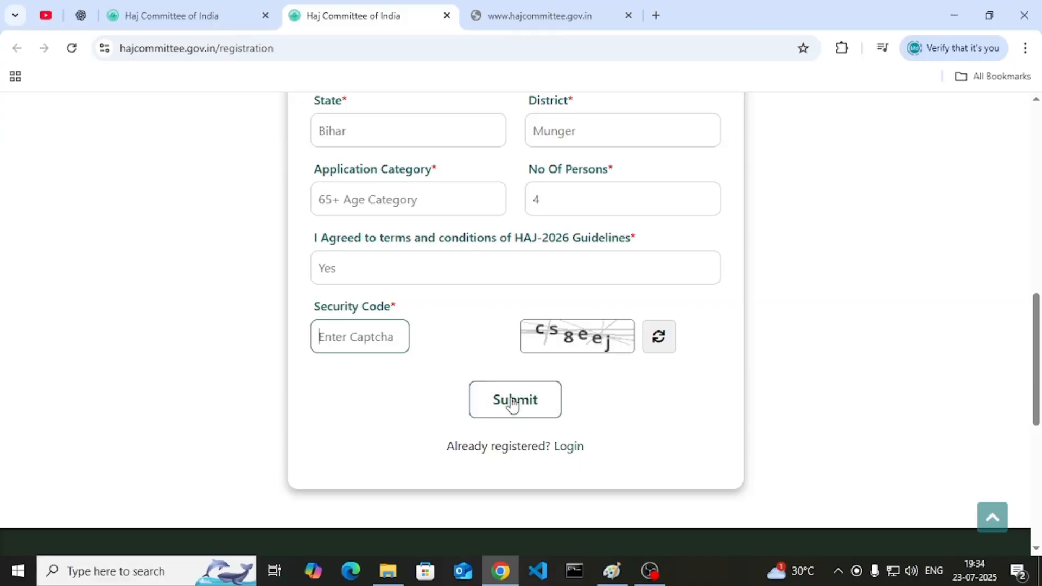
scroll(479, 357, "up", 7)
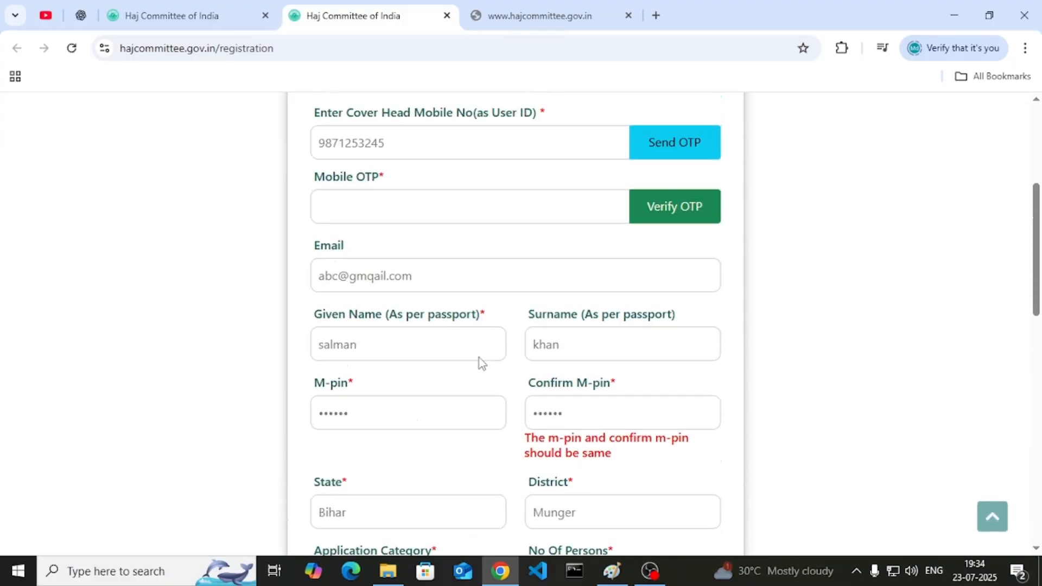
left_click(144, 14)
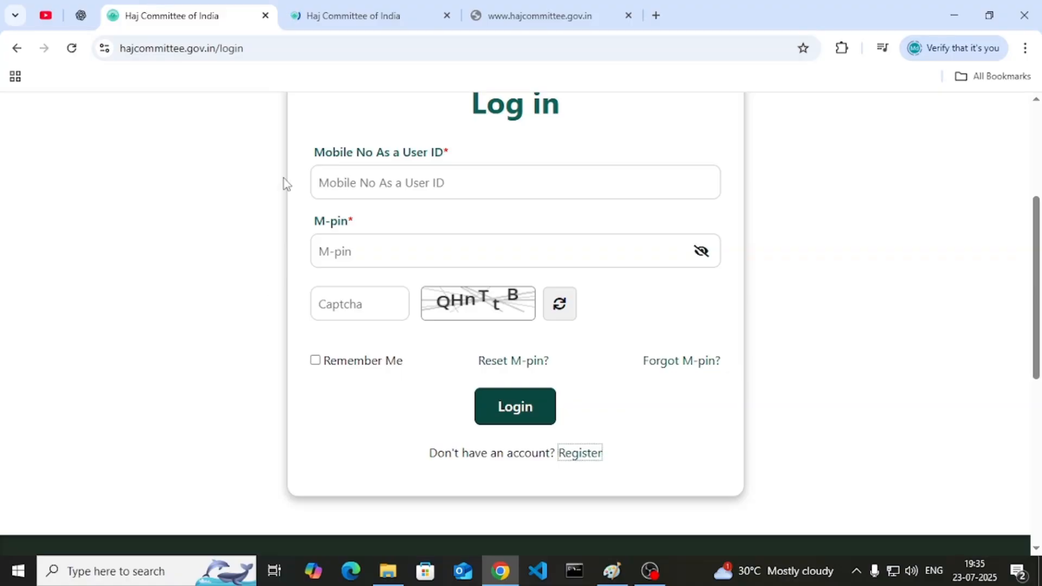
scroll(220, 411, "up", 4)
mouse_move(212, 239)
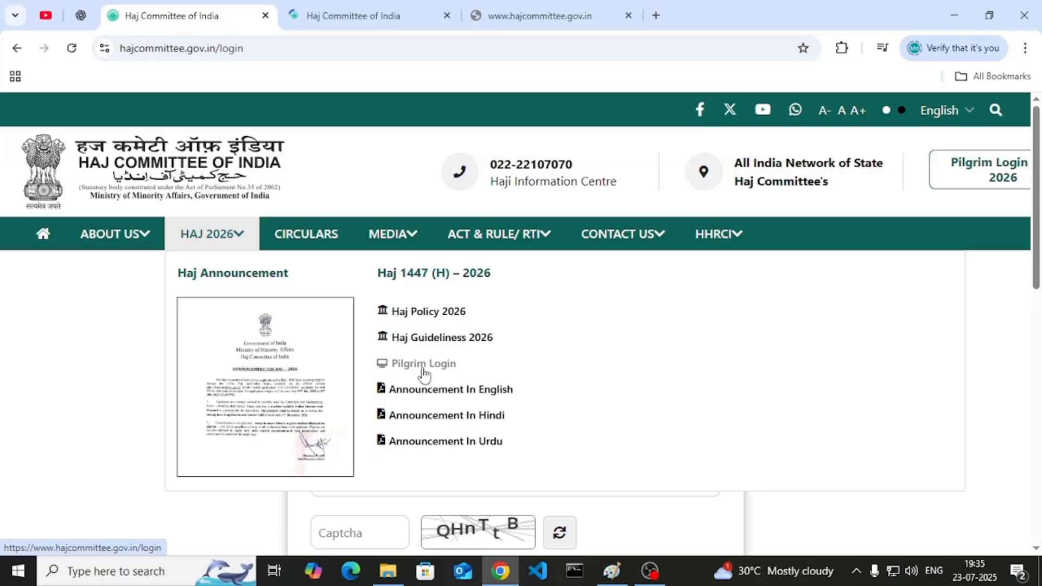
- Log in with the registered mobile number, M-pin and captcha to reach the Cover Head form
scroll(380, 380, "down", 1)
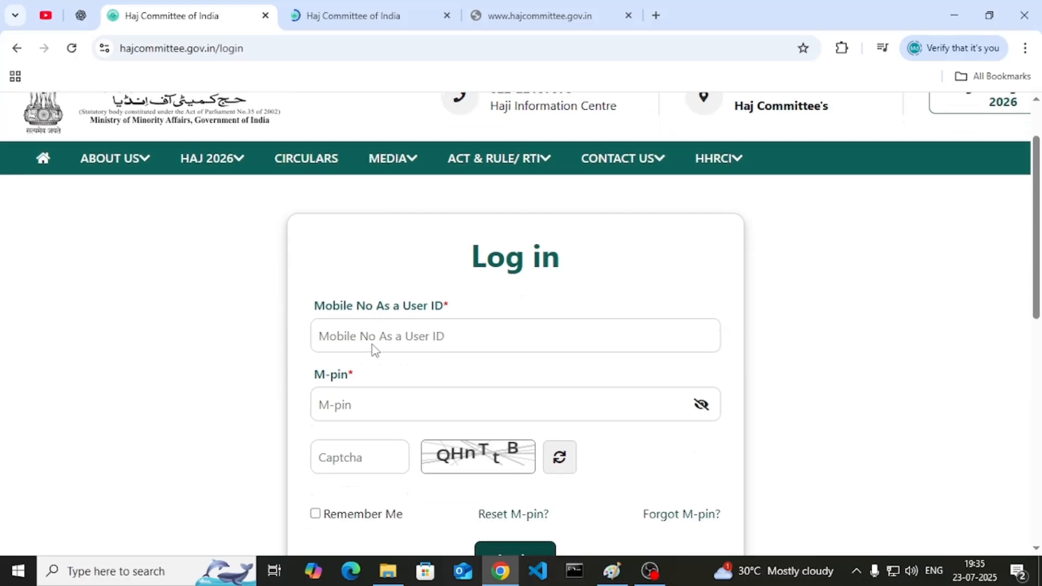
left_click(401, 329)
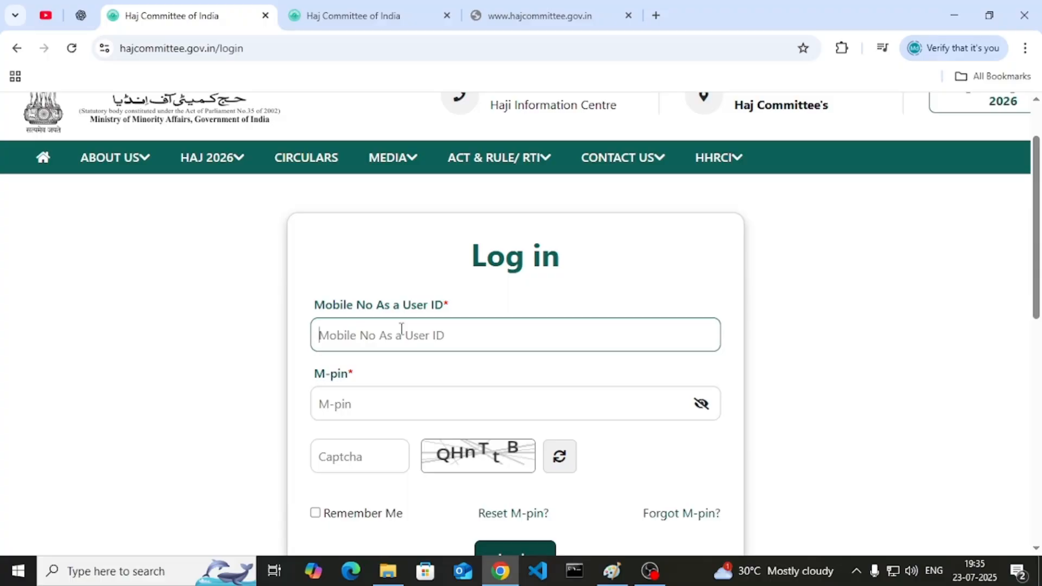
left_click(401, 408)
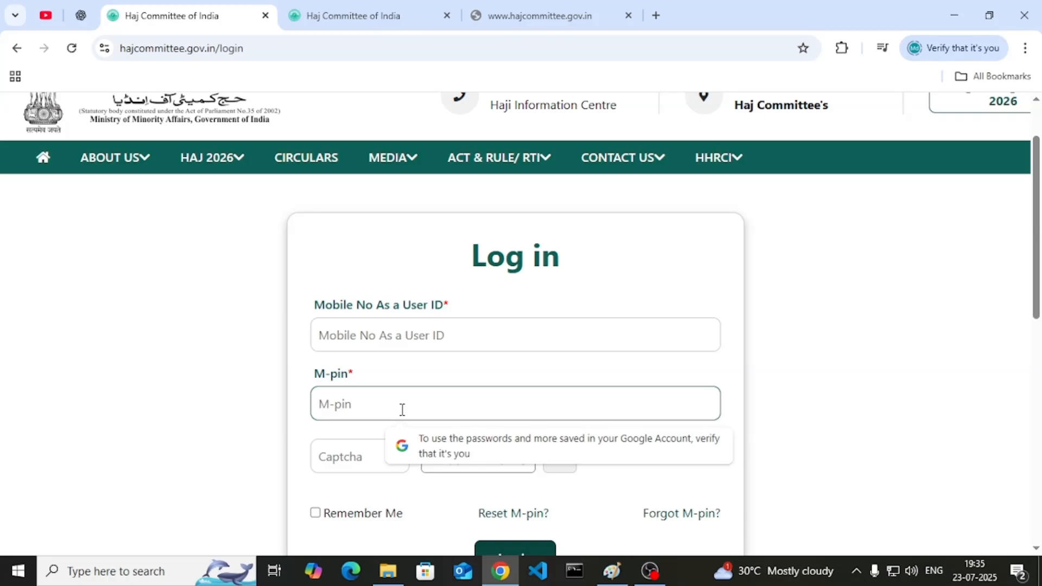
scroll(402, 410, "down", 3)
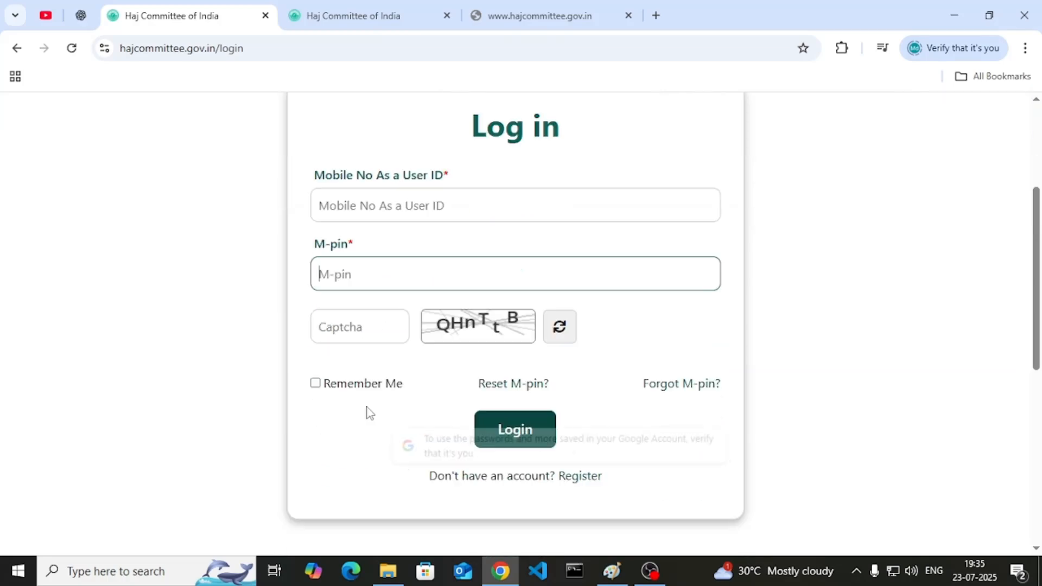
left_click(336, 308)
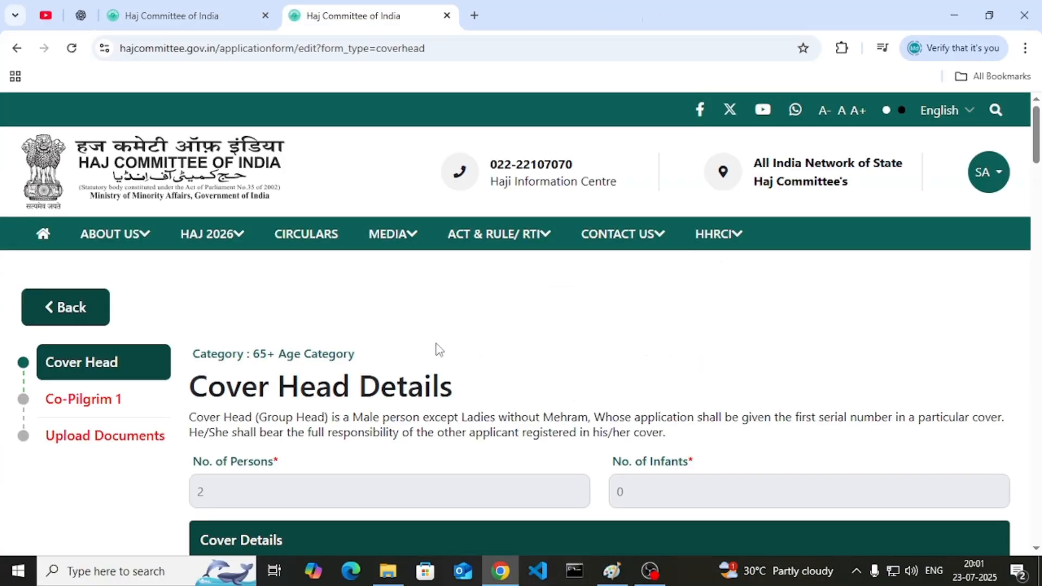
- Review the Cover Head Details page, highlighting the 65+ Age Category label
scroll(344, 311, "down", 1)
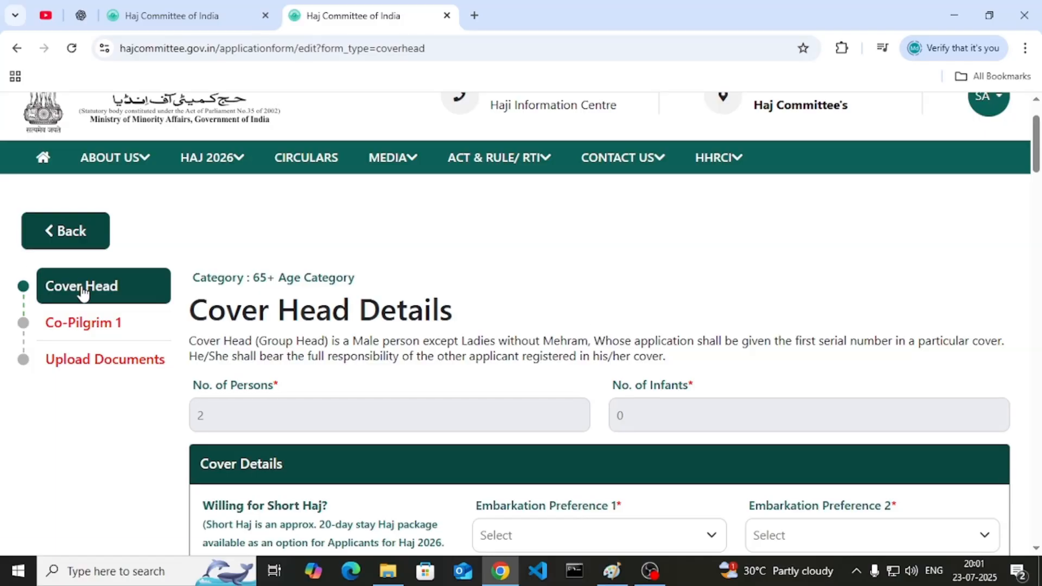
scroll(274, 297, "up", 1)
mouse_move(199, 357)
left_mouse_down()
mouse_move(357, 361)
mouse_move(186, 360)
left_mouse_up()
left_click(358, 362)
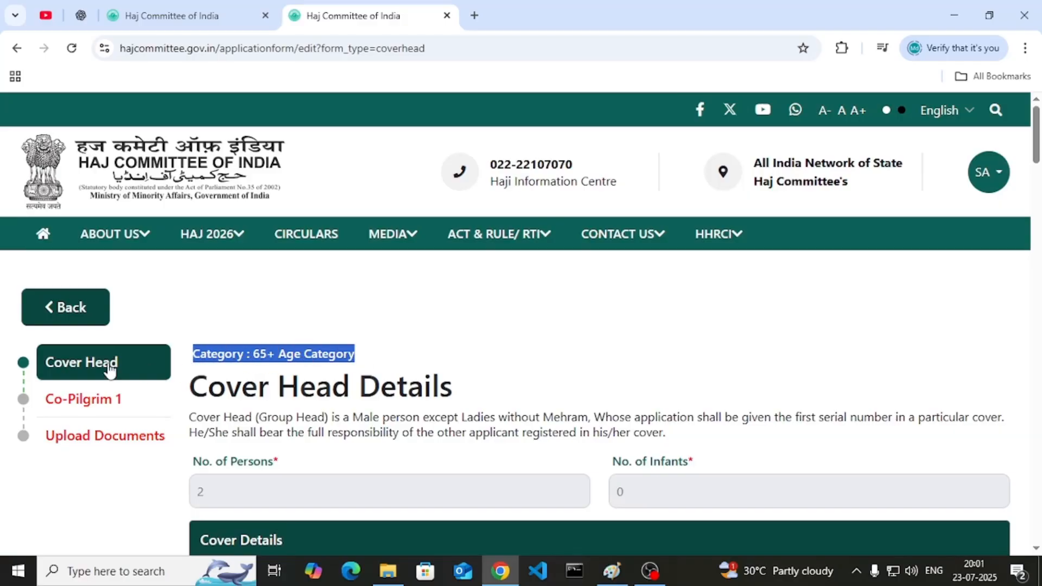
- Read the Willing for Short Haj question and its 20-day duration, then open its choices
scroll(288, 272, "down", 1)
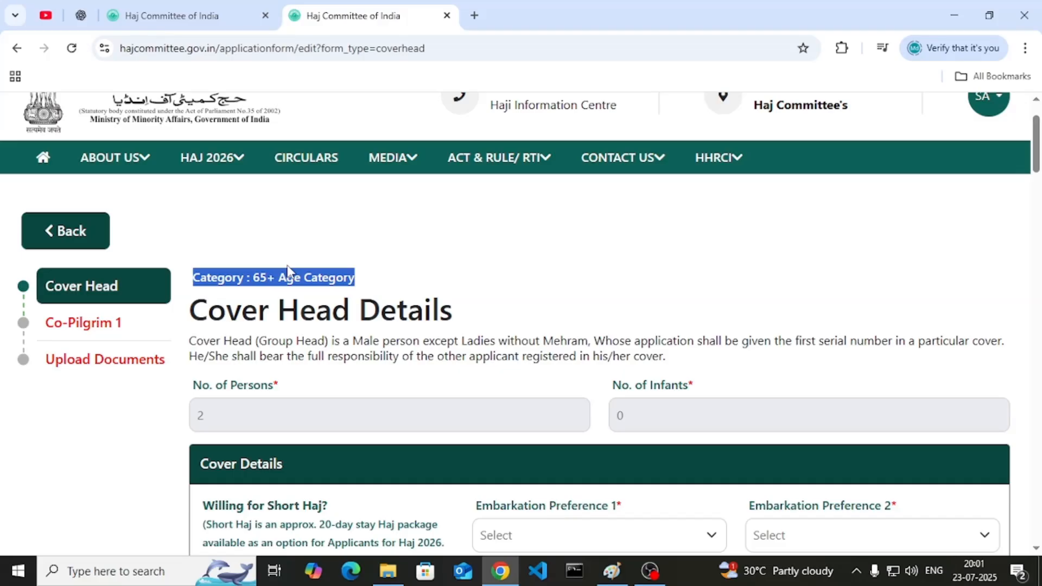
scroll(428, 273, "down", 1)
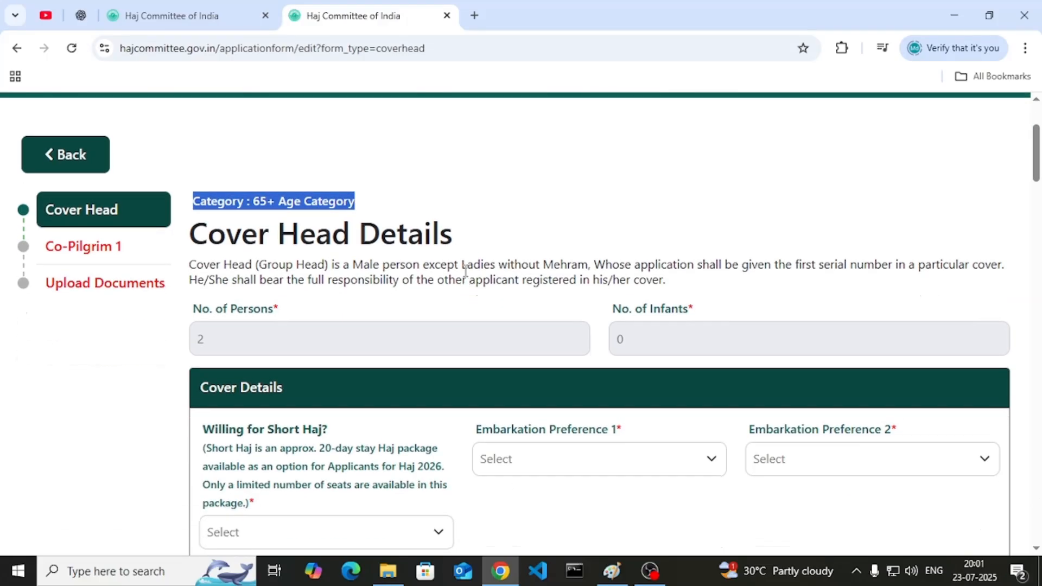
scroll(465, 269, "down", 2)
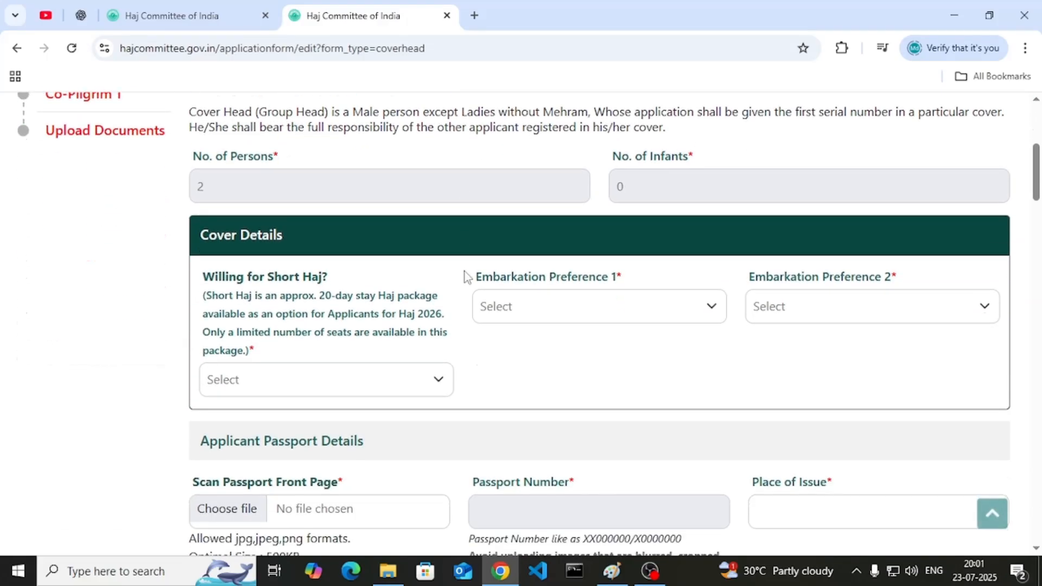
left_click_drag(213, 279, 298, 278)
left_click(343, 287)
left_click_drag(323, 298, 358, 300)
left_click(362, 304)
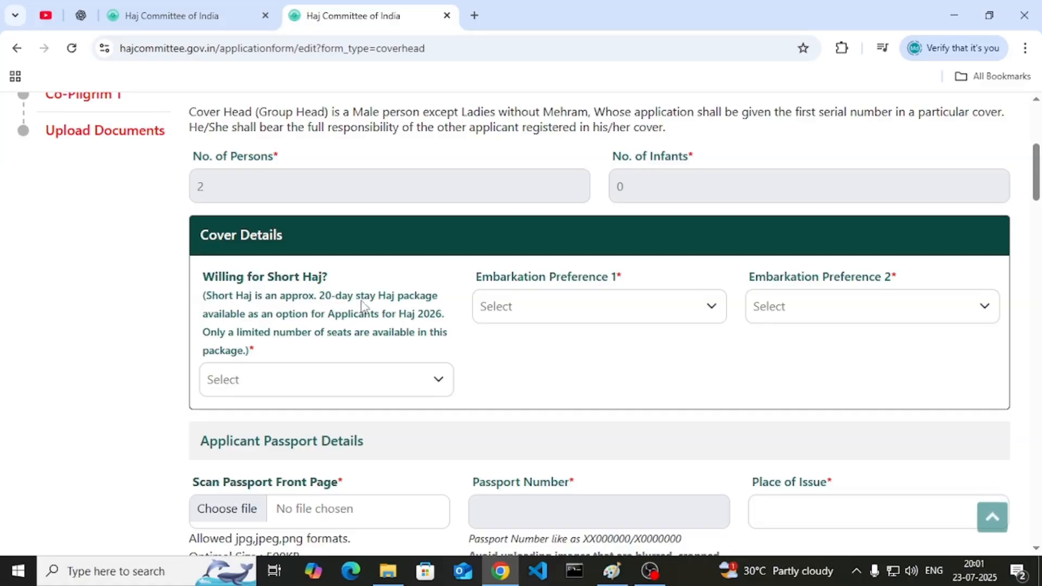
left_click(325, 389)
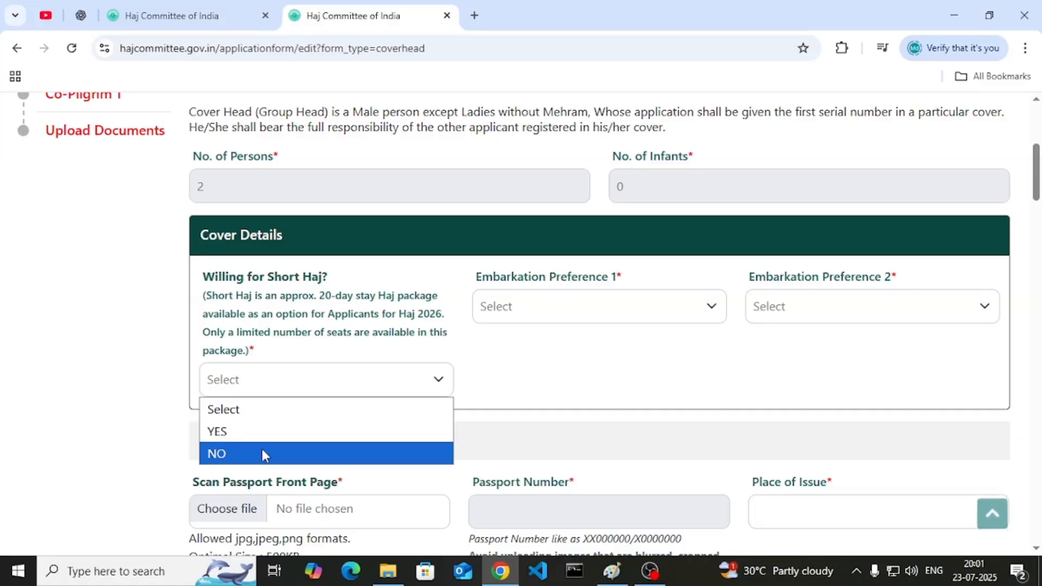
- Opt YES for Short Haj and read the optional-package, 20-day, shorter Madinah stay and higher-cost points
left_click(251, 434)
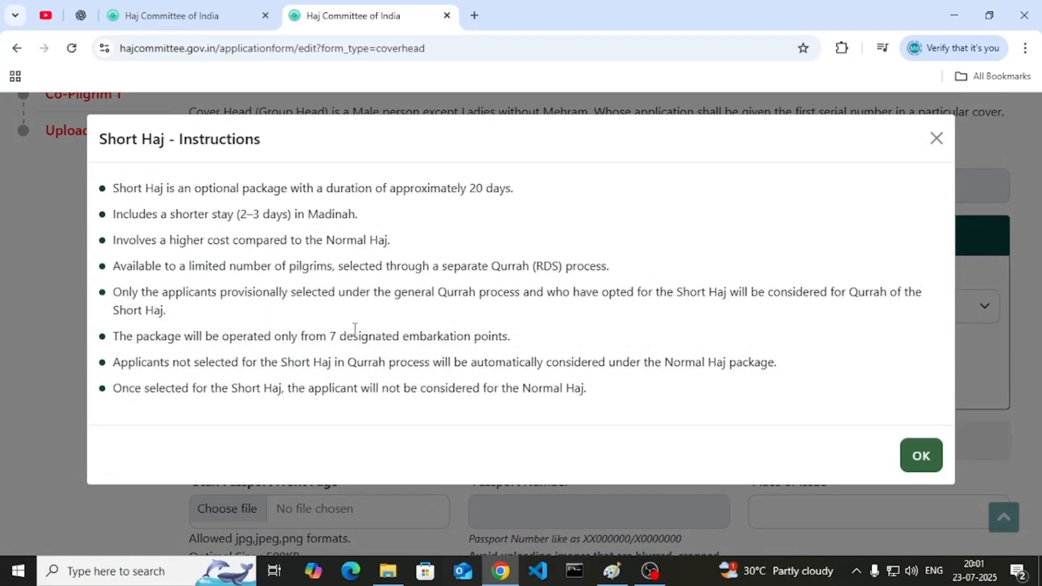
left_click_drag(177, 191, 523, 198)
left_click(281, 202)
left_click(523, 198)
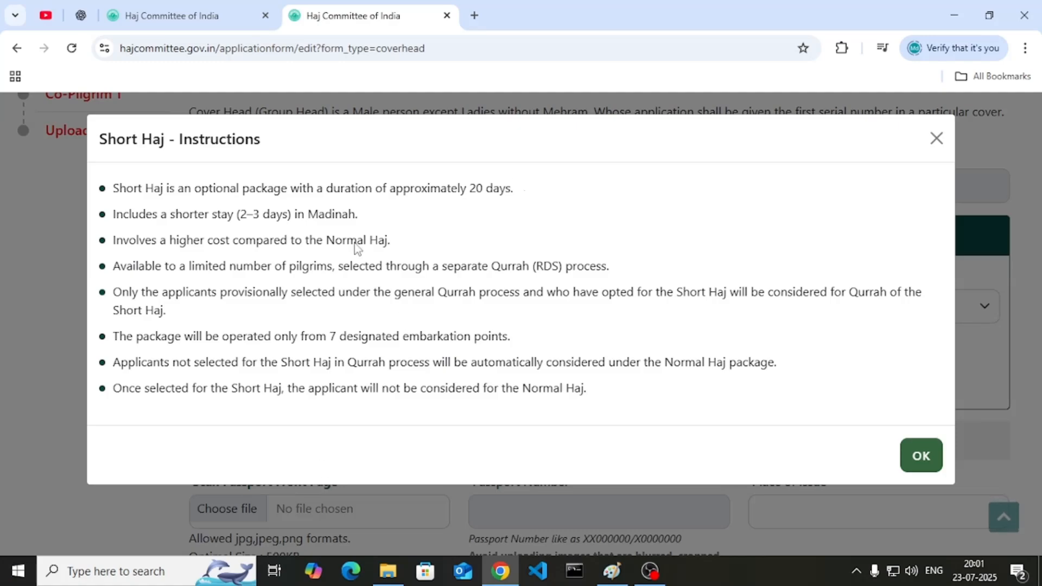
left_click_drag(170, 214, 254, 214)
left_click(350, 213)
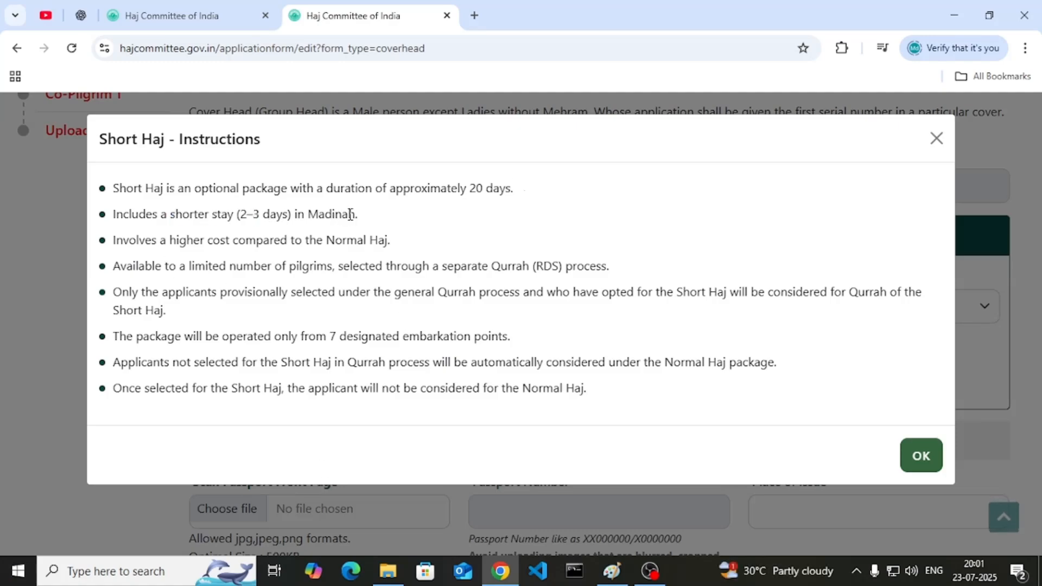
left_click_drag(164, 239, 113, 239)
left_click(152, 240)
- Read the limited-pilgrims, provisional selection and 7 embarkation points notes, then close the instructions
left_click_drag(186, 266, 611, 286)
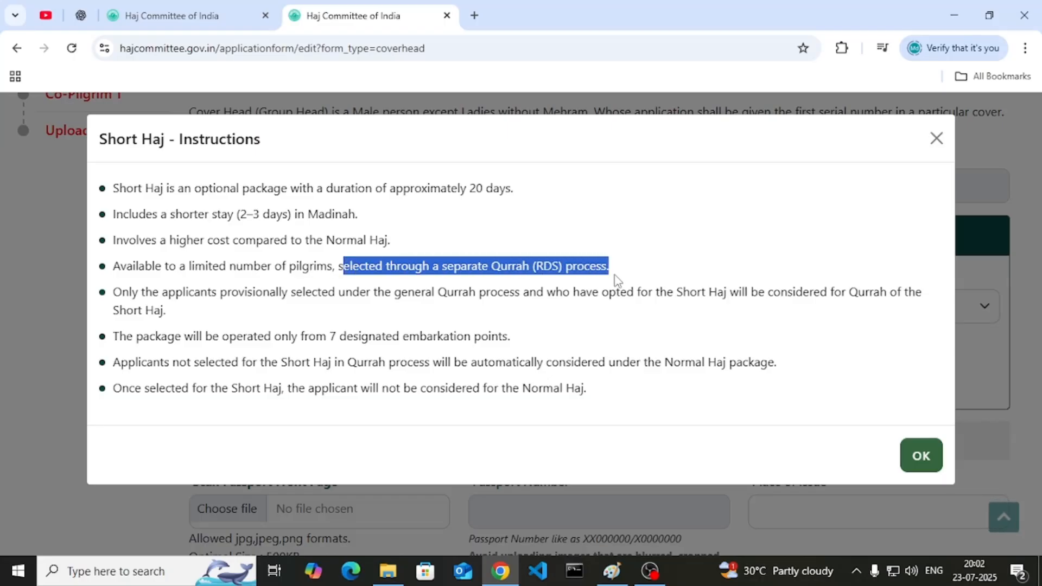
left_click(616, 281)
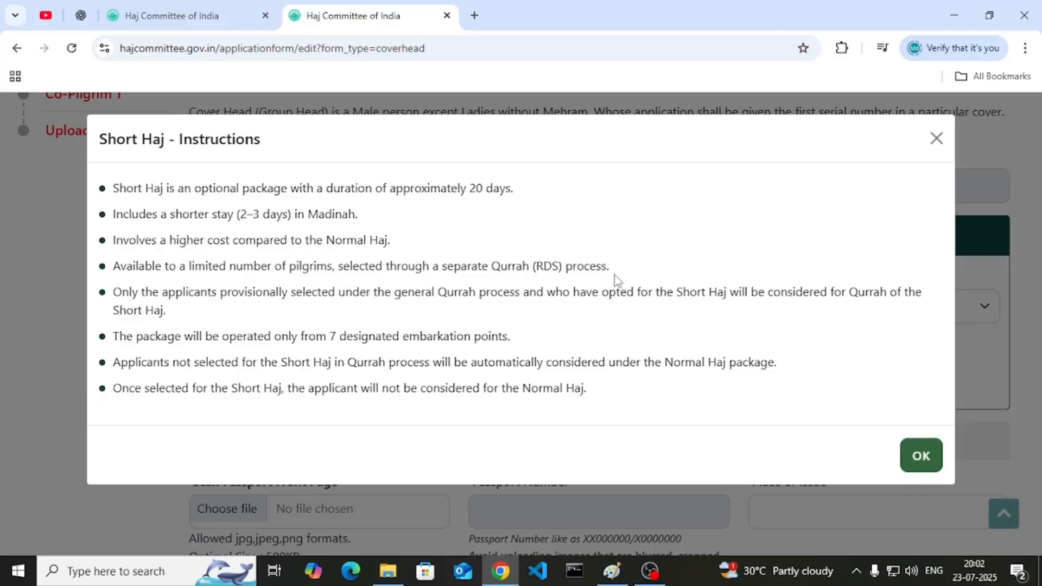
left_click_drag(162, 292, 302, 317)
left_click(302, 318)
left_click_drag(237, 337, 431, 351)
left_click(433, 351)
left_click(903, 469)
- Switch Willing for Short Haj back to NO and pick GAYA as Embarkation Preference 1
left_click(316, 387)
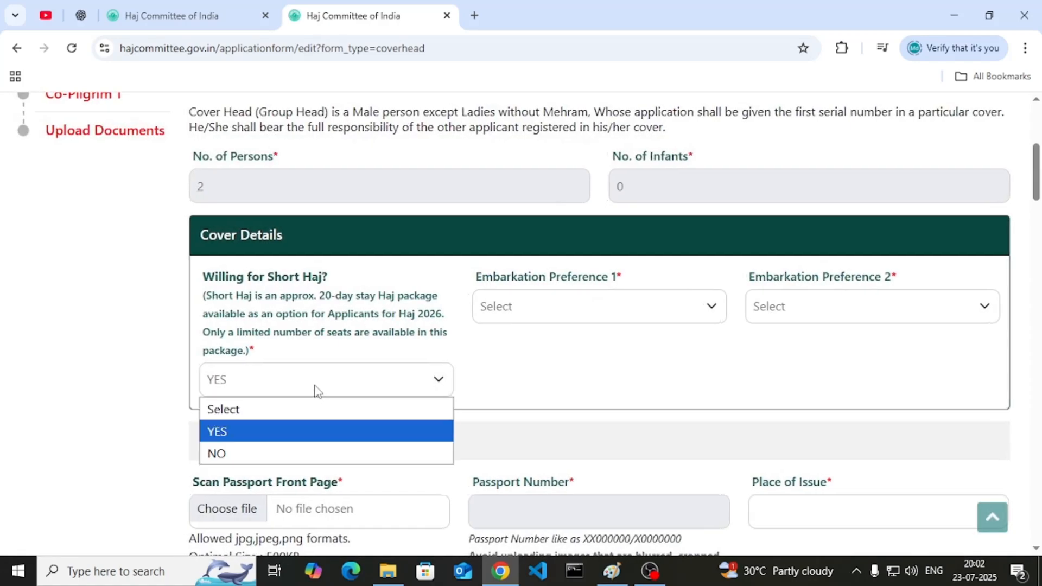
left_click(285, 450)
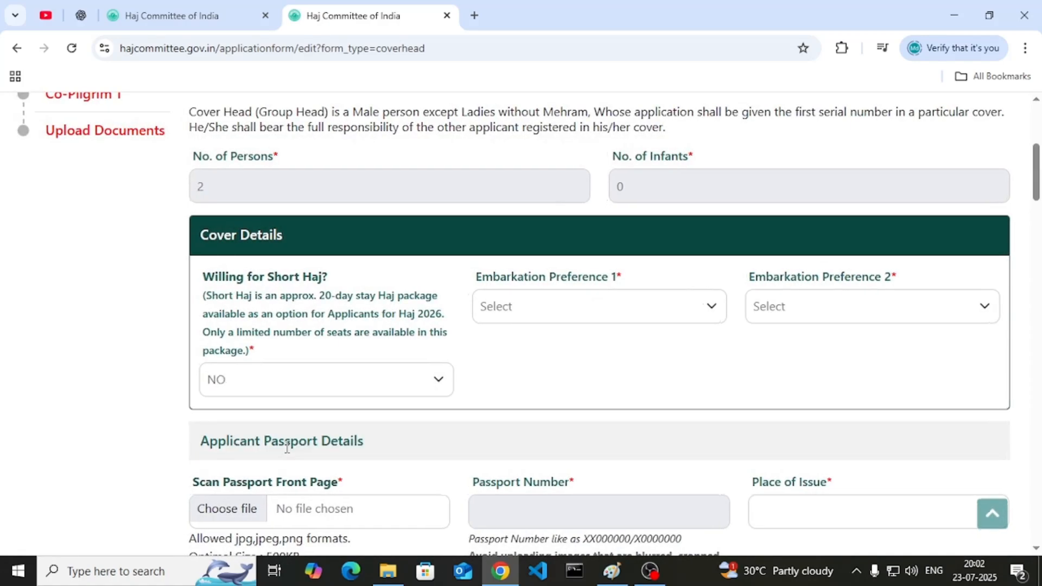
left_click(510, 317)
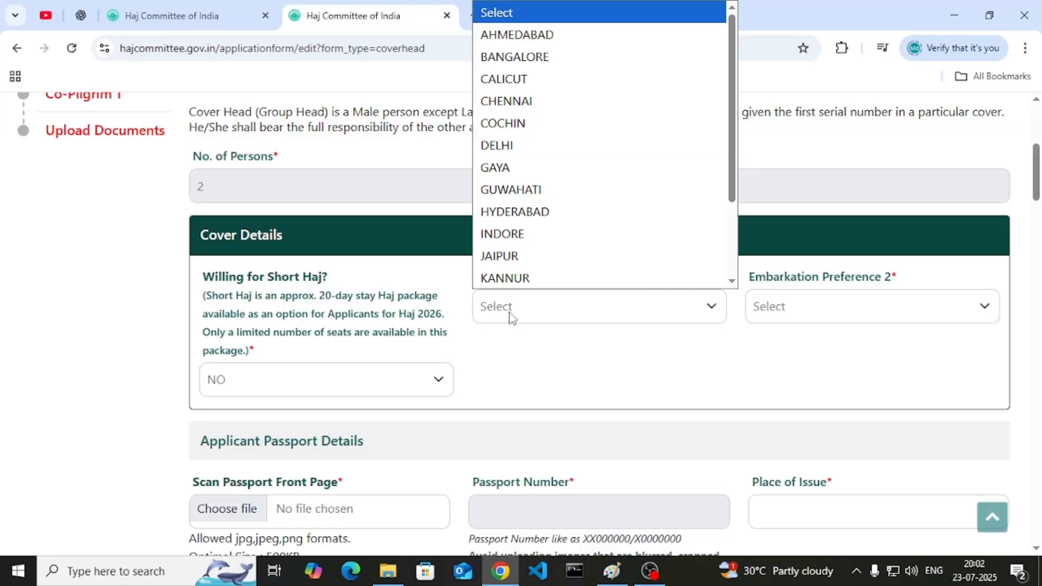
scroll(540, 221, "down", 2)
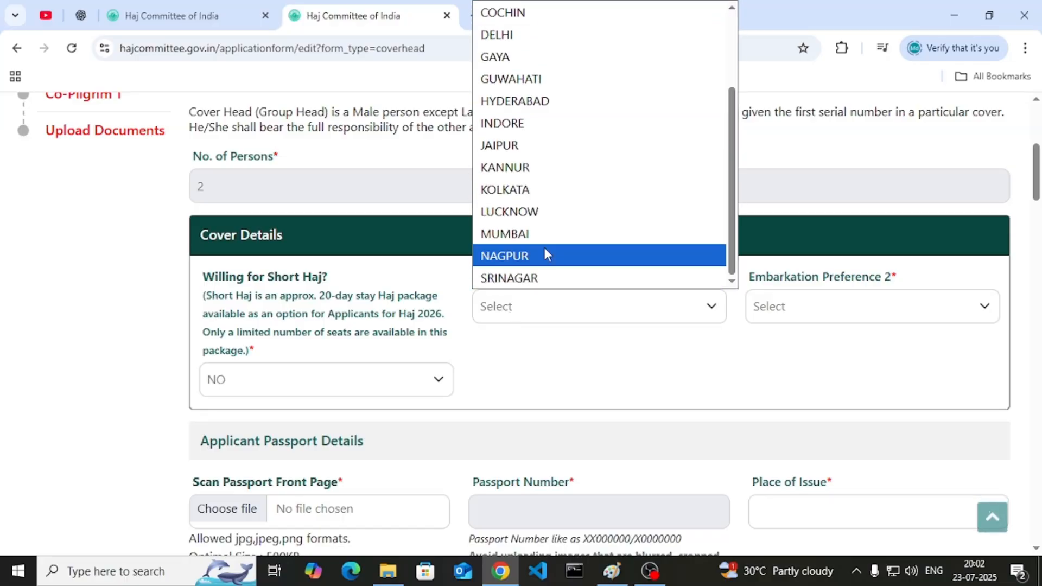
scroll(548, 255, "up", 2)
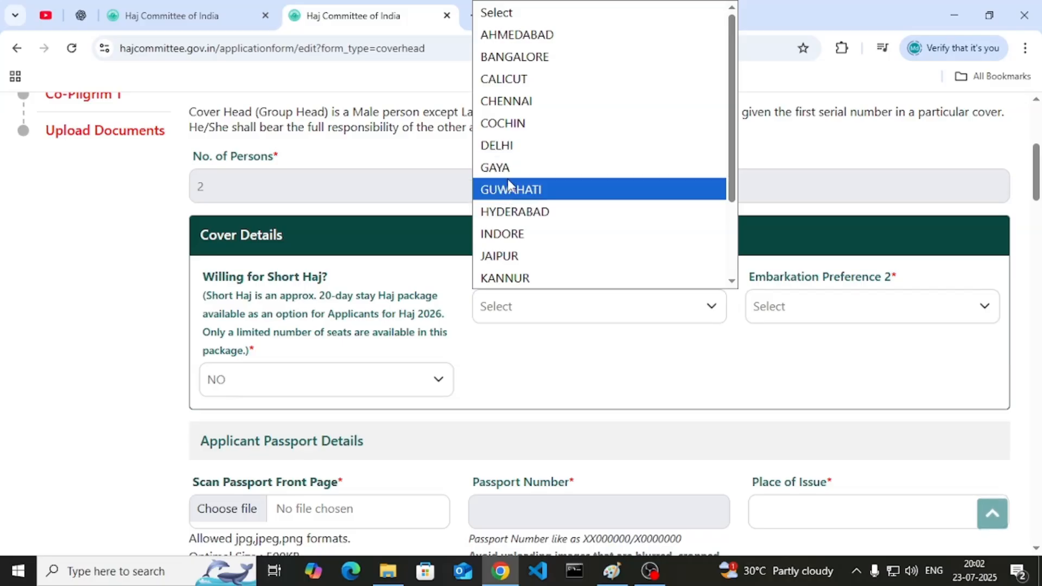
scroll(577, 197, "down", 2)
scroll(597, 266, "up", 2)
scroll(597, 266, "up", 1)
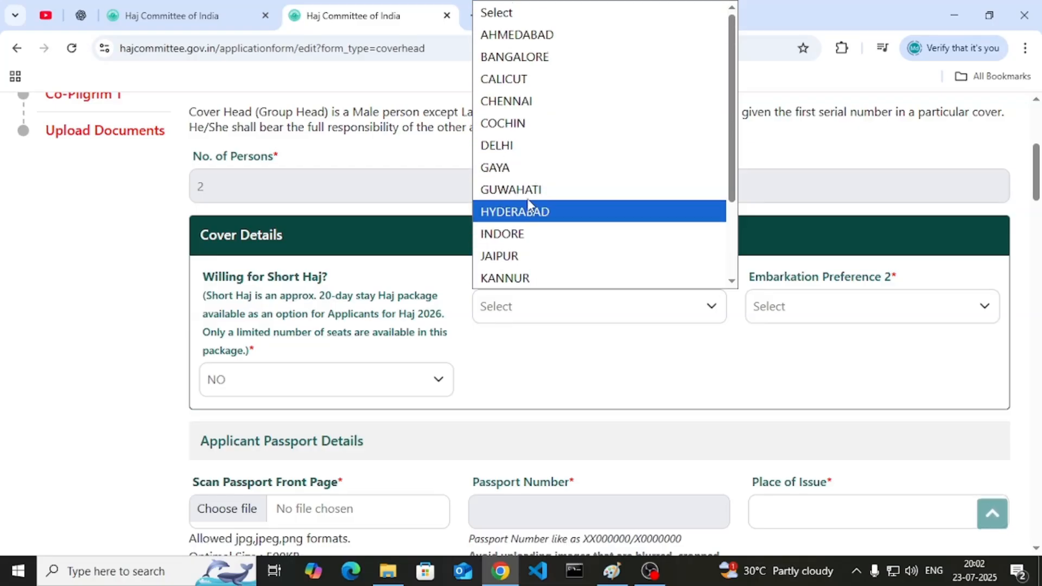
left_click(520, 174)
scroll(502, 296, "down", 1)
- Compare GAYA 401850, CALICUT 370250, KANNUR 329900 and JAIPUR 329800, then close the fee table
scroll(503, 295, "down", 3)
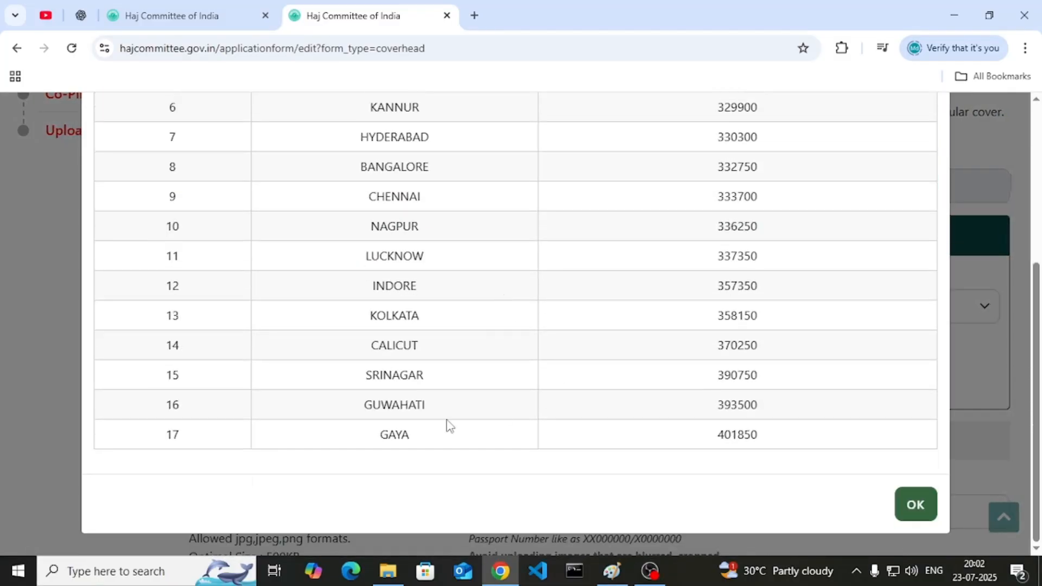
left_click_drag(763, 434, 744, 434)
double_click(744, 434)
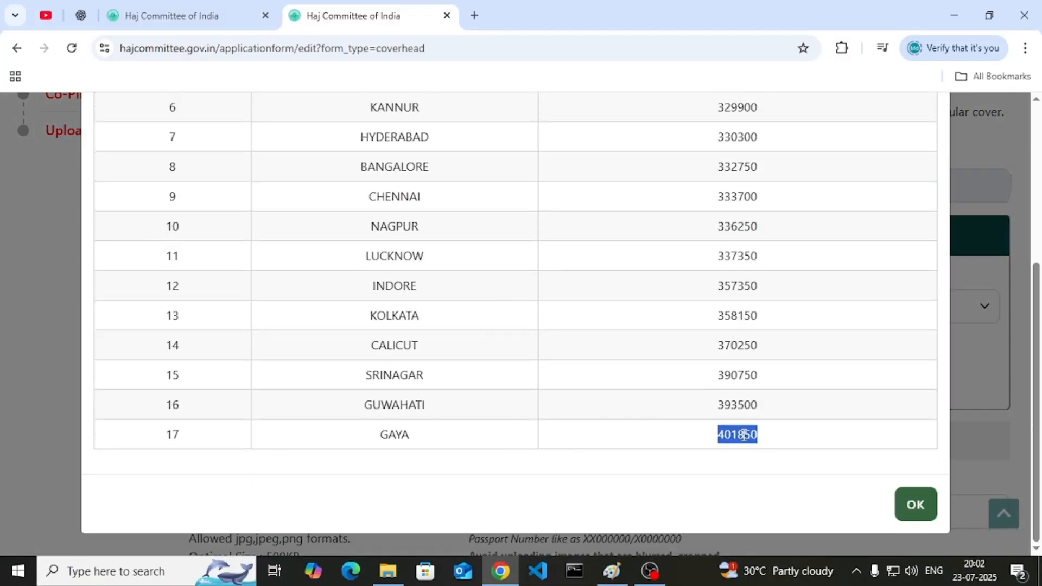
double_click(729, 347)
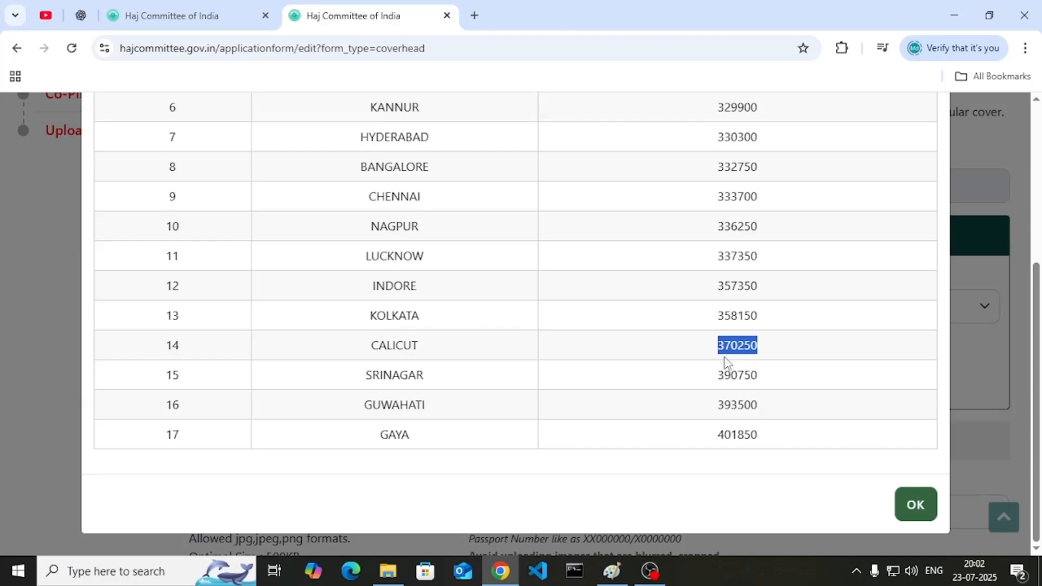
double_click(735, 446)
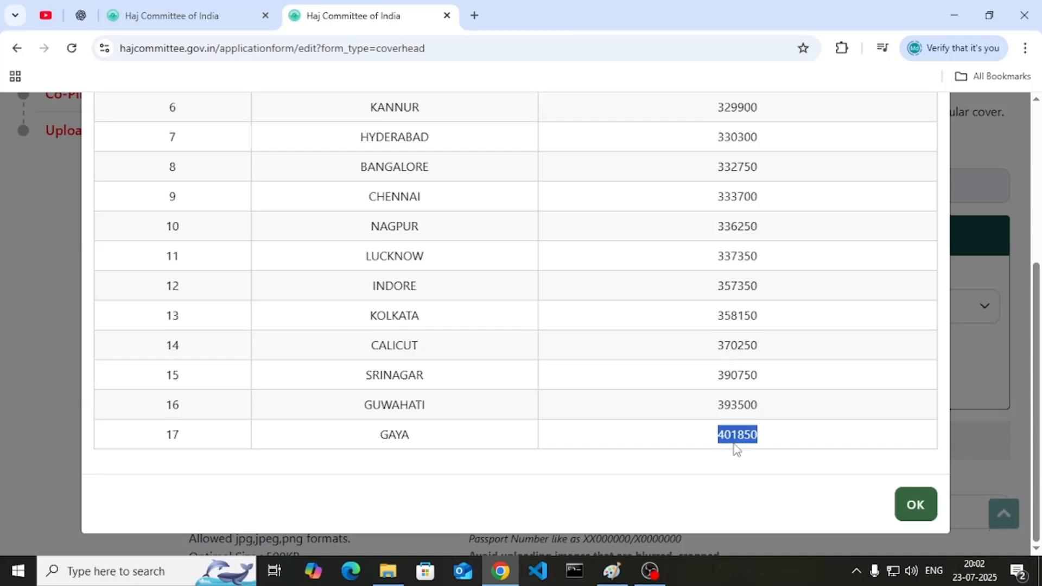
scroll(736, 442, "up", 3)
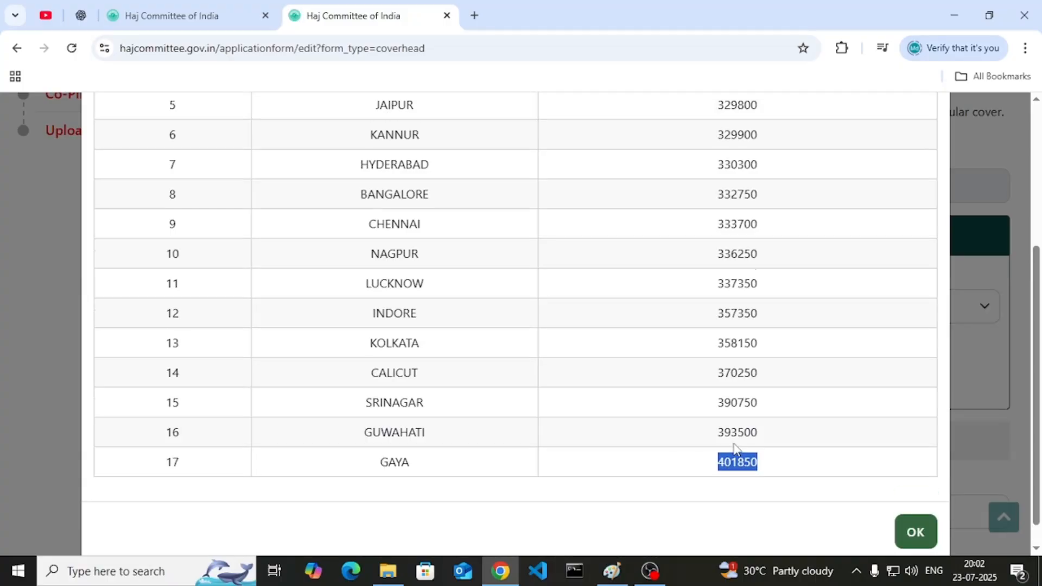
double_click(727, 259)
double_click(728, 241)
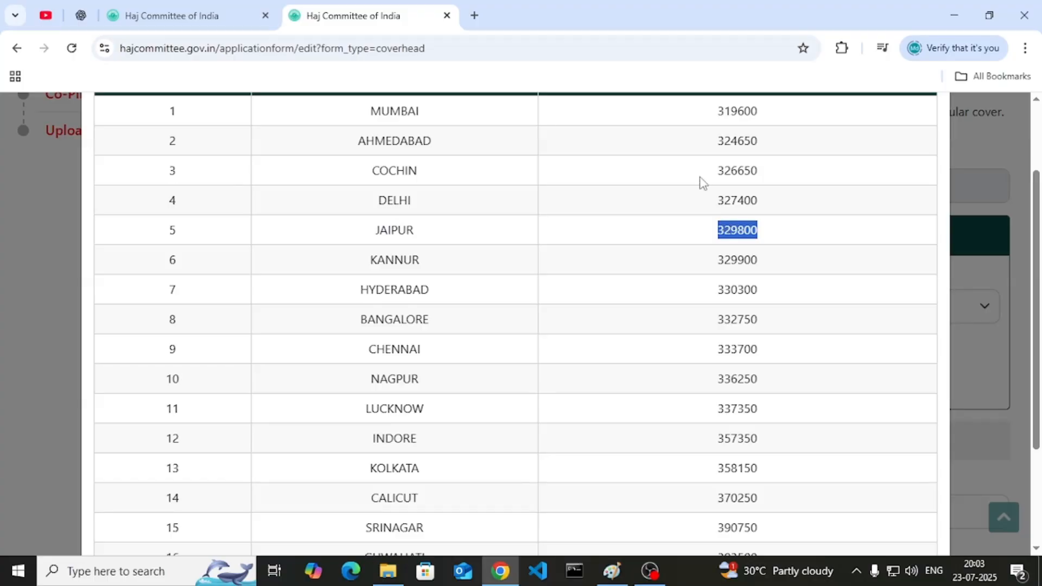
scroll(683, 184, "down", 3)
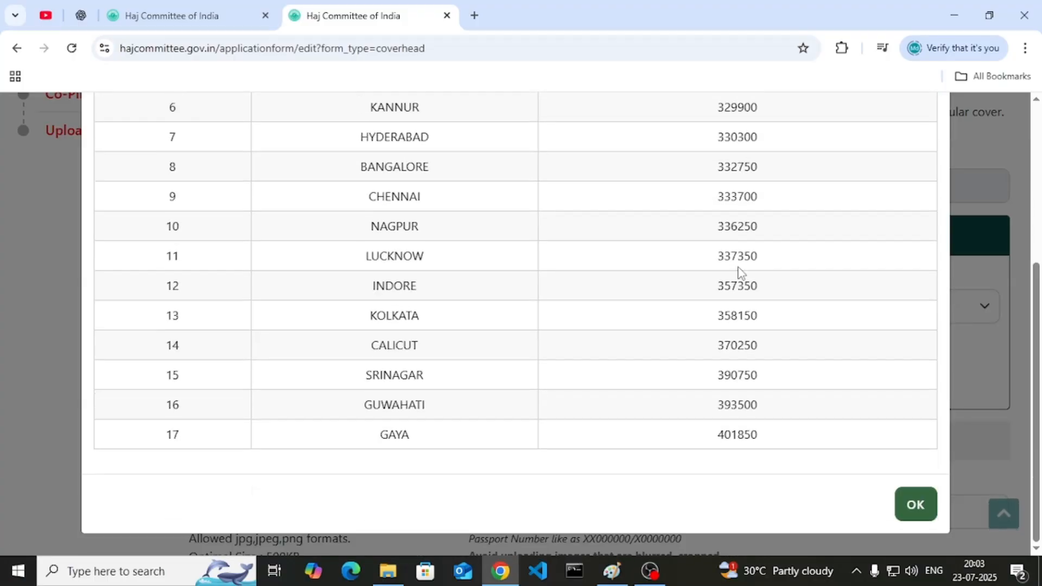
left_click(912, 497)
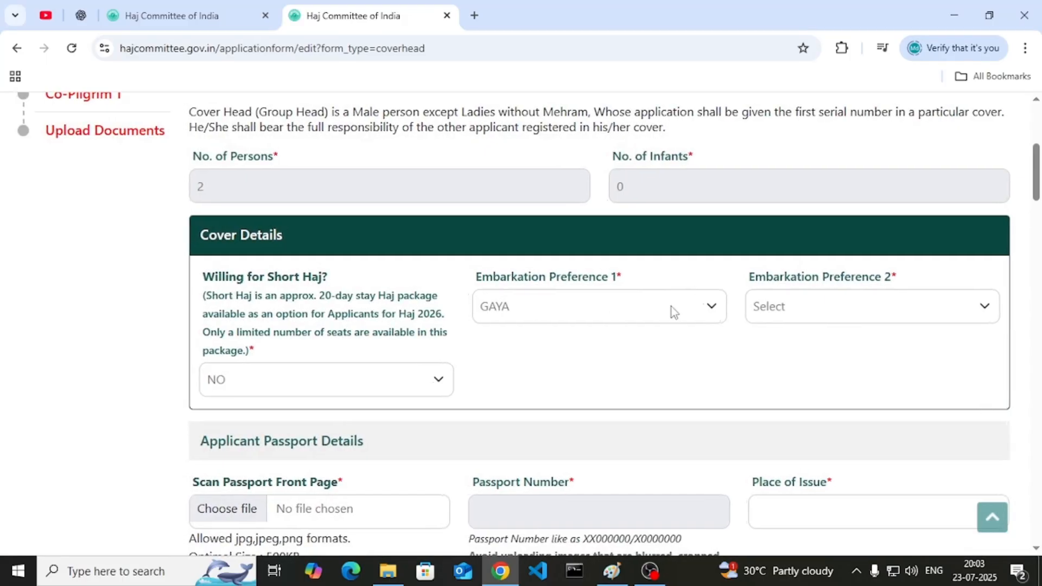
- Choose DELHI as Embarkation Preference 2
left_click(814, 308)
scroll(816, 179, "down", 2)
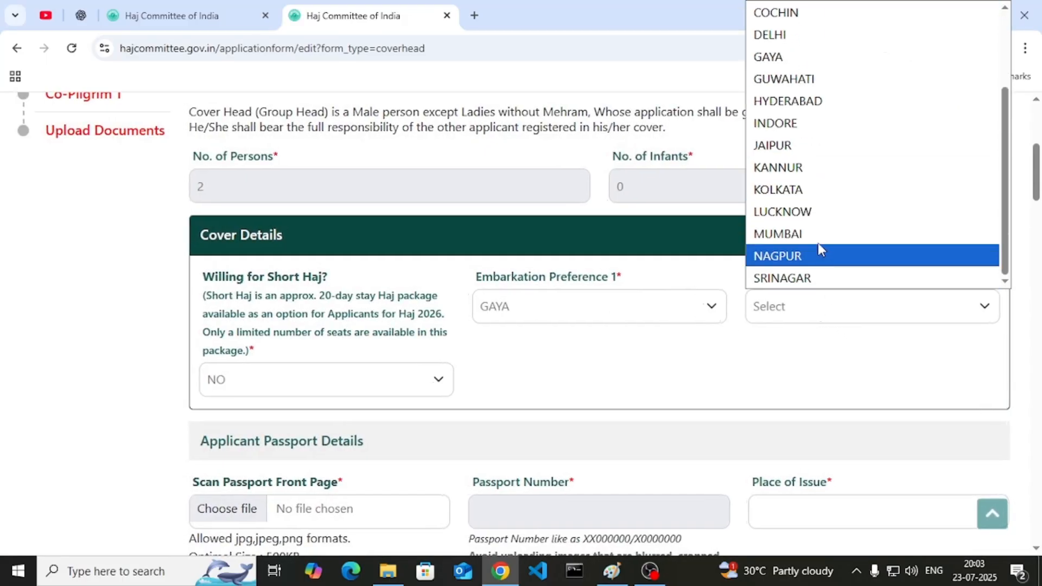
scroll(820, 217, "up", 2)
left_click(805, 143)
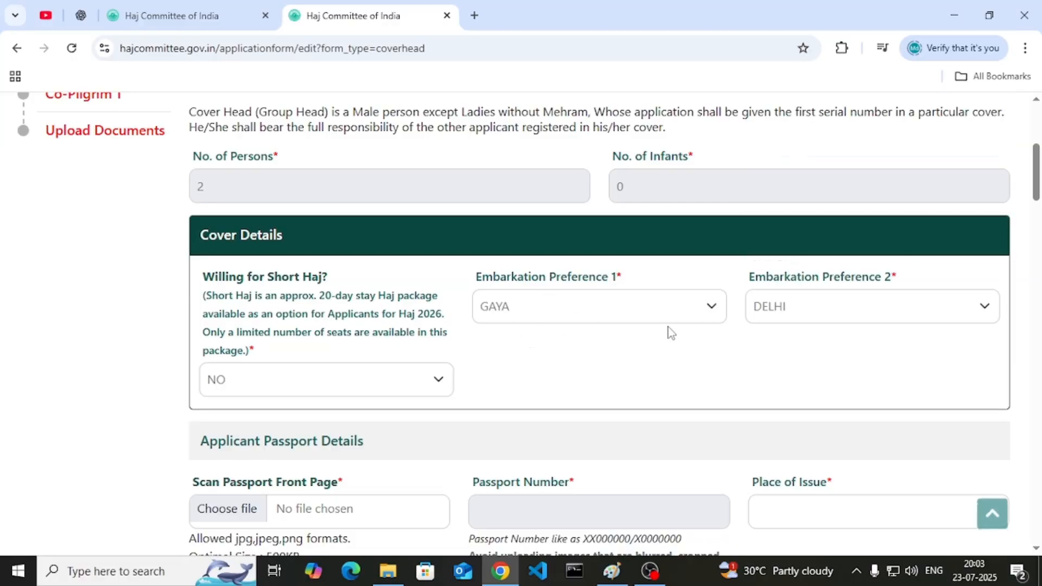
- Open the passport front-page file picker, cancel it, and check the 500KB optimal size note
scroll(640, 338, "down", 1)
scroll(263, 349, "down", 2)
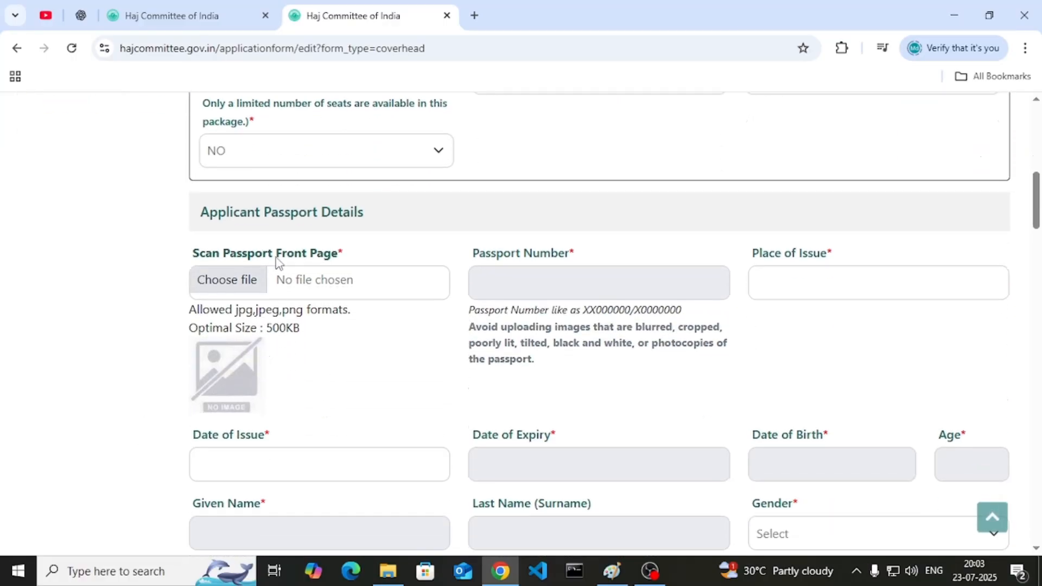
left_click(246, 288)
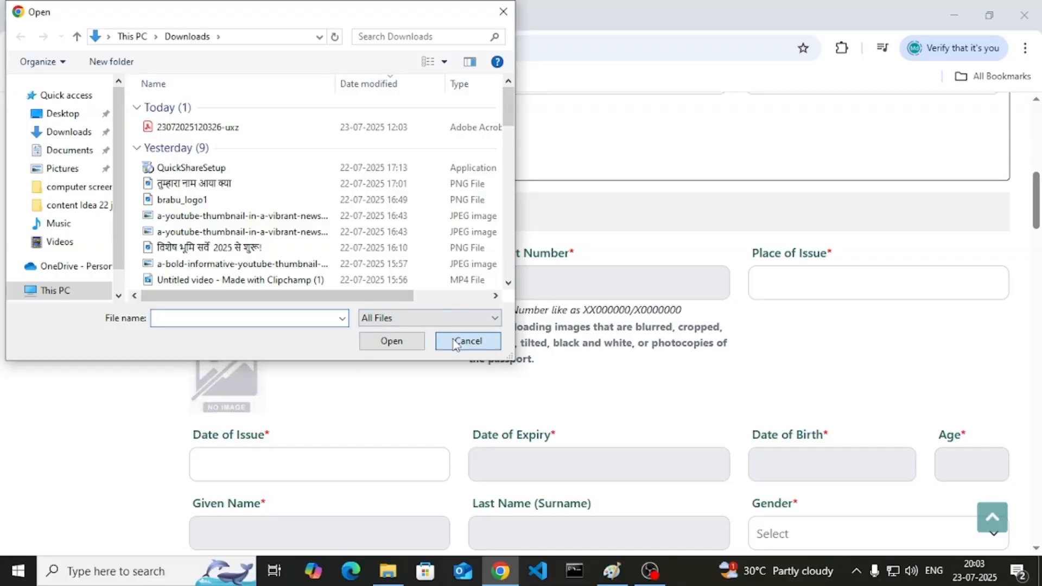
left_click(455, 341)
triple_click(291, 328)
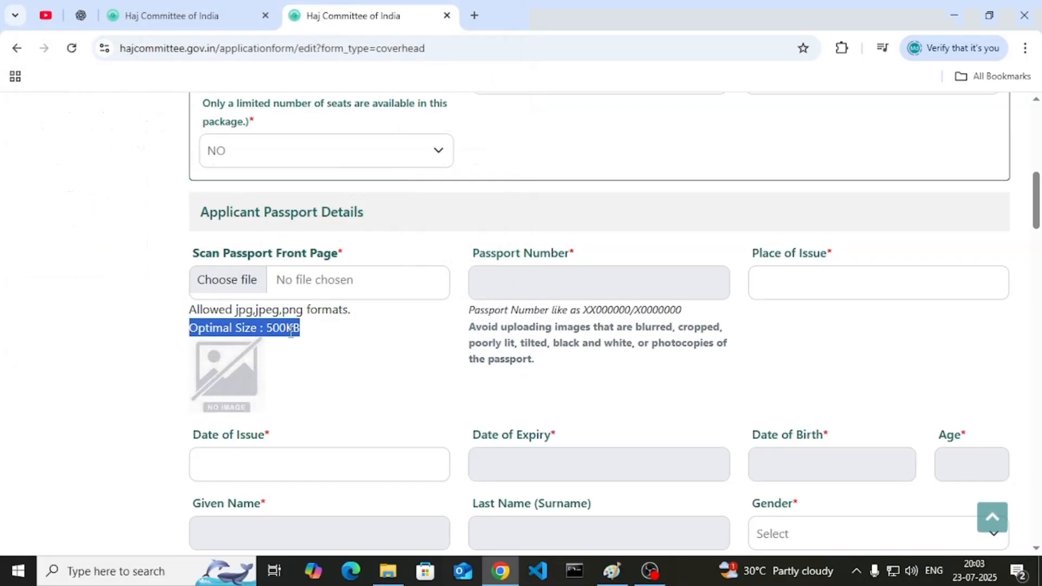
- Enter patna as the passport's Place of Issue
left_click(819, 272)
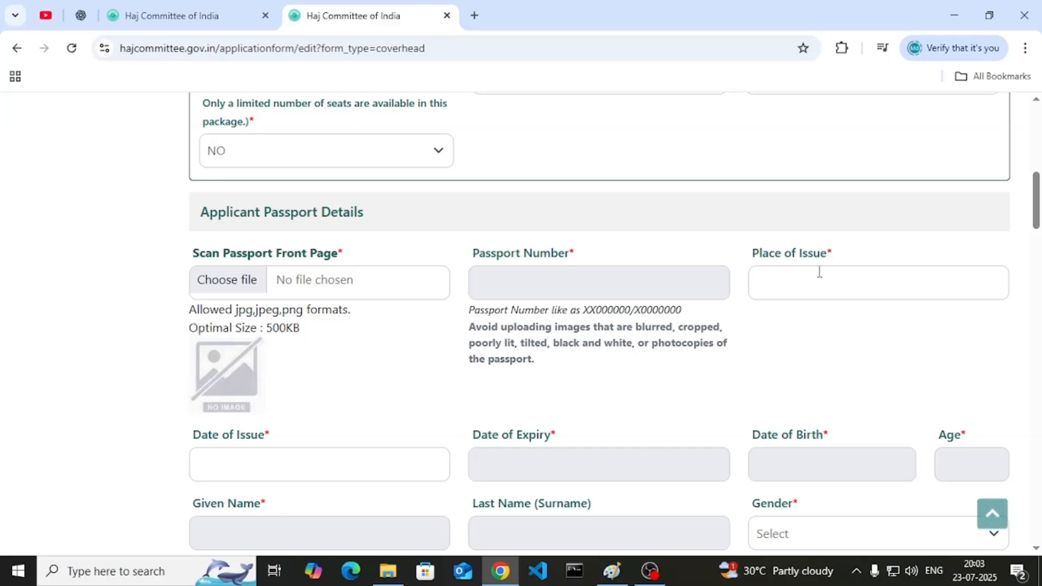
type("patna")
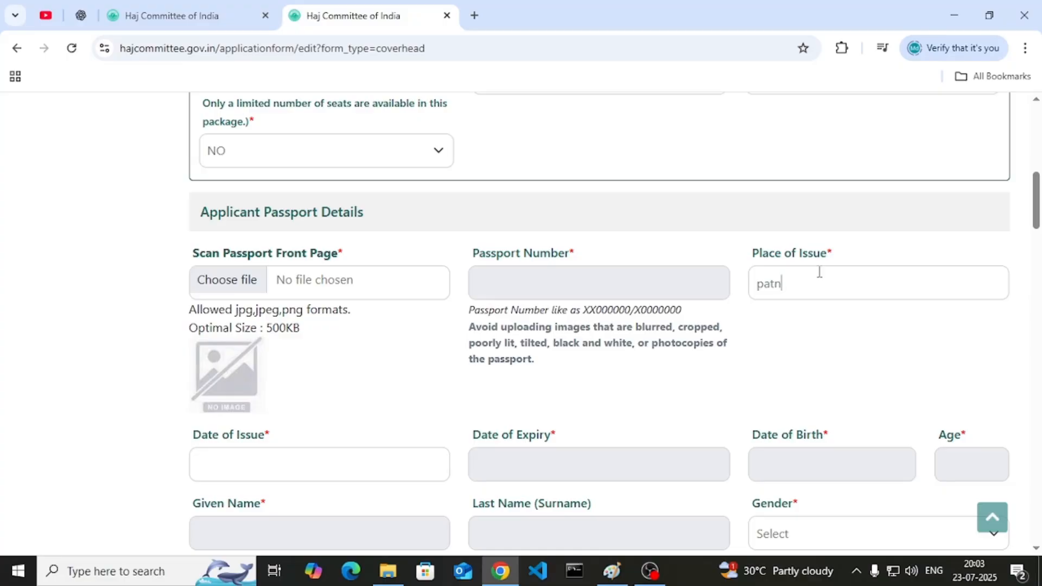
scroll(295, 260, "down", 1)
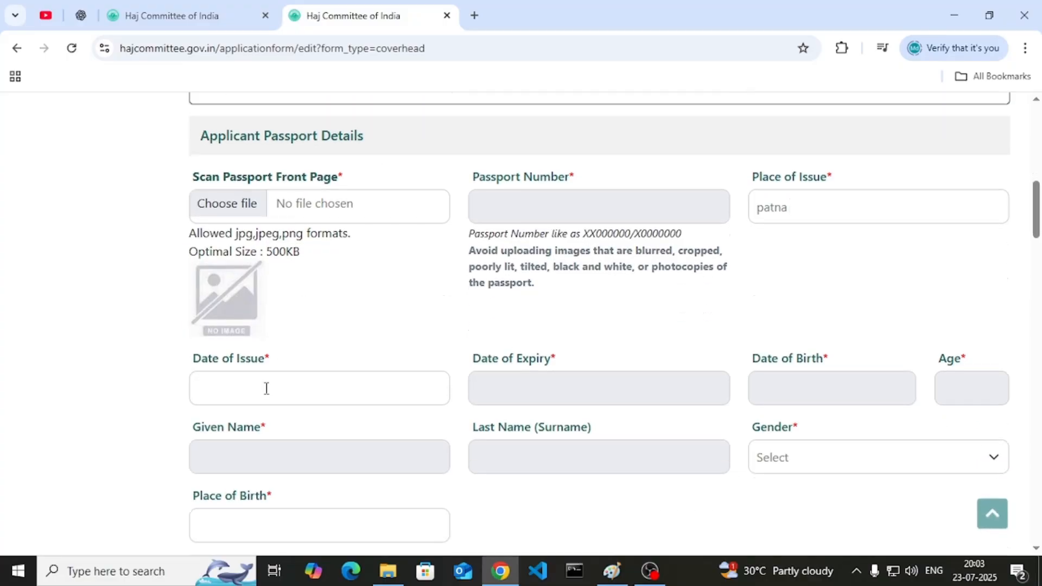
- Set the passport Date of Issue to 1 April 2025
left_click(265, 388)
left_click(217, 192)
left_click(217, 192)
left_click(209, 193)
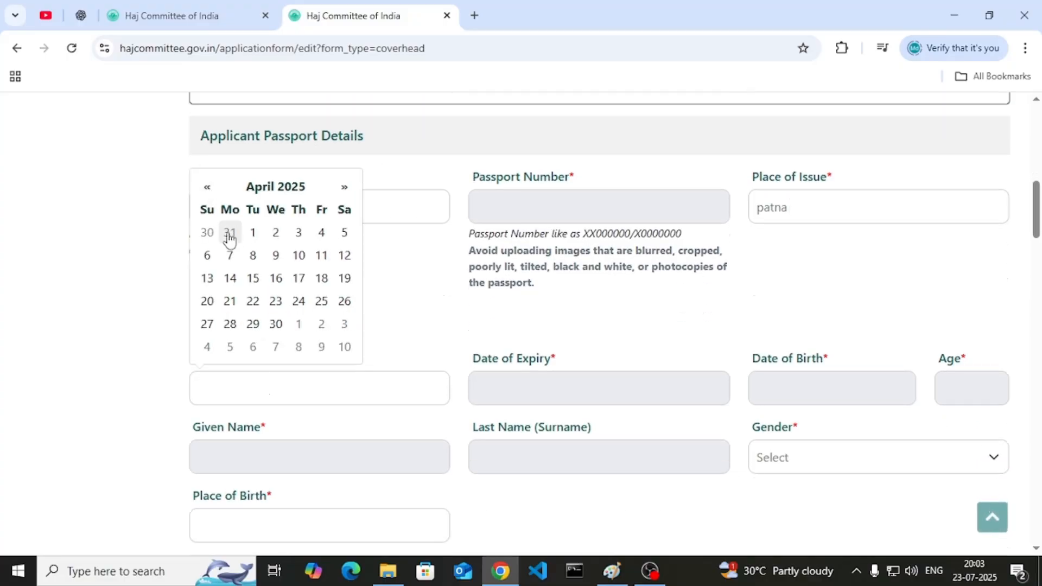
left_click(252, 233)
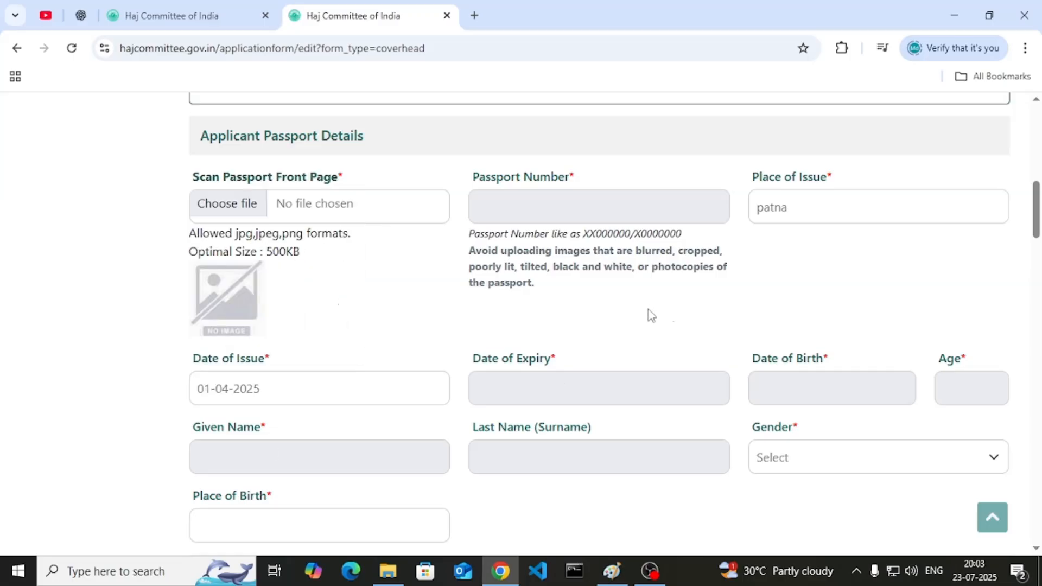
- Set Gender to Male and Place of Birth to munger
scroll(641, 320, "down", 1)
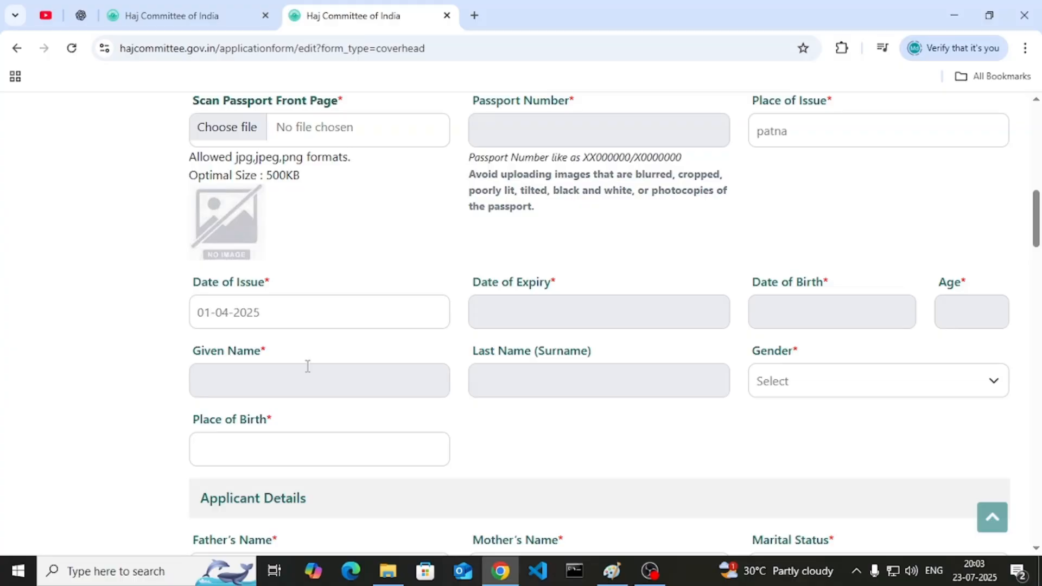
left_click(779, 394)
left_click(781, 433)
scroll(779, 434, "down", 1)
left_click(294, 378)
type("munger")
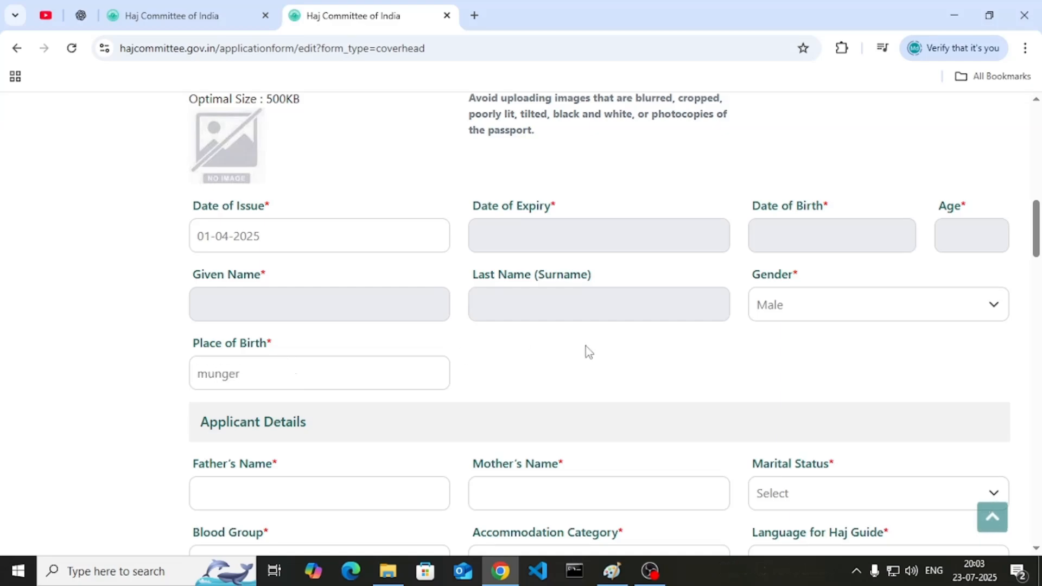
- Enter the father's name and the mother's name in Applicant Details
scroll(585, 349, "down", 2)
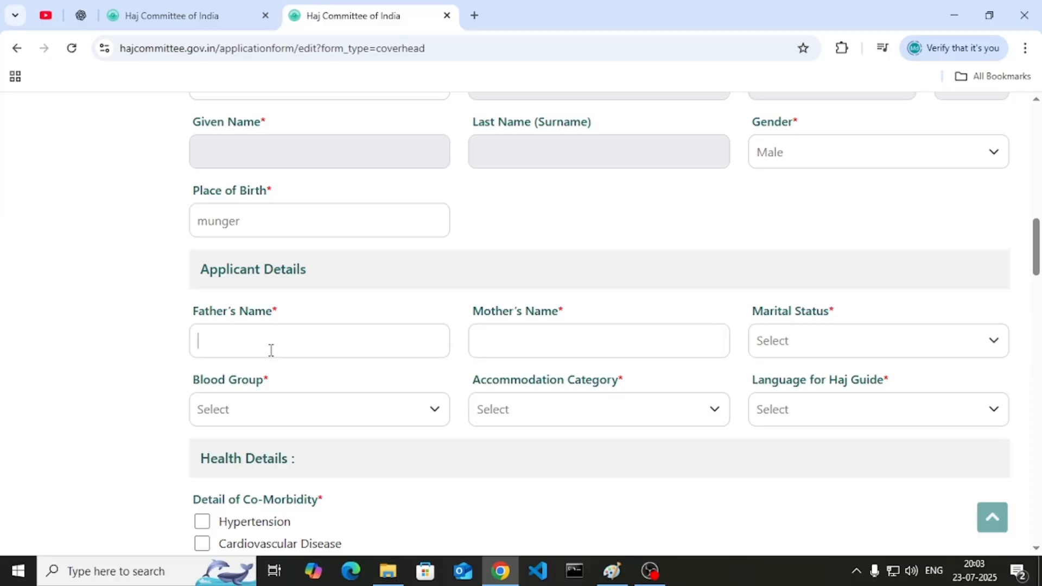
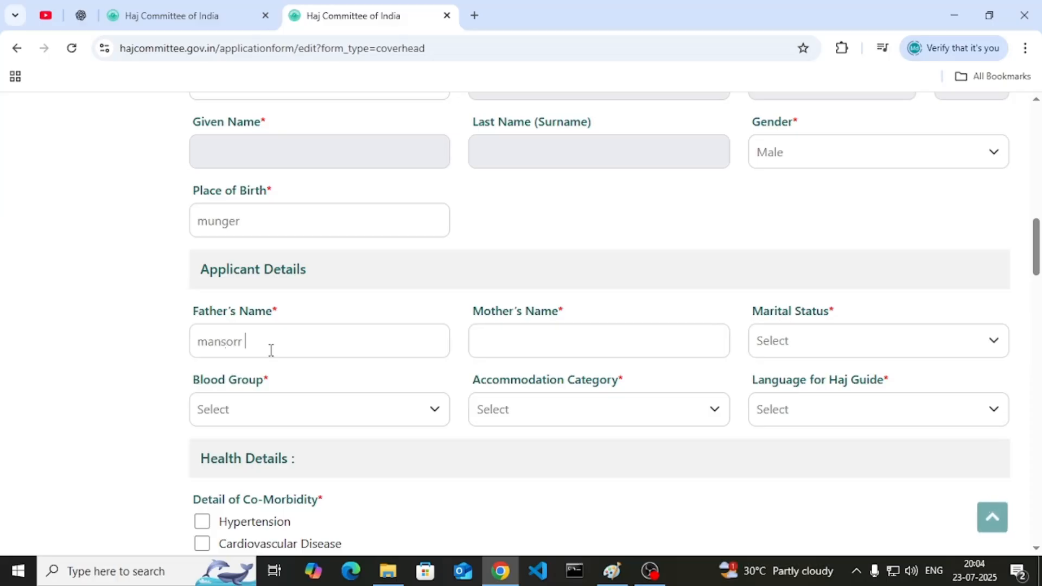
left_click(507, 343)
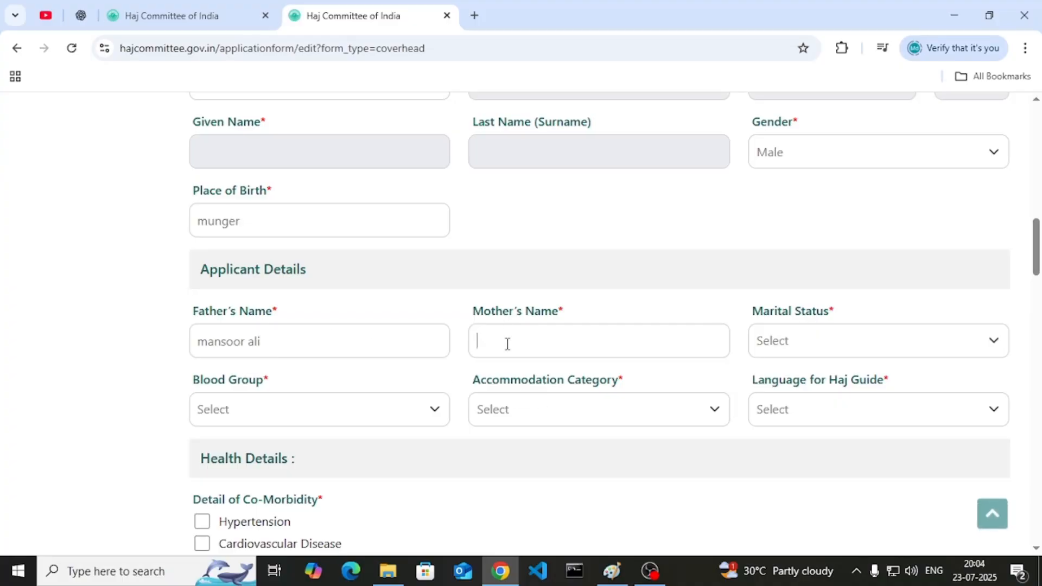
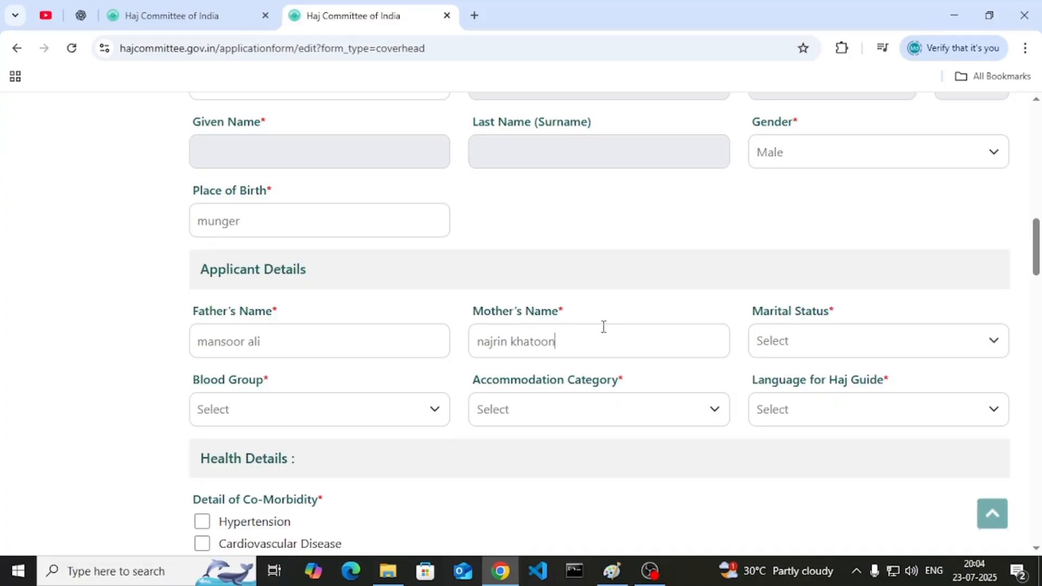
left_click(805, 350)
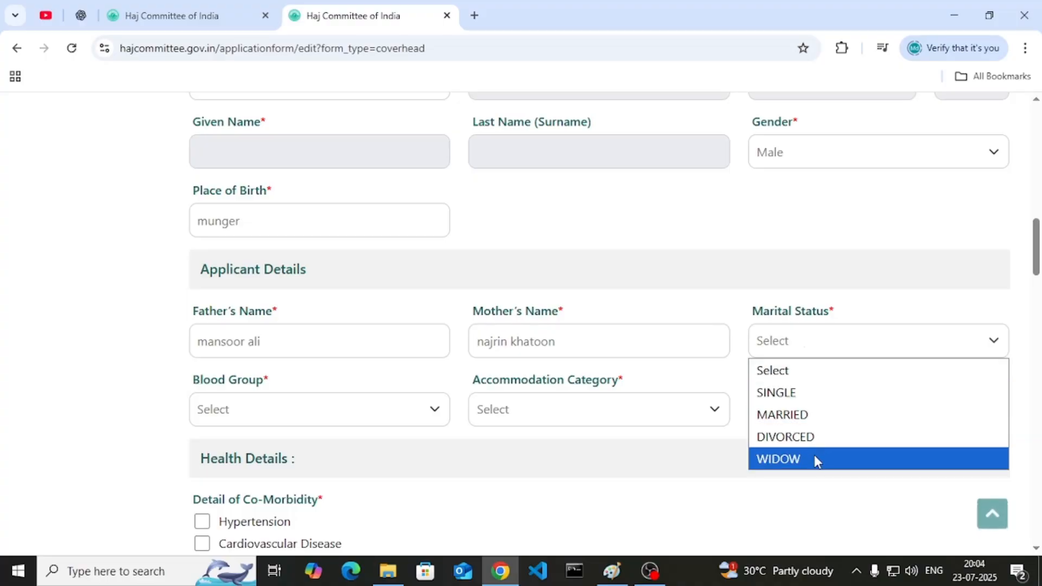
- Set marital status to MARRIED and blood group to B+
left_click(805, 417)
scroll(653, 282, "down", 1)
left_click(295, 328)
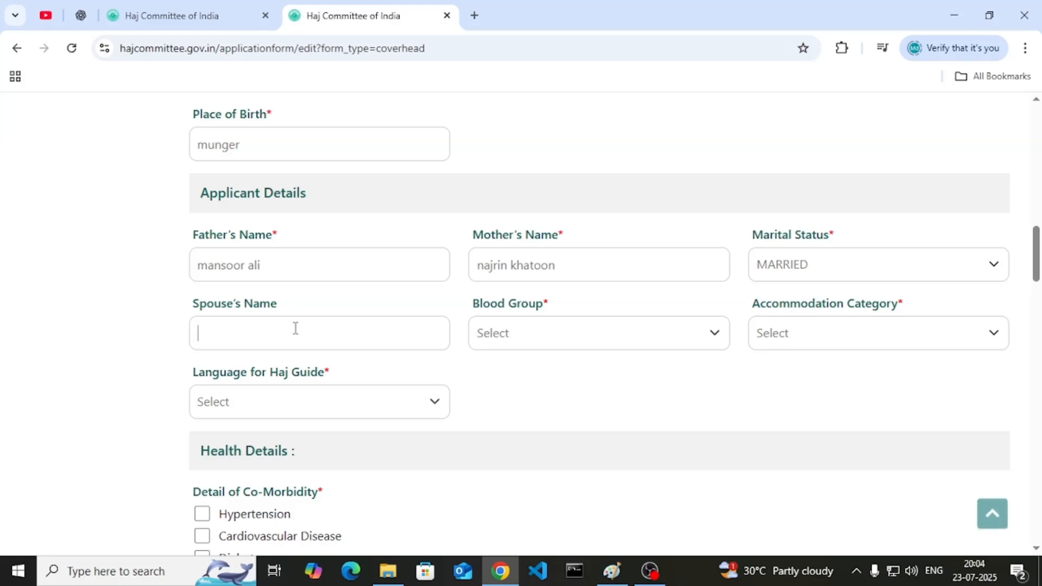
left_click(549, 347)
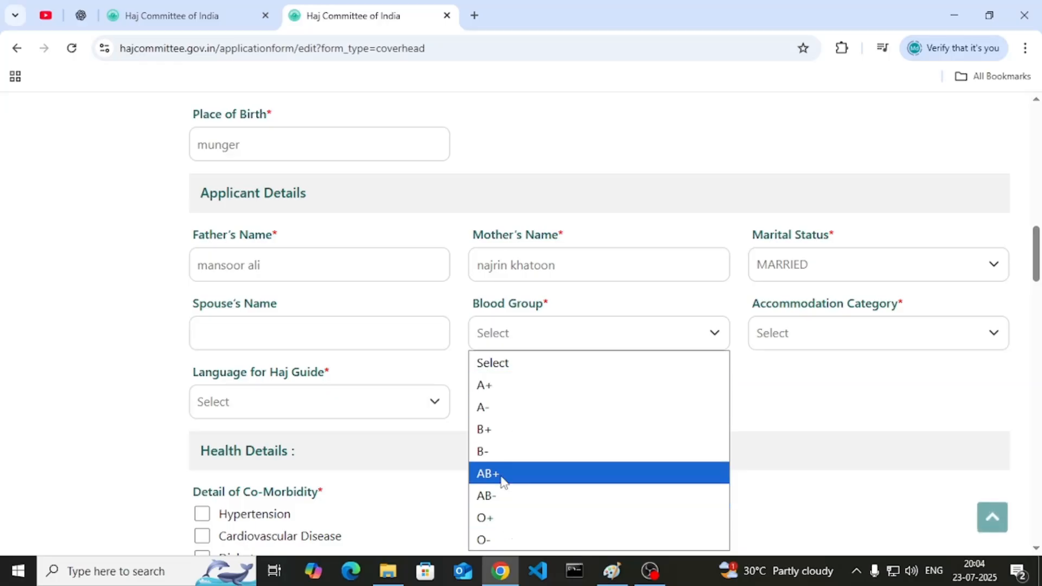
left_click(500, 438)
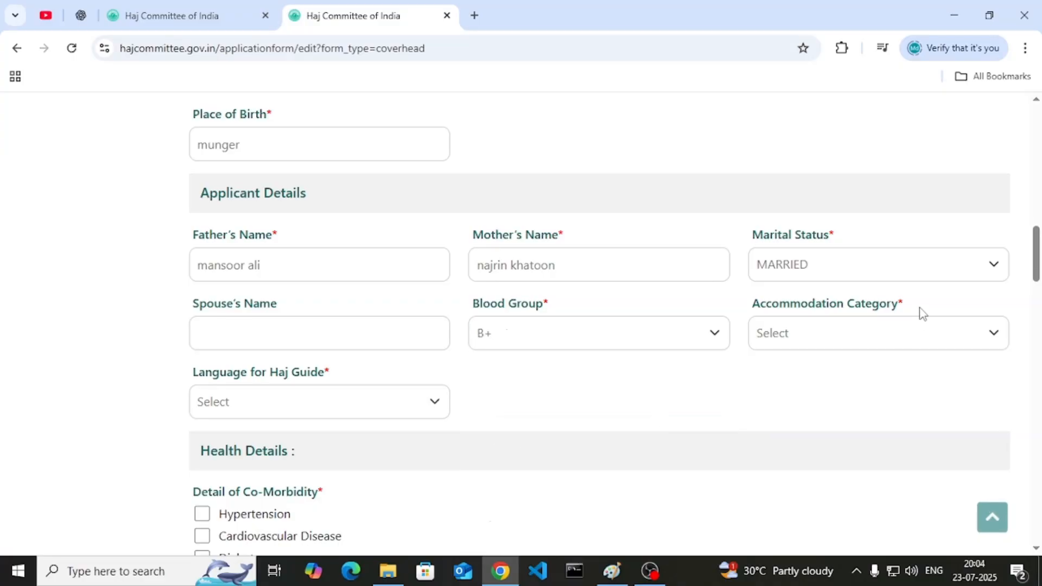
- Choose AZIZYA-RAS/RAS accommodation and Hindi as the Haj guide language
left_click(842, 332)
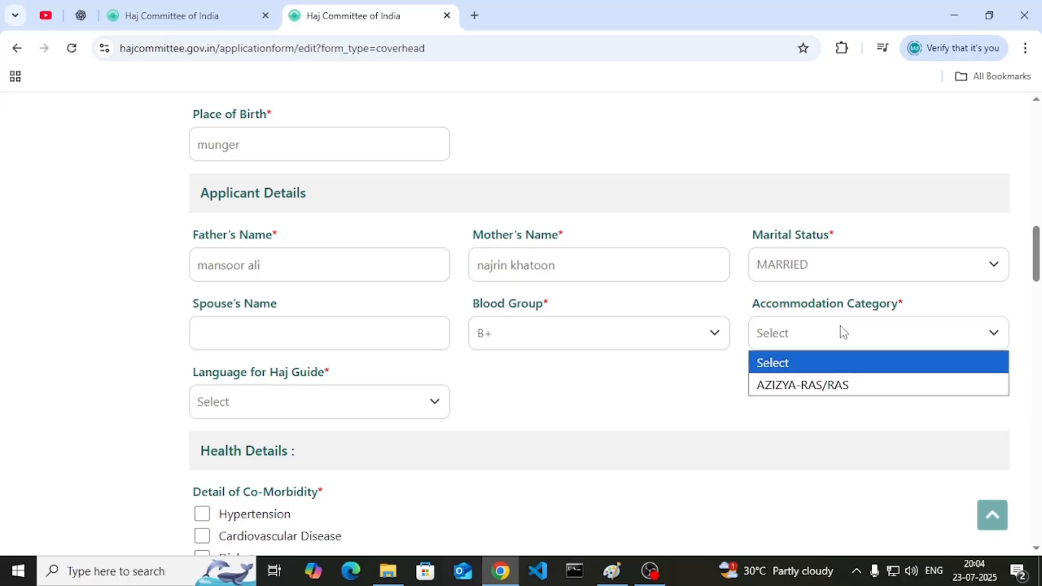
left_click(809, 392)
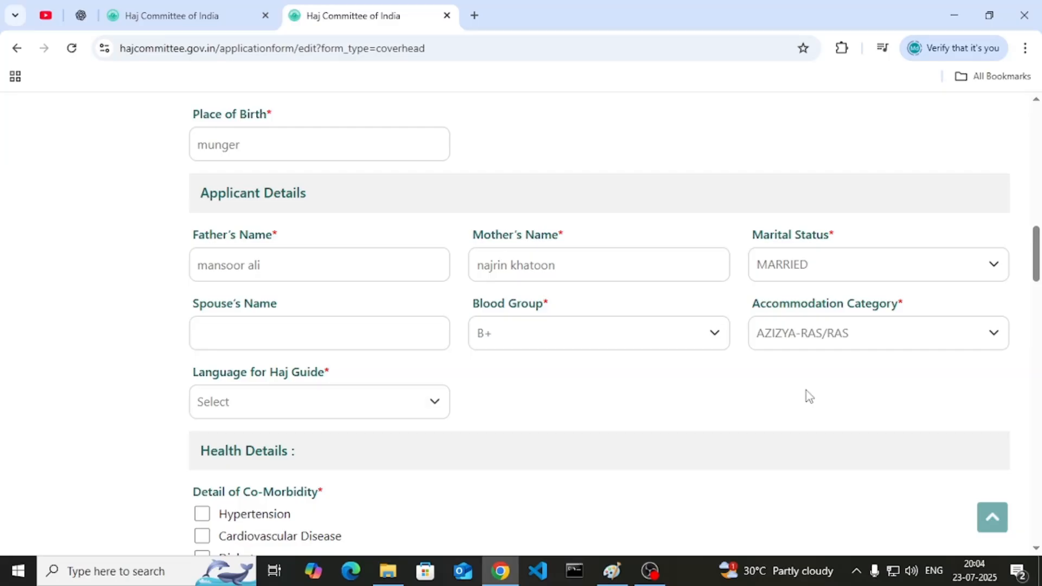
scroll(809, 396, "down", 3)
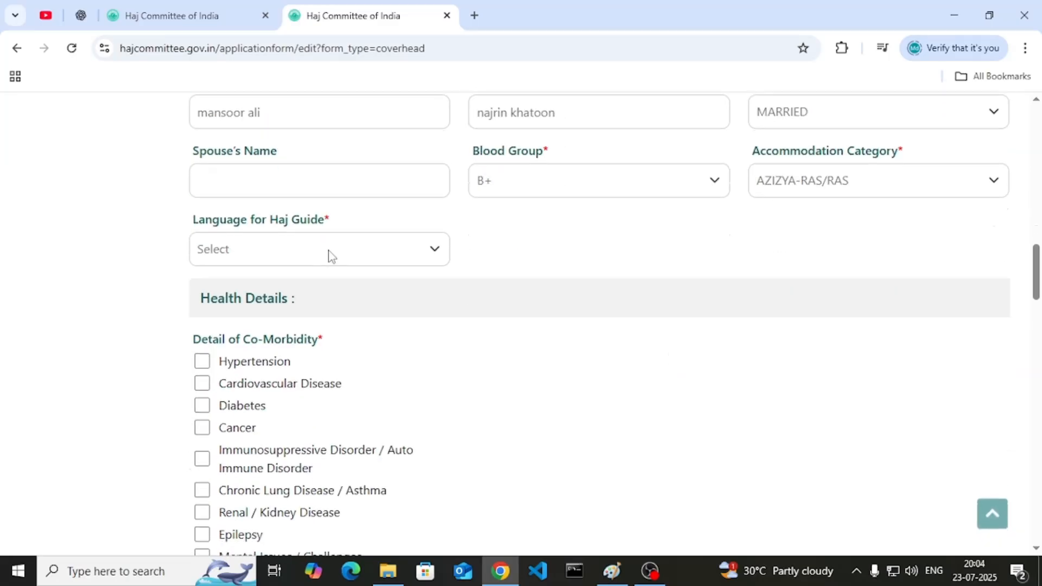
left_click(331, 256)
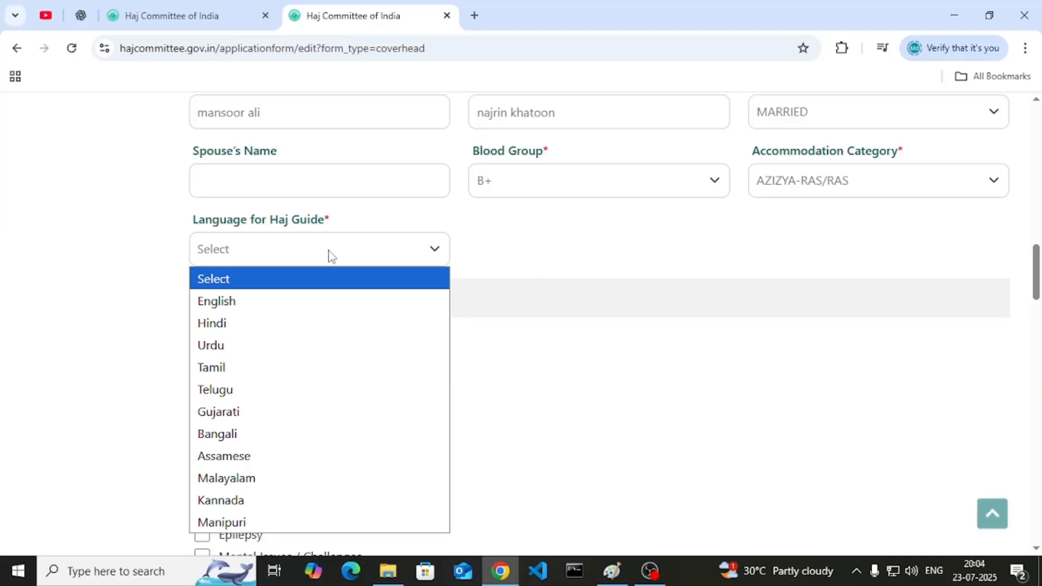
left_click(296, 326)
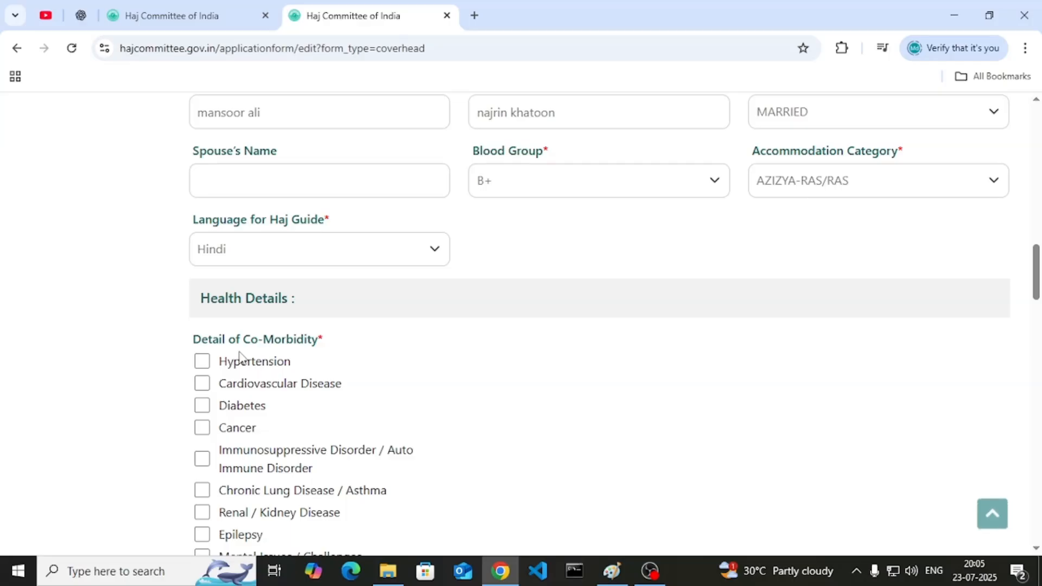
- Review the Health Details co-morbidity list, ticking and unticking Cardiovascular Disease
scroll(200, 378, "down", 1)
left_click_drag(218, 285, 285, 292)
left_click(284, 288)
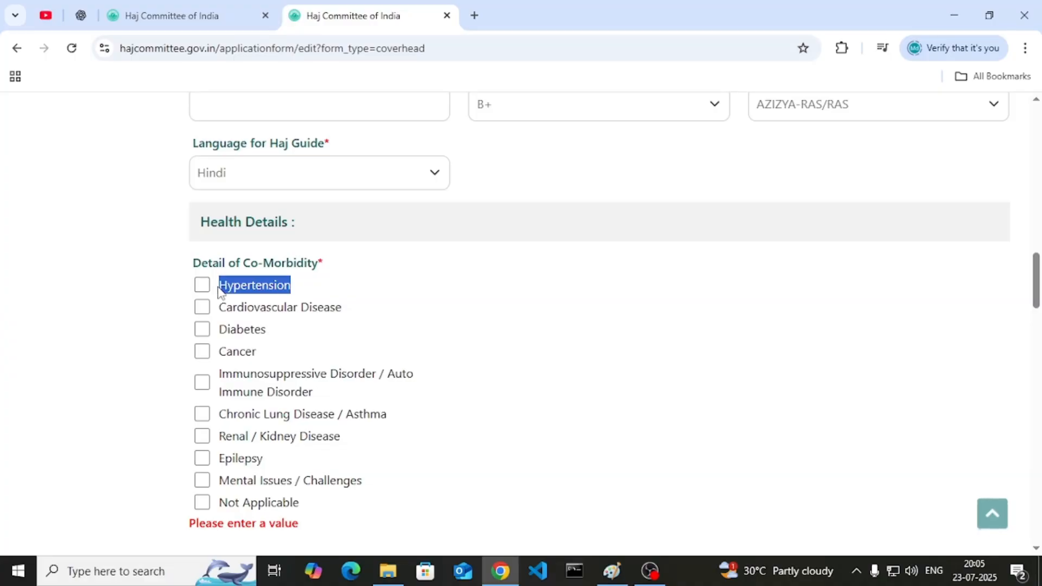
left_click(202, 308)
left_click(202, 311)
scroll(225, 359, "down", 1)
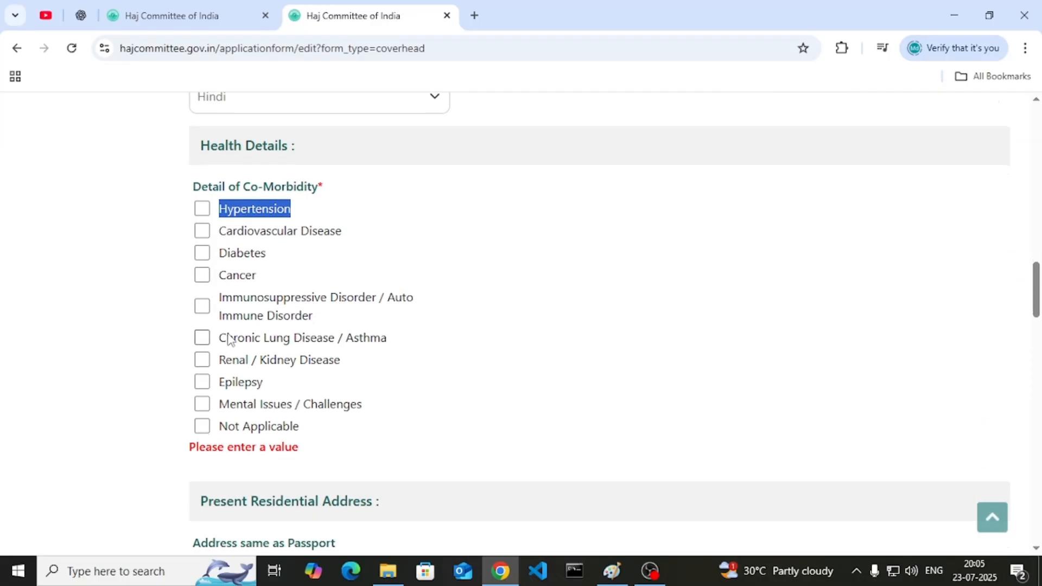
left_click_drag(219, 299, 332, 326)
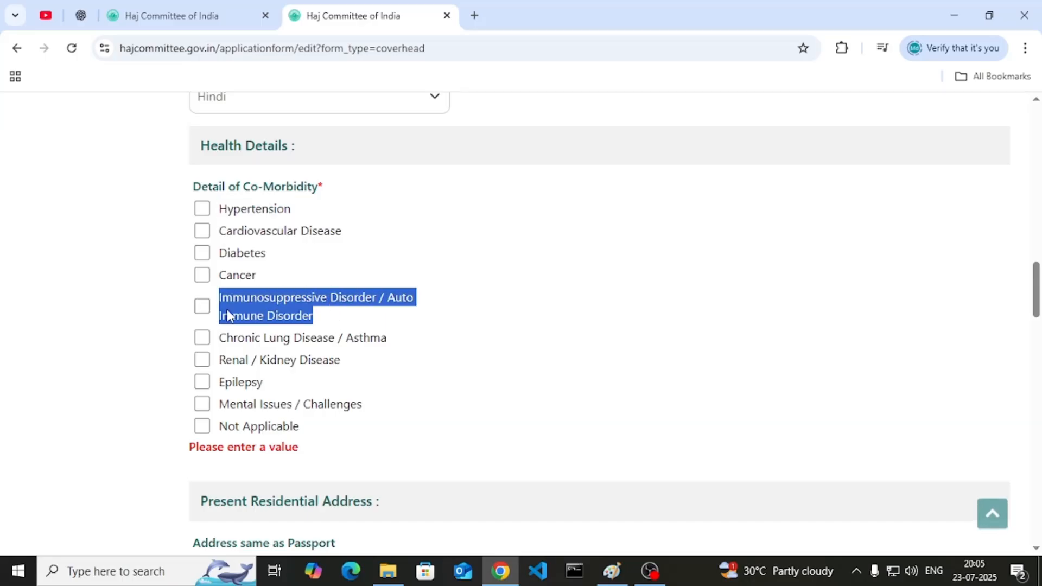
left_click_drag(224, 340, 255, 347)
left_click(384, 342)
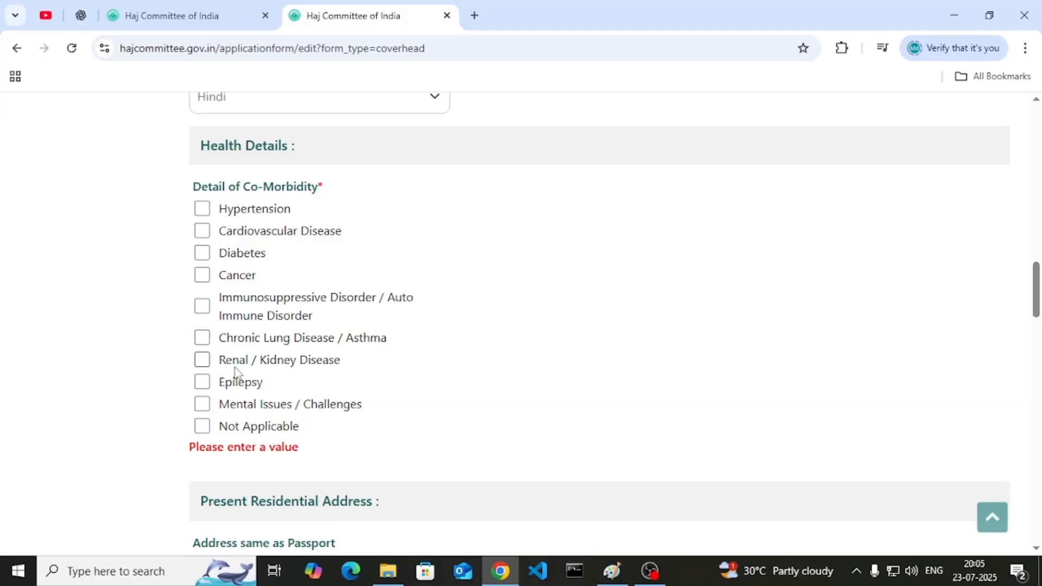
left_click_drag(341, 360, 230, 374)
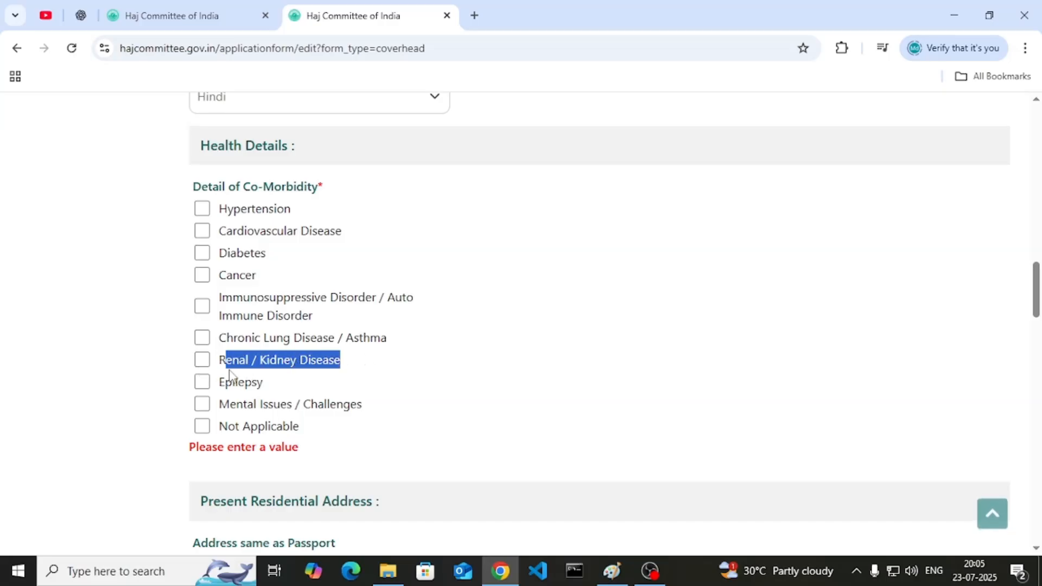
double_click(232, 361)
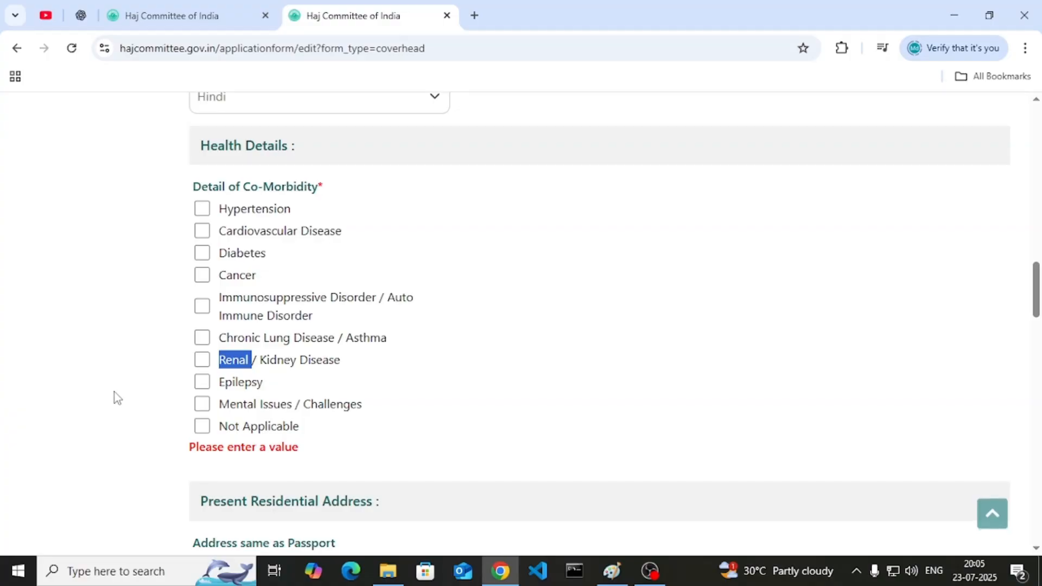
left_click(115, 392)
- Leave Epilepsy unticked and mark co-morbidity as Not Applicable
triple_click(228, 385)
left_click(228, 386)
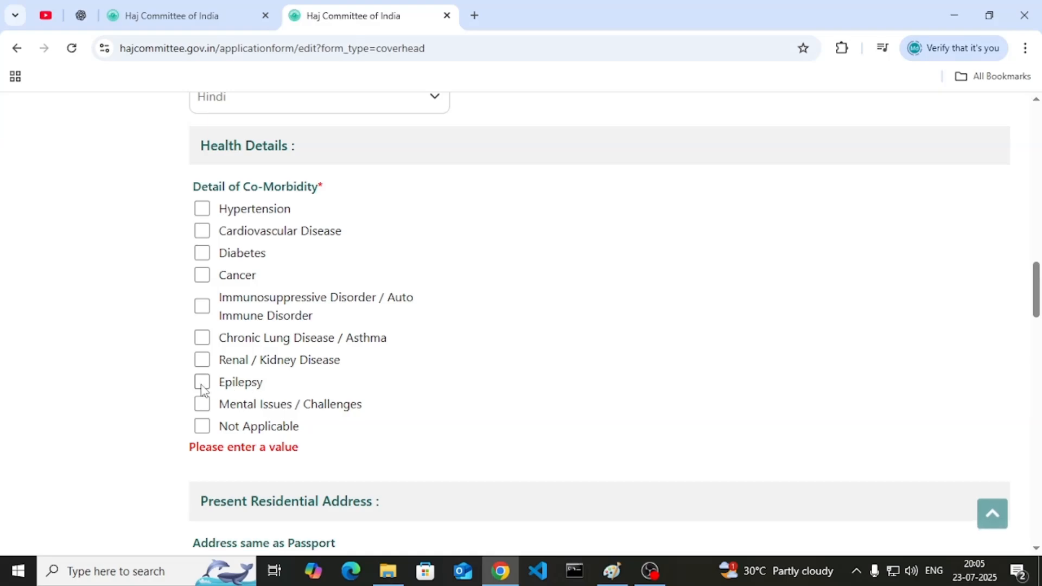
left_click_drag(217, 414, 385, 409)
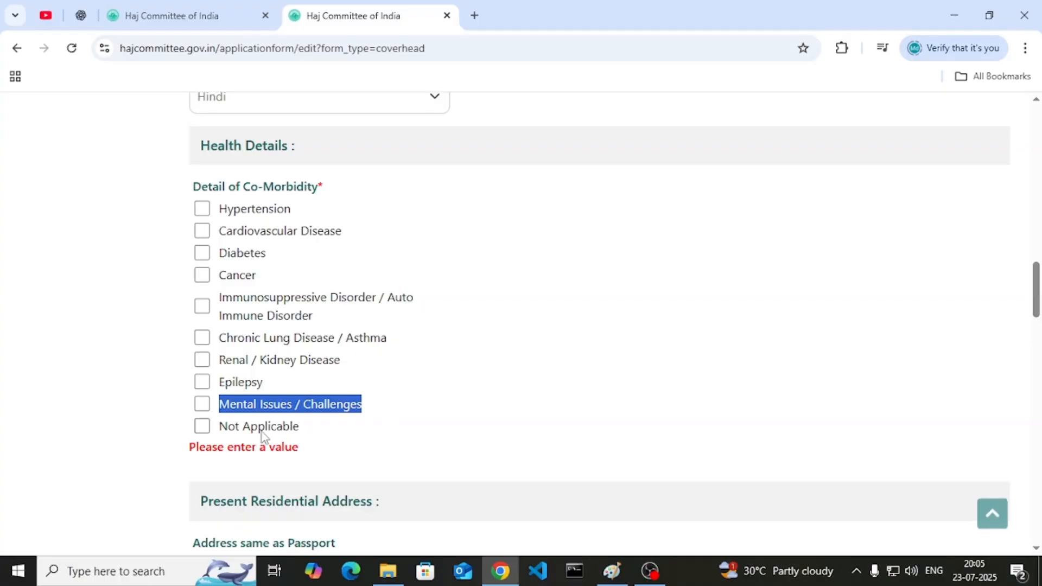
left_click(149, 407)
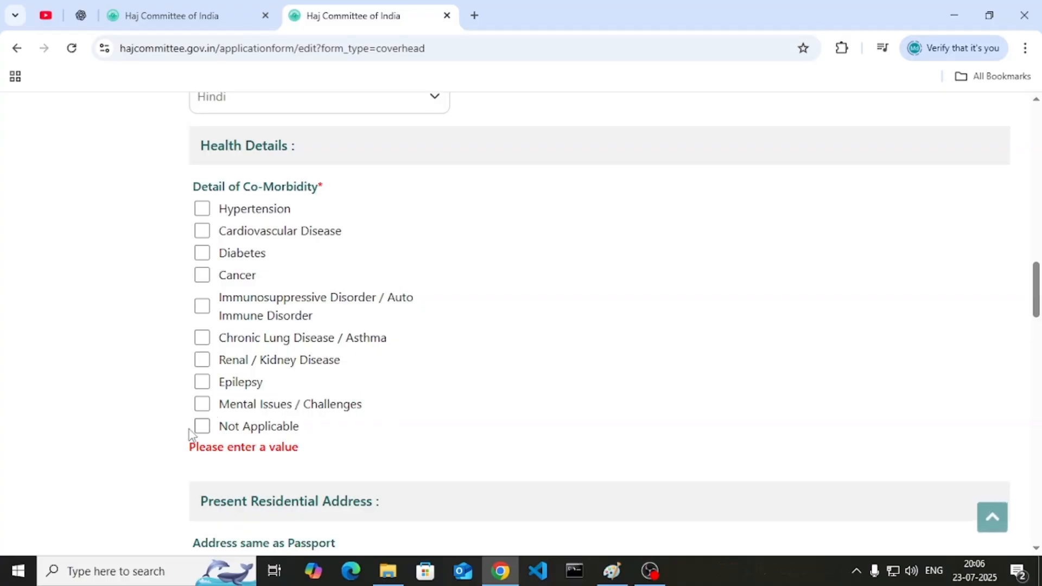
left_click(202, 427)
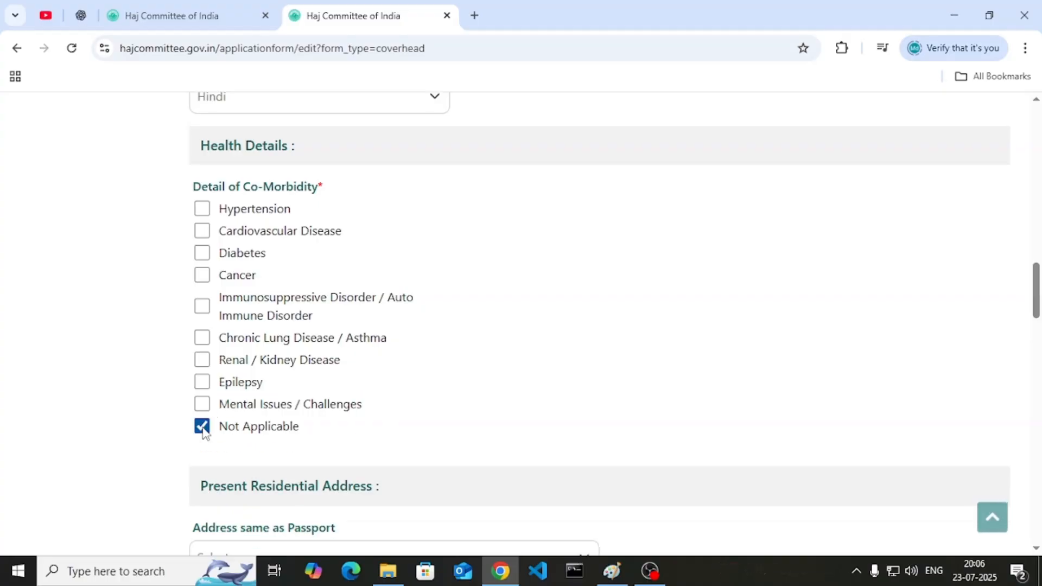
- Answer Yes to address same as passport and type the present residential address
scroll(452, 412, "down", 3)
scroll(454, 410, "down", 3)
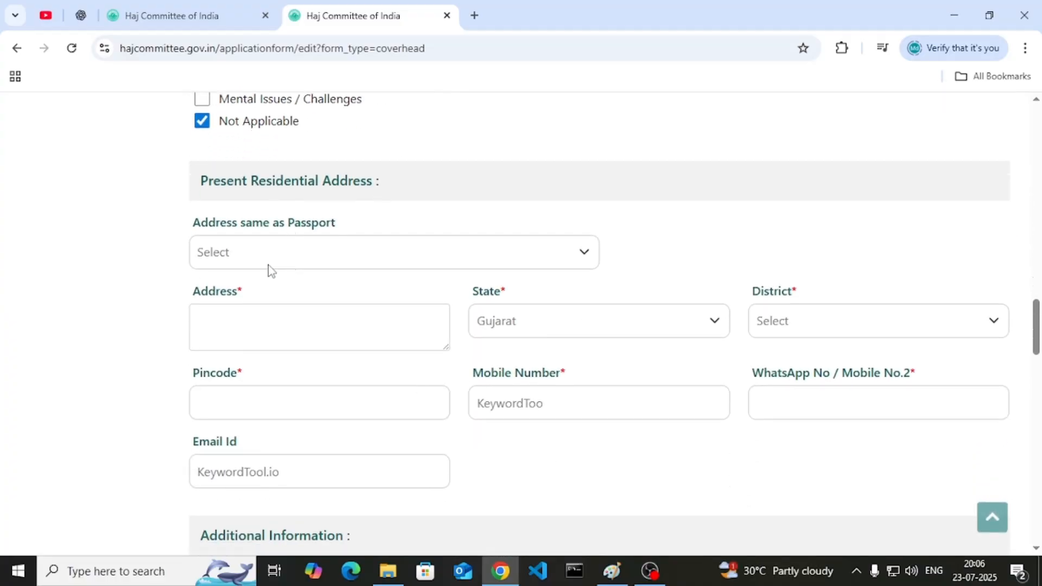
left_click(252, 262)
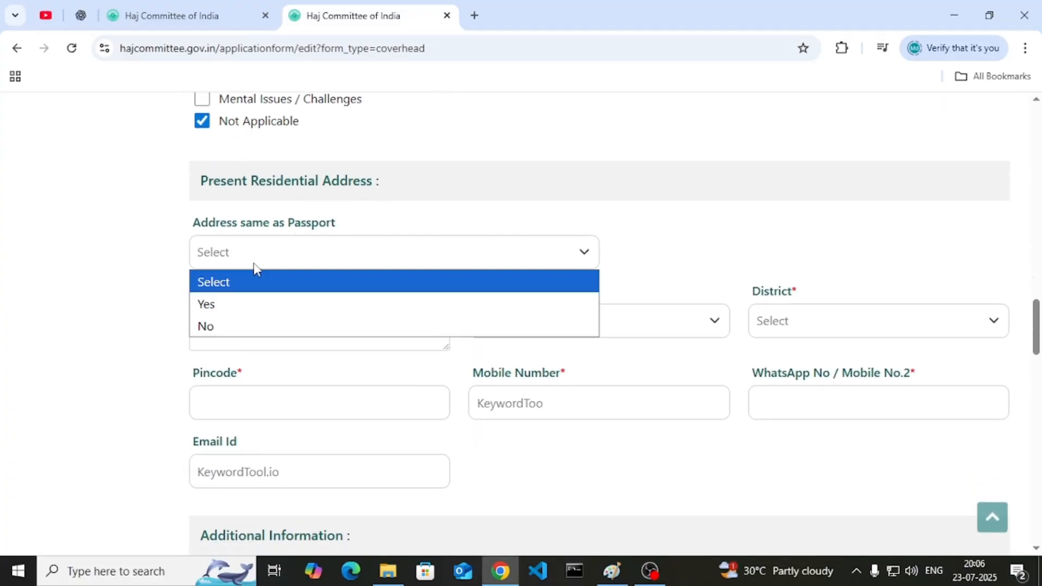
left_click(218, 309)
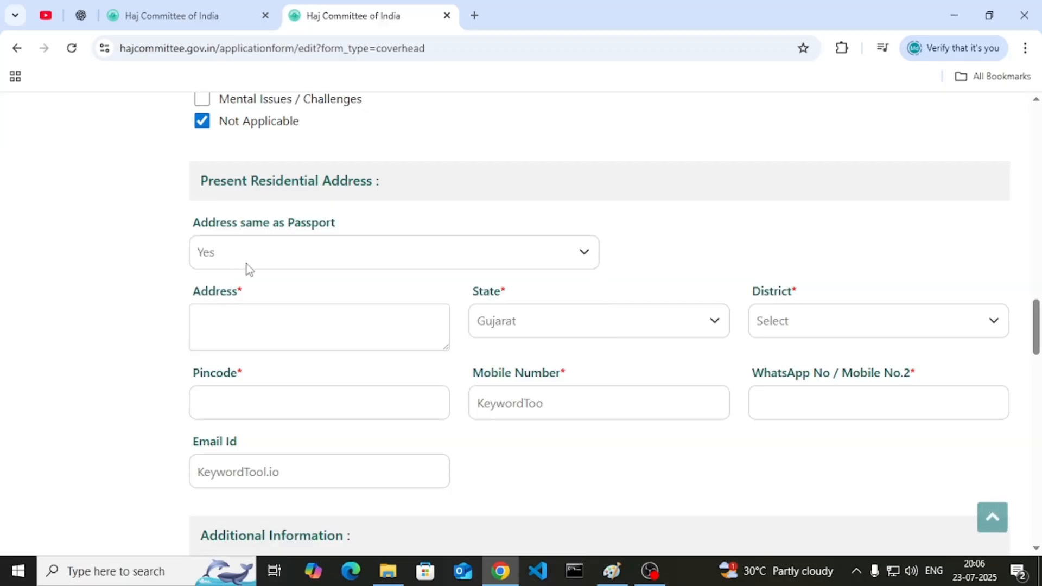
left_click(264, 255)
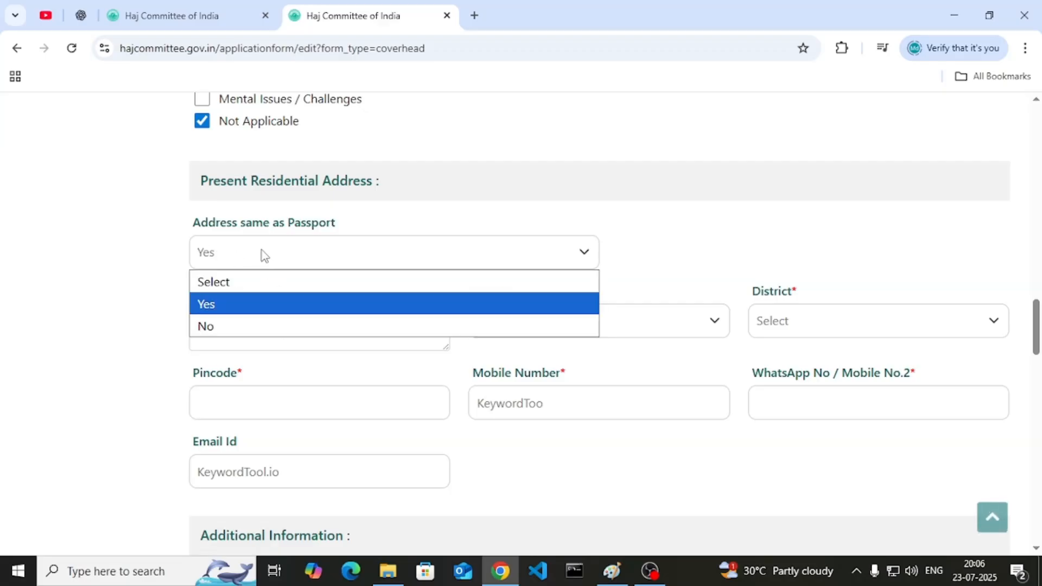
left_click(251, 320)
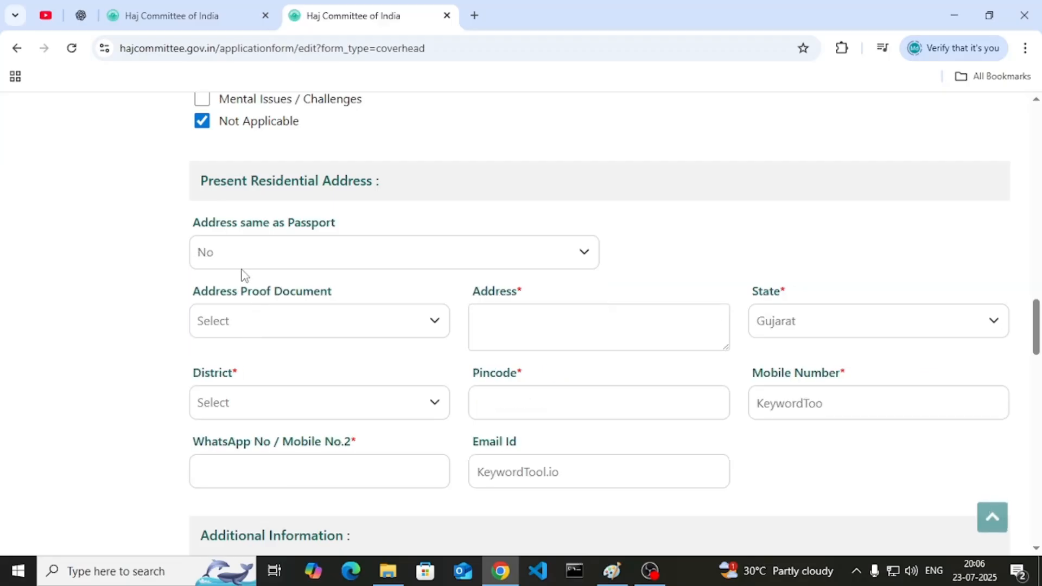
left_click(270, 327)
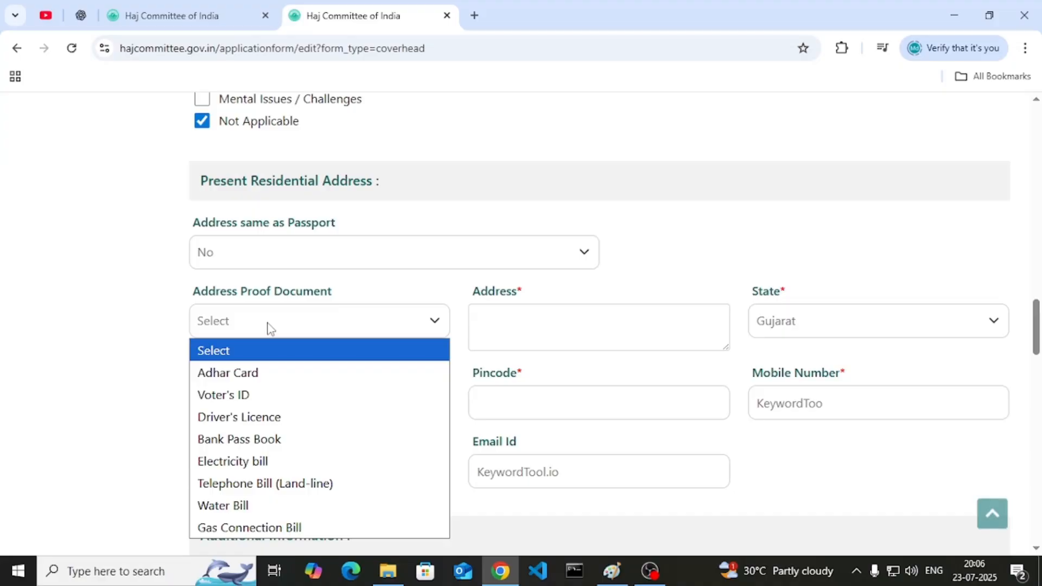
left_click(269, 260)
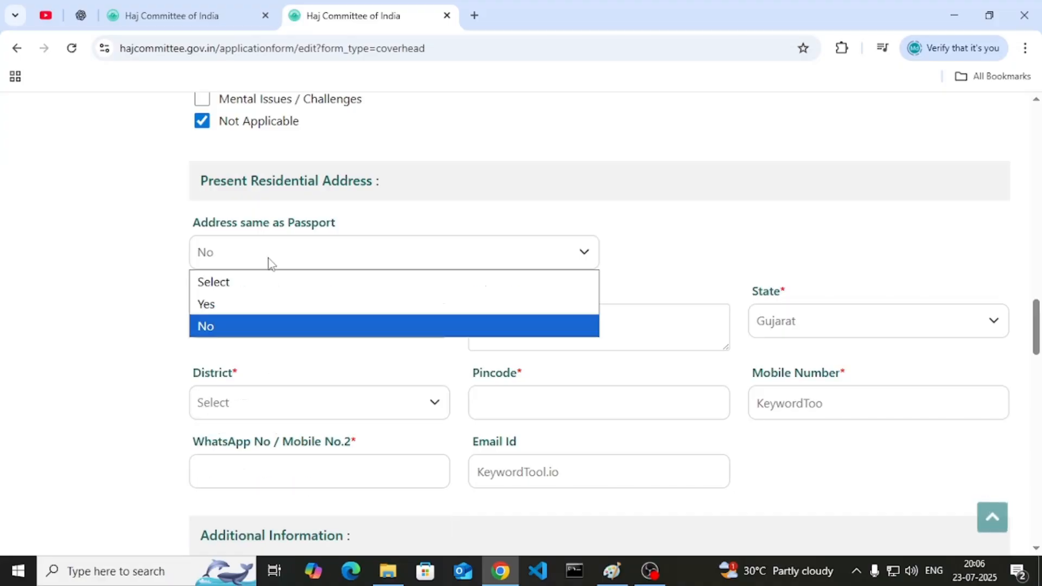
left_click(257, 305)
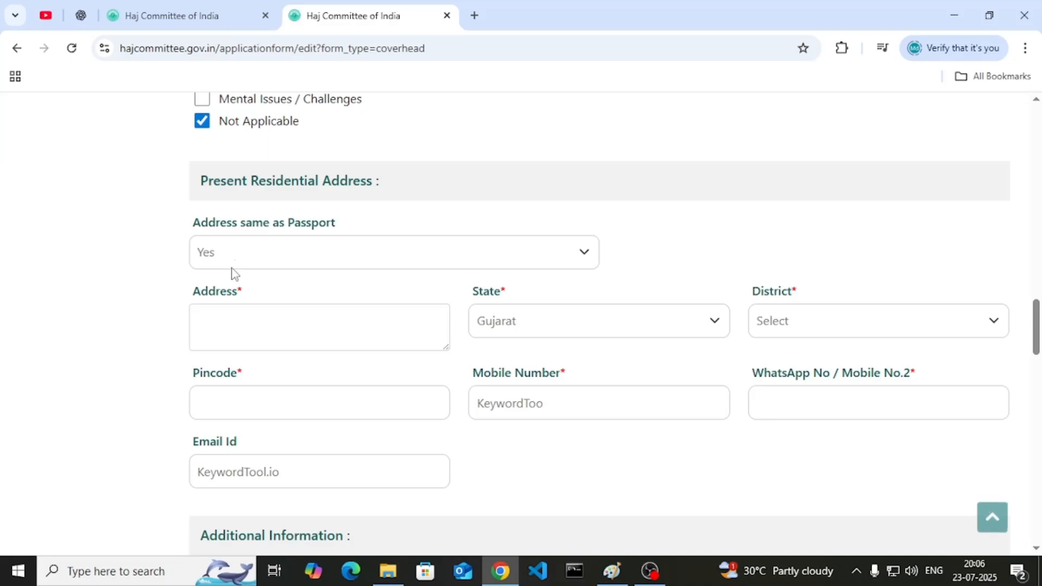
left_click(251, 324)
- Set the state to Bihar in the residential address
left_click(549, 325)
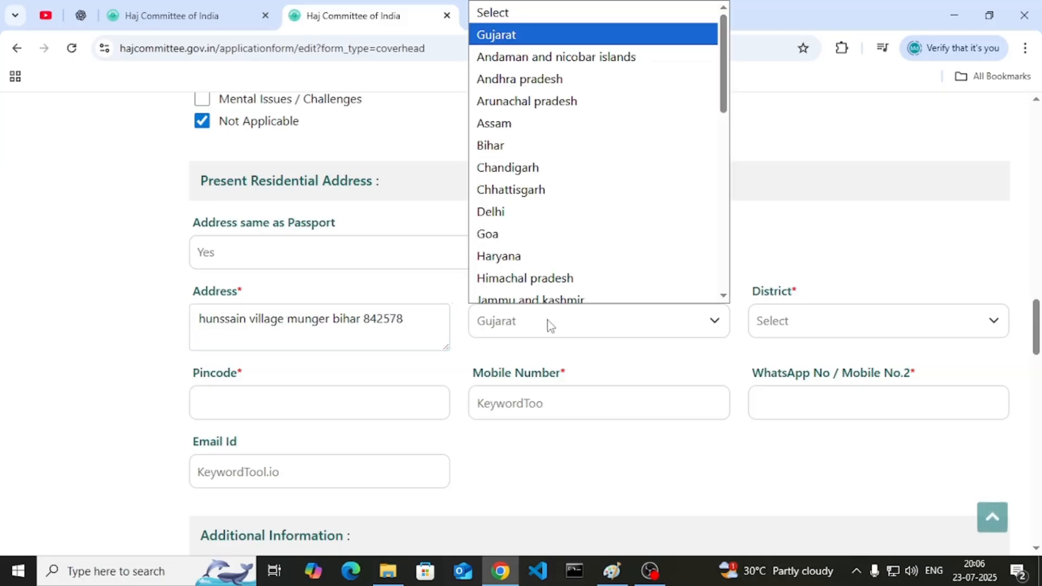
key("b")
key("Return")
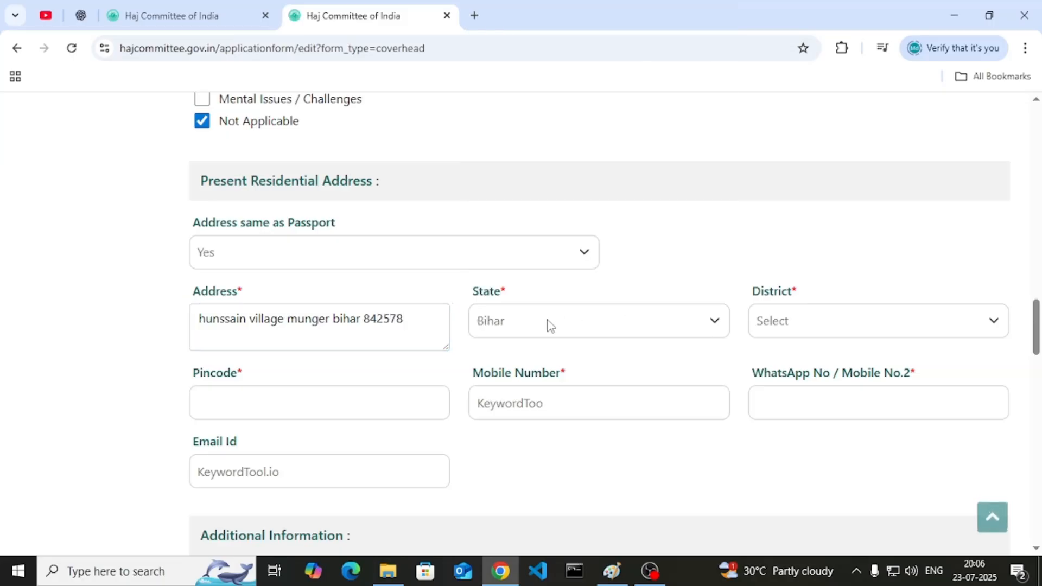
left_click(836, 326)
key("m")
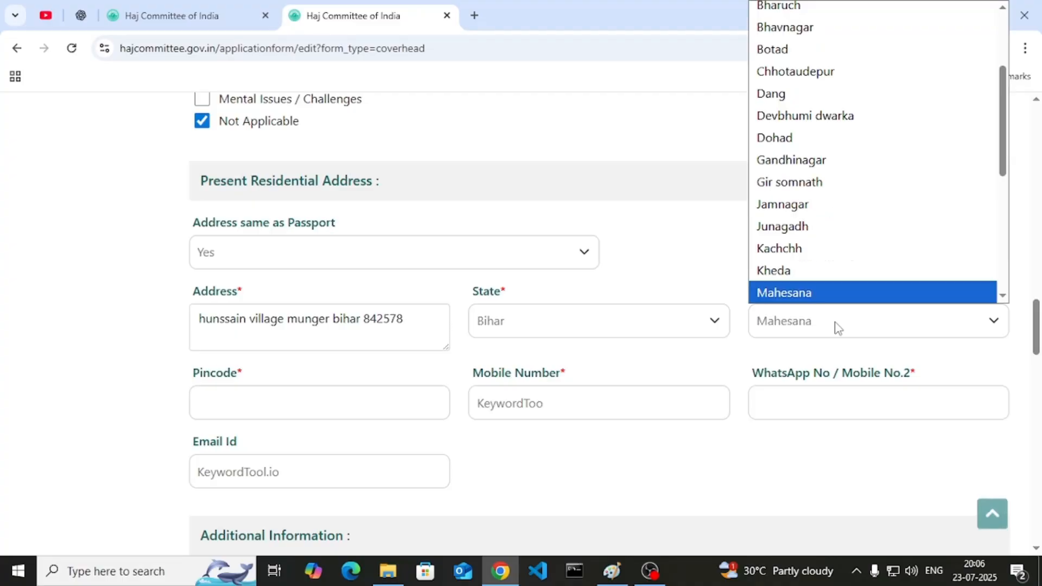
scroll(773, 326, "down", 1)
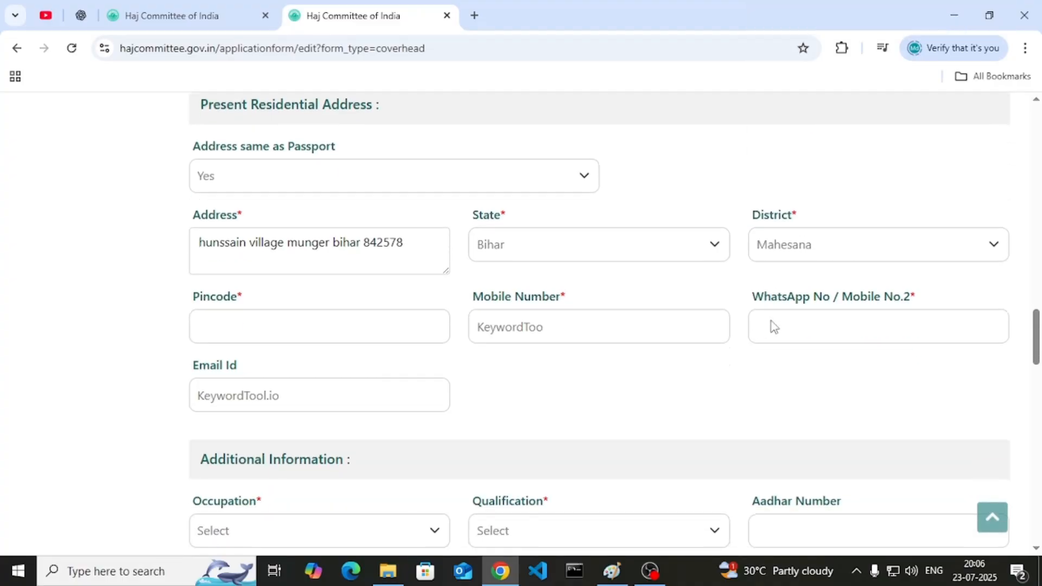
left_click(797, 250)
left_click(656, 250)
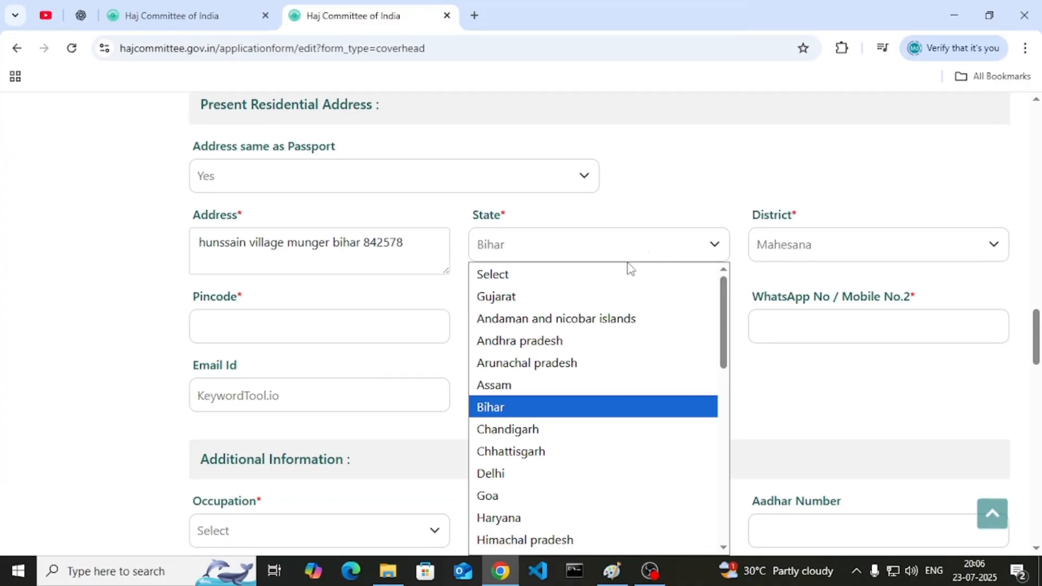
left_click(567, 406)
- Browse the district list, resetting it and briefly picking Patan
left_click(815, 238)
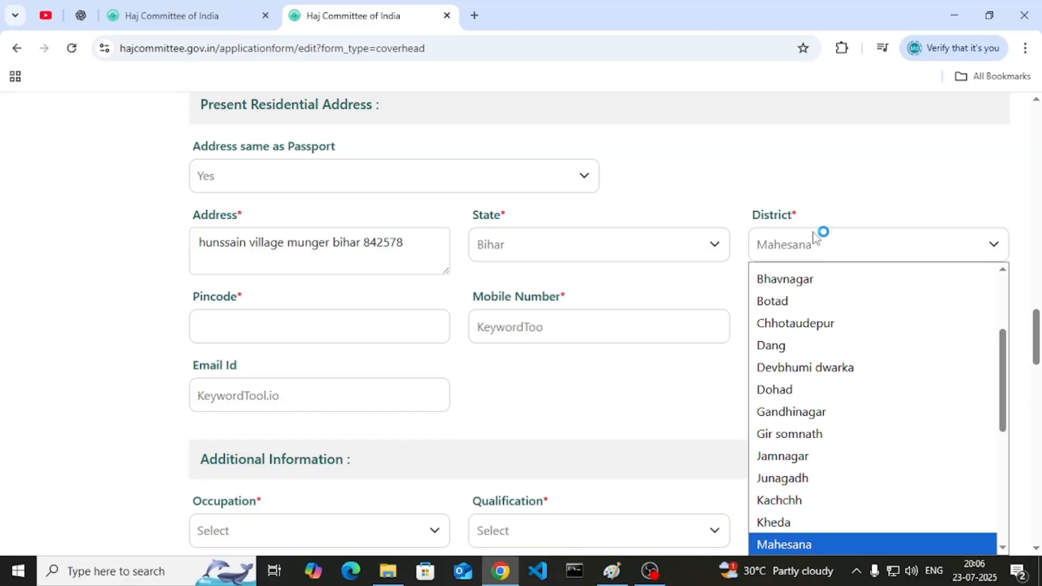
scroll(830, 409, "down", 5)
scroll(754, 316, "up", 10)
left_click(747, 264)
left_click(791, 244)
scroll(795, 372, "up", 3)
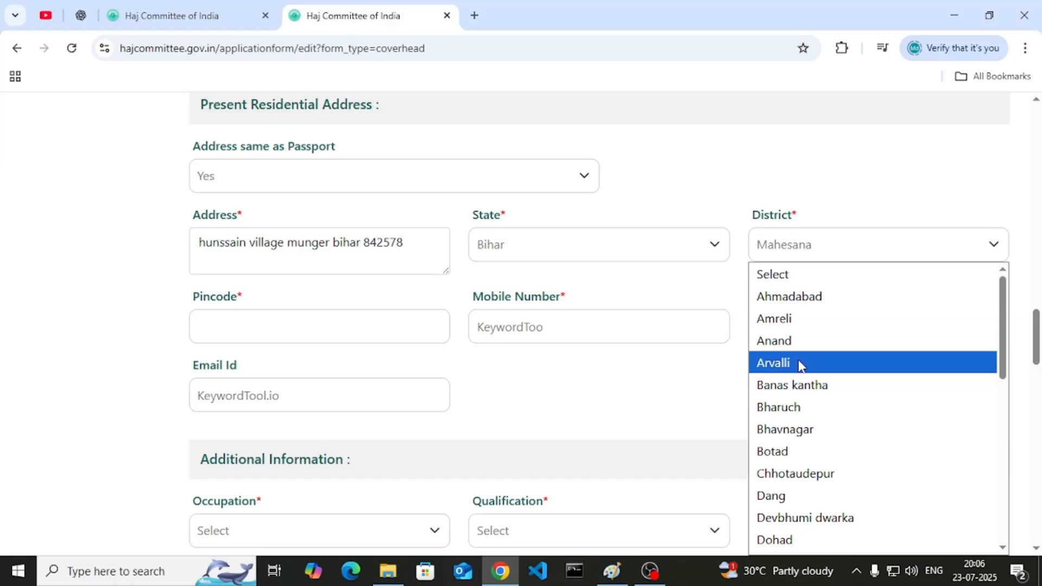
left_click(808, 277)
left_click(805, 256)
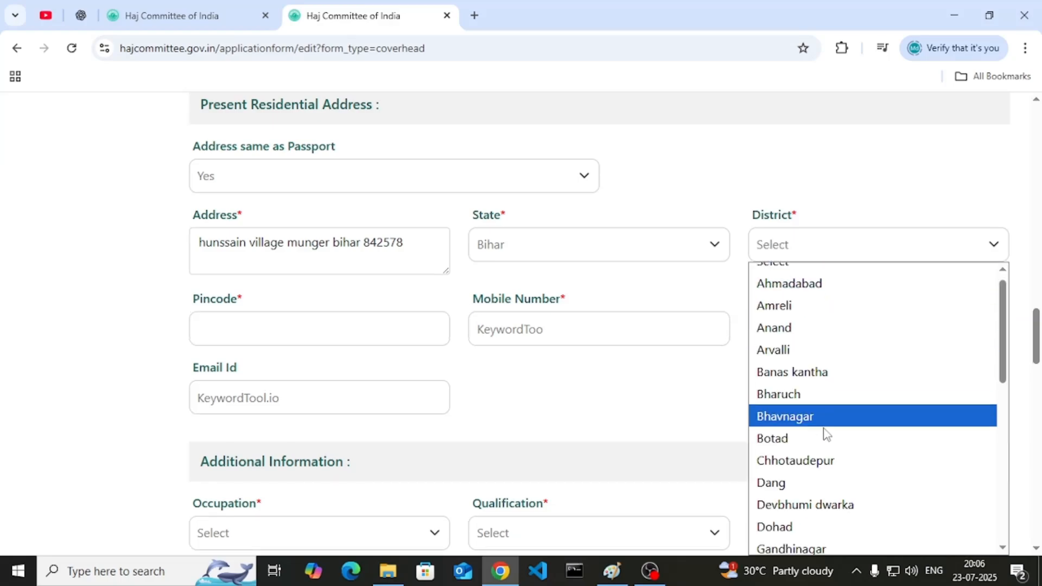
scroll(822, 429, "down", 5)
left_click(805, 364)
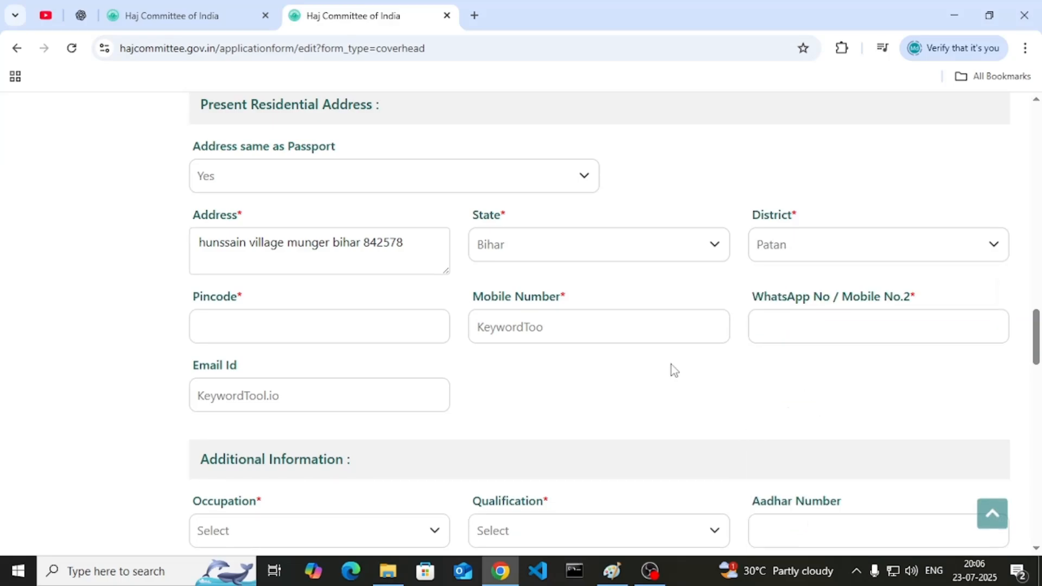
- Enter the pincode and set the district to Munger
left_click(335, 325)
type("84547")
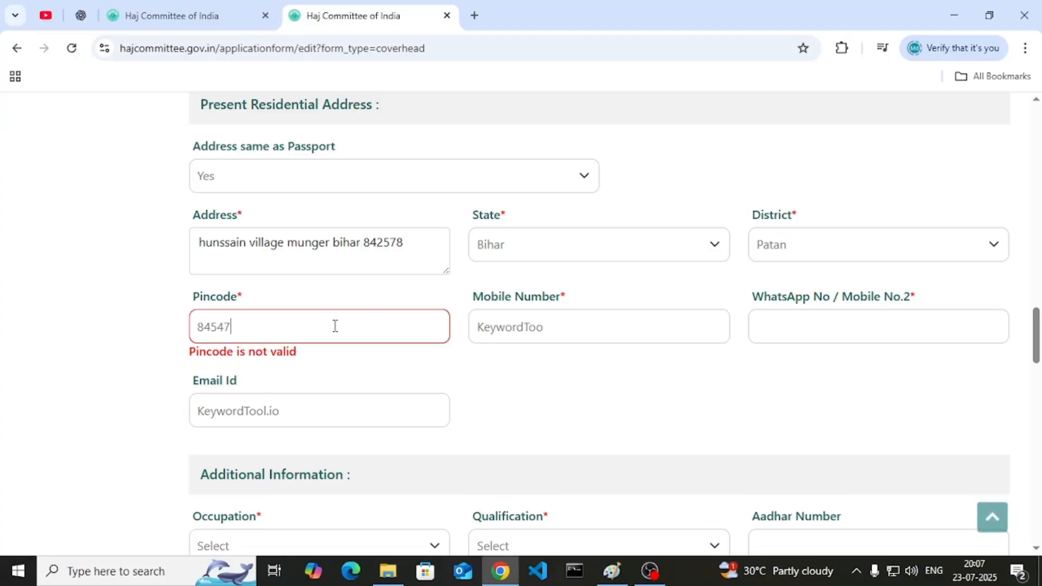
type("5")
left_click(790, 252)
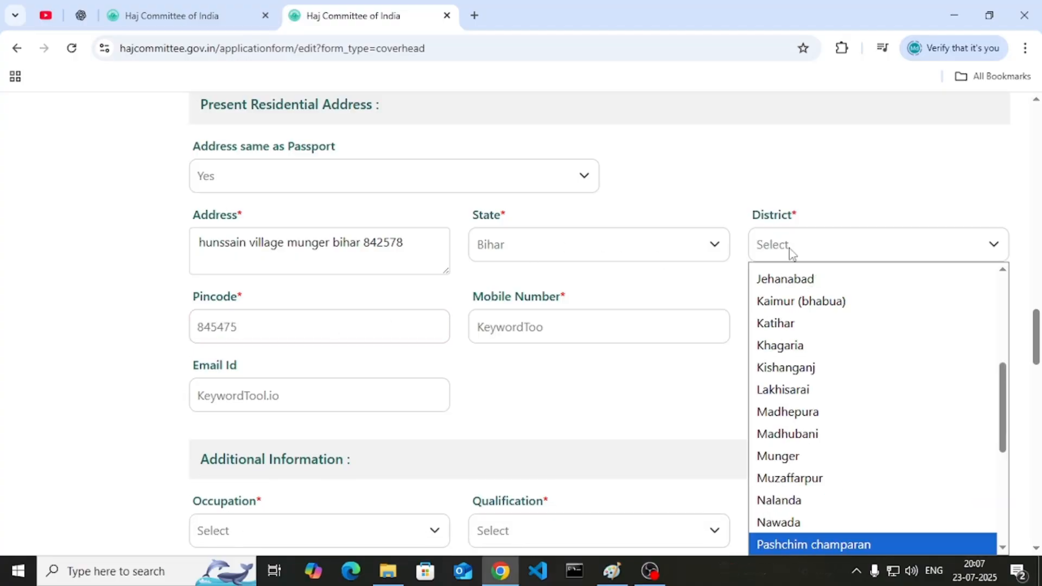
type("mu")
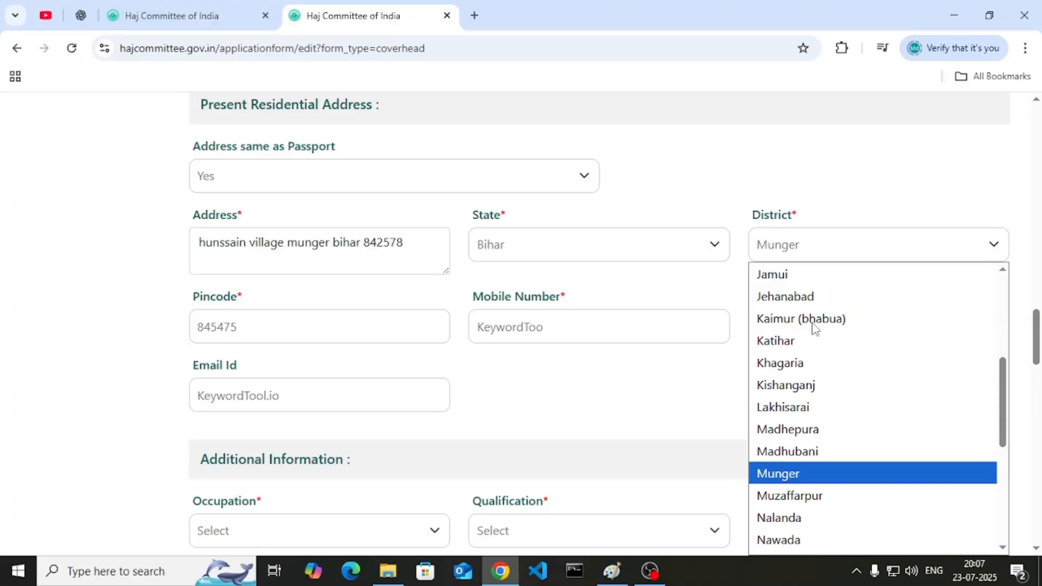
key("Return")
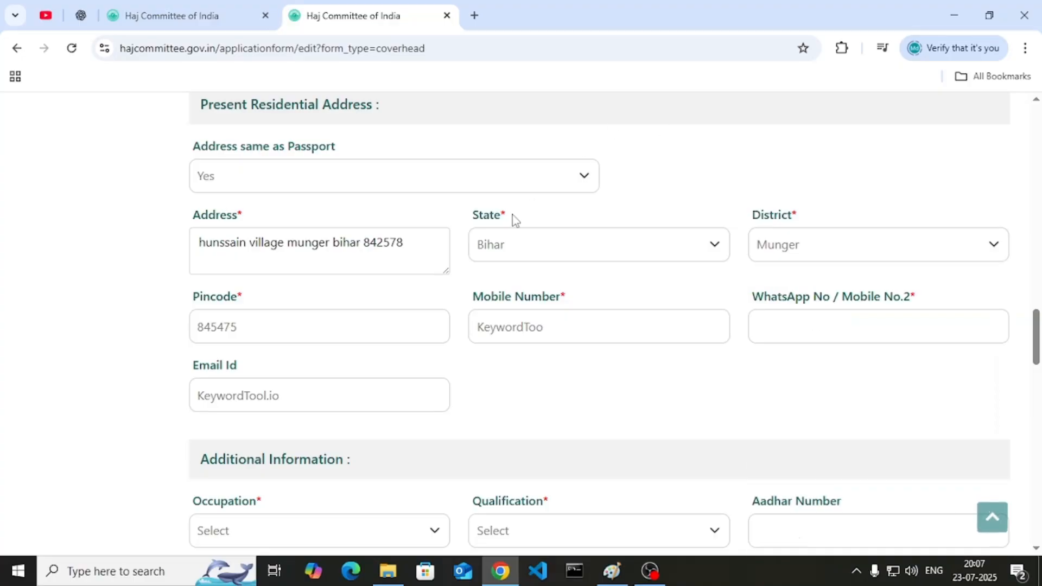
left_click(277, 332)
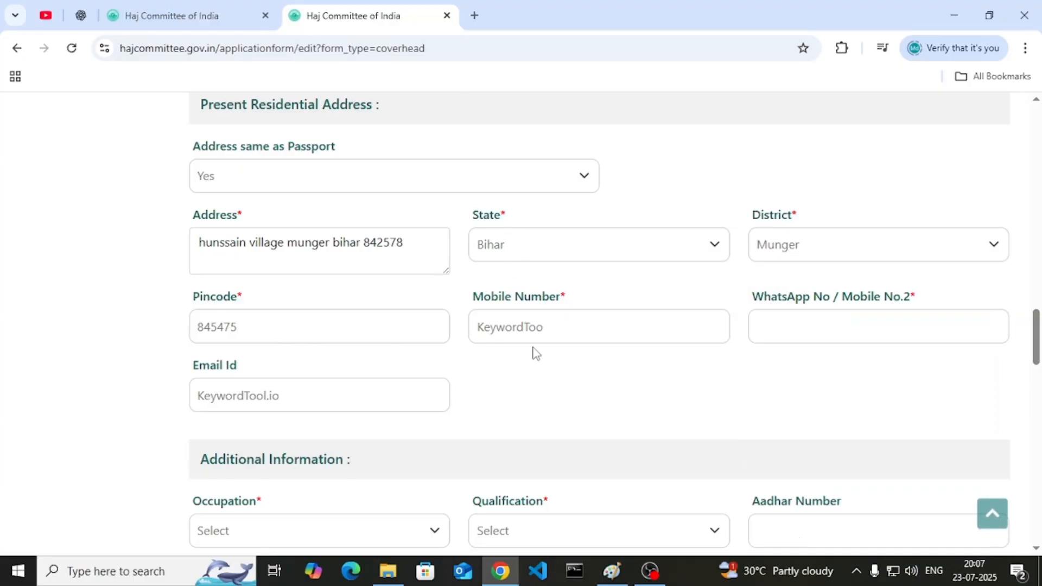
- Replace the mobile number and enter the WhatsApp number
double_click(528, 320)
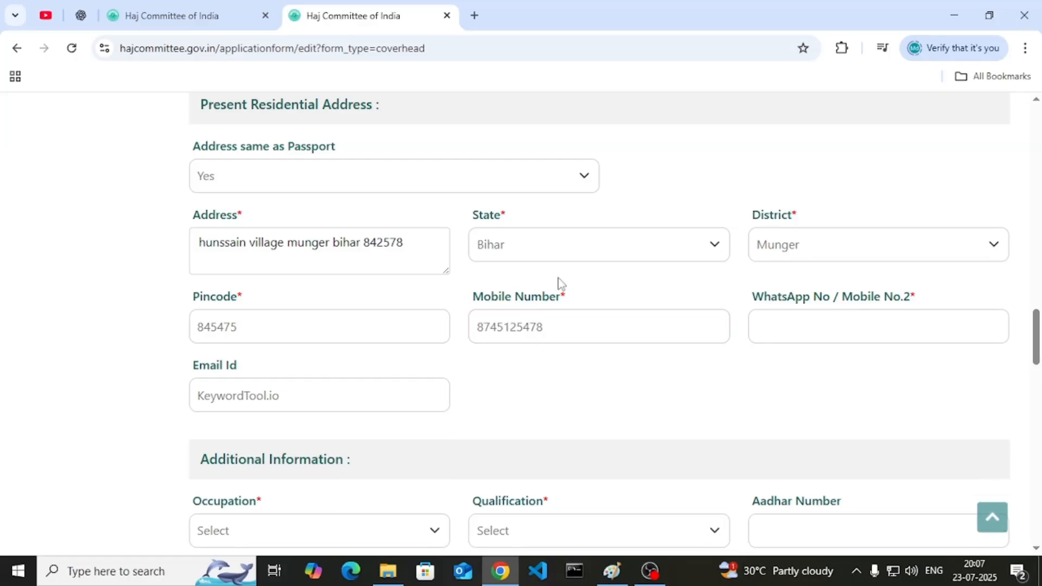
left_click(858, 310)
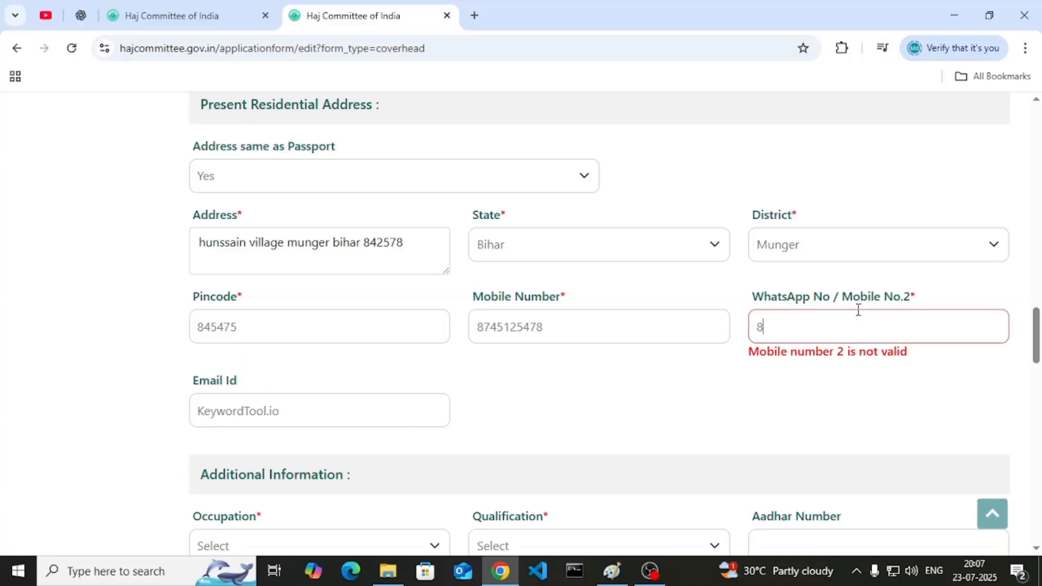
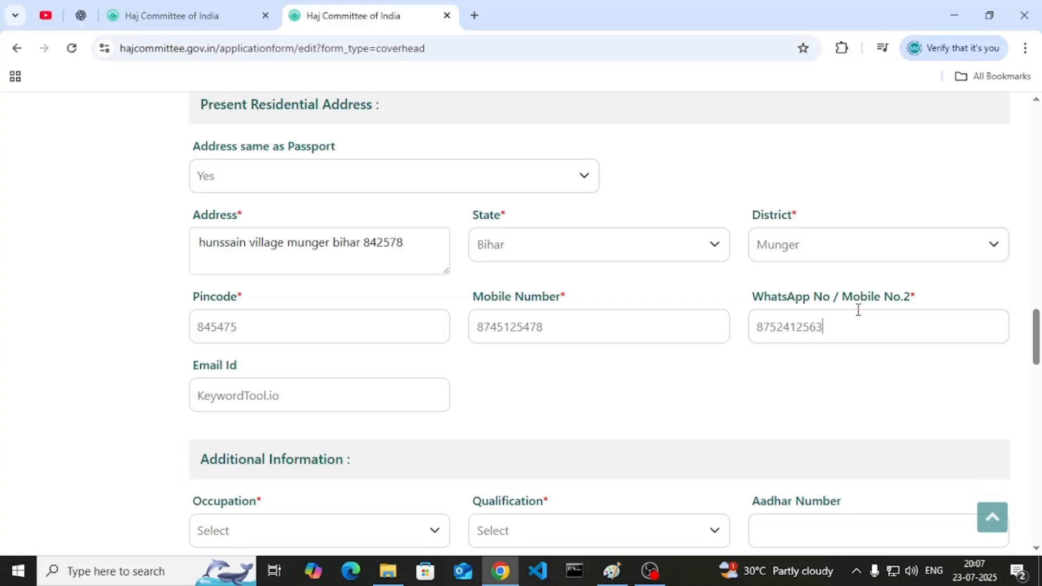
- Select the e-mail and WhatsApp values to check them
double_click(266, 395)
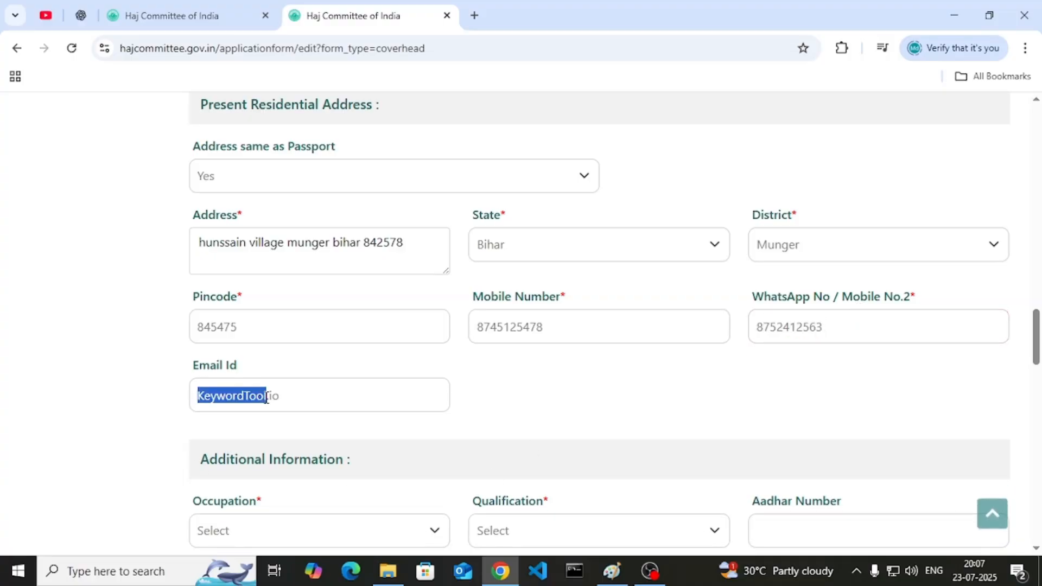
double_click(845, 321)
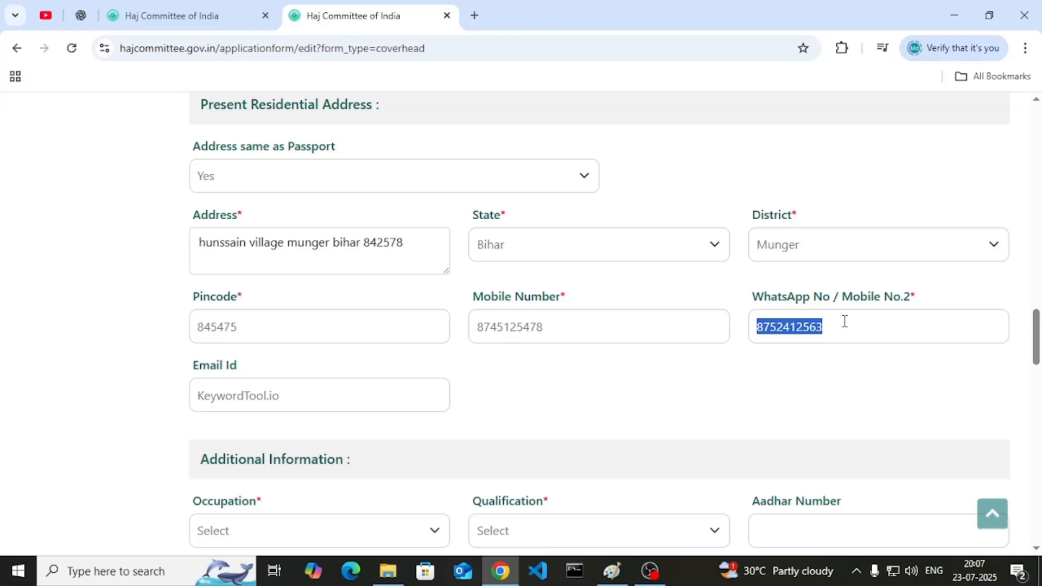
triple_click(244, 400)
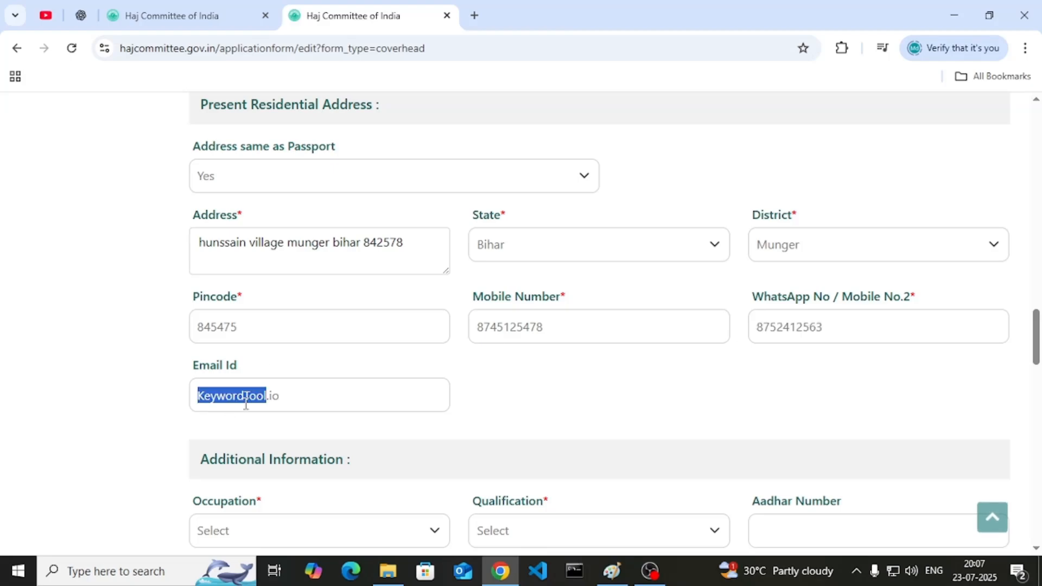
scroll(334, 382, "down", 3)
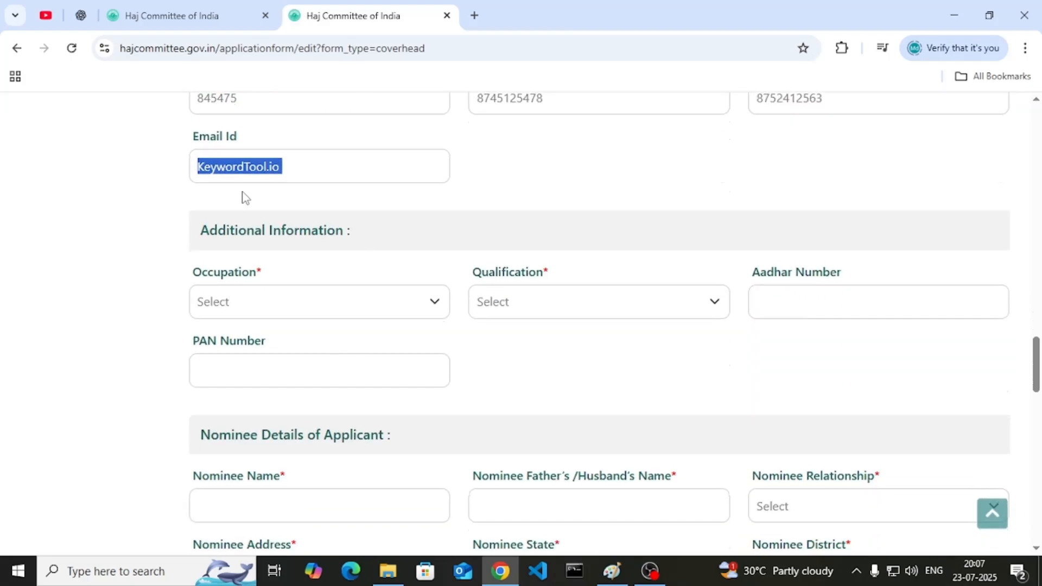
scroll(363, 211, "down", 3)
scroll(304, 182, "up", 1)
- Choose OTHER as Occupation and NIL as Qualification
left_click(295, 225)
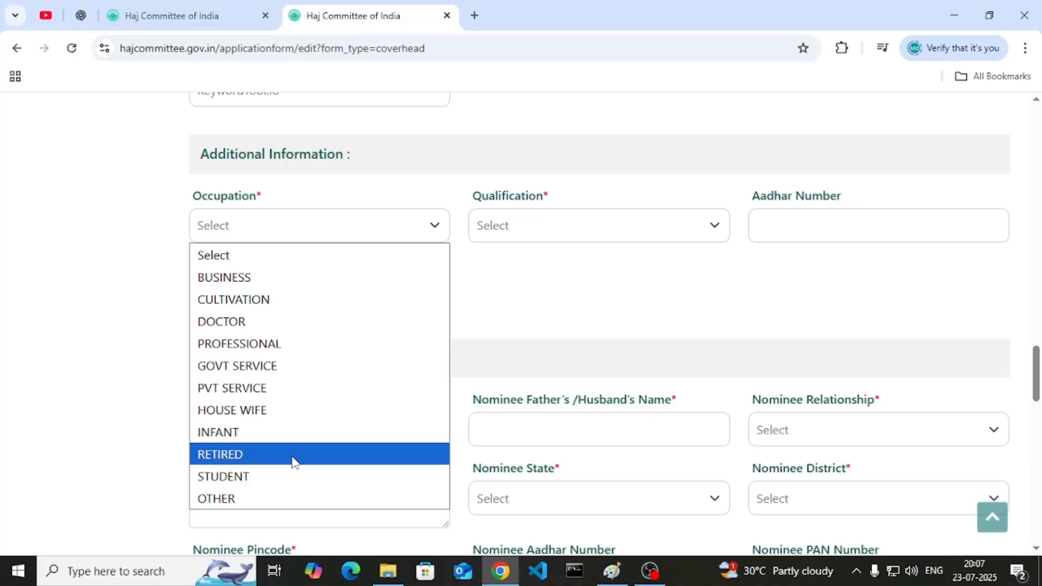
left_click(301, 499)
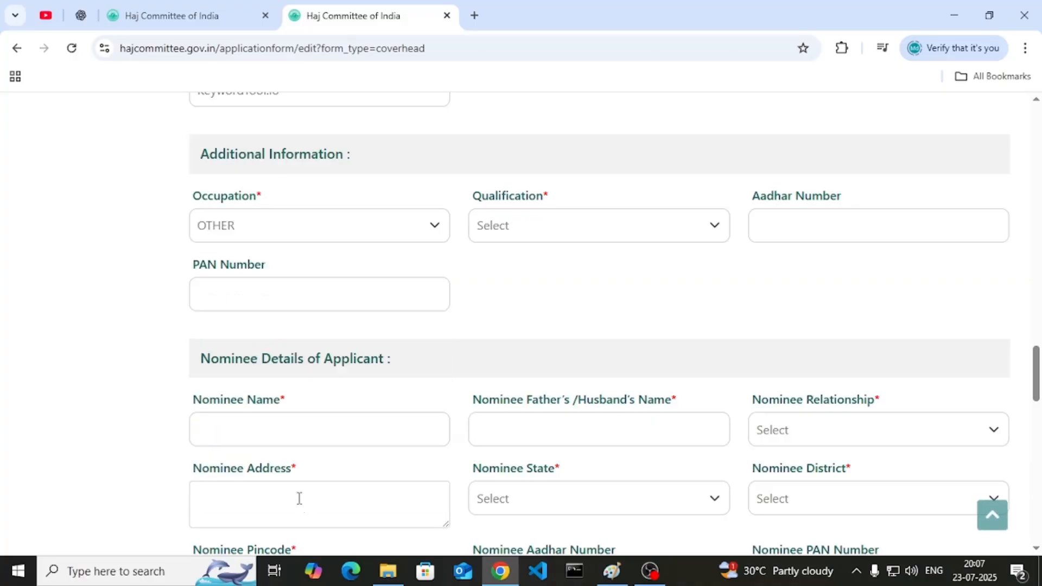
left_click(527, 233)
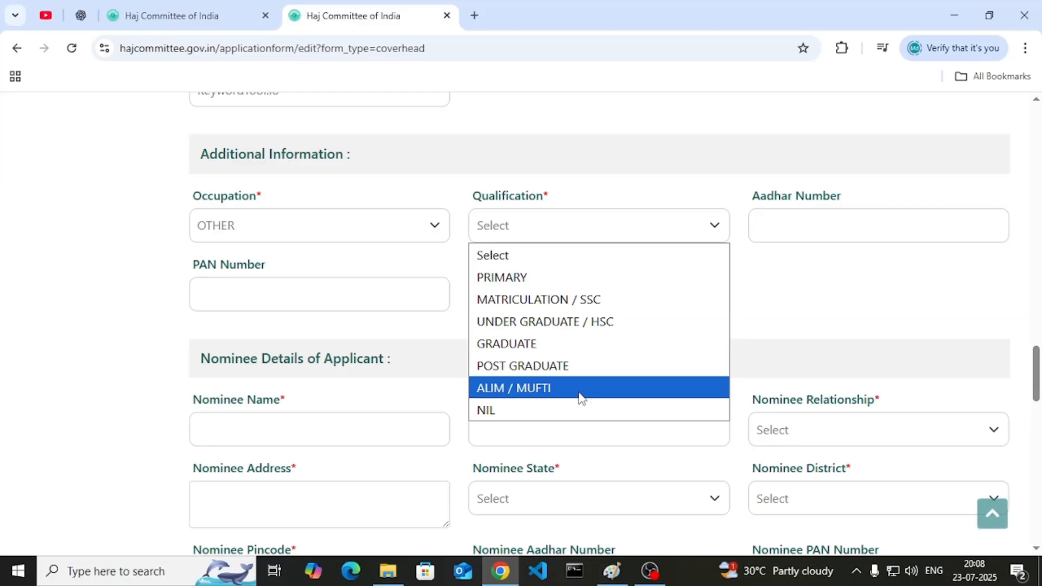
left_click(579, 411)
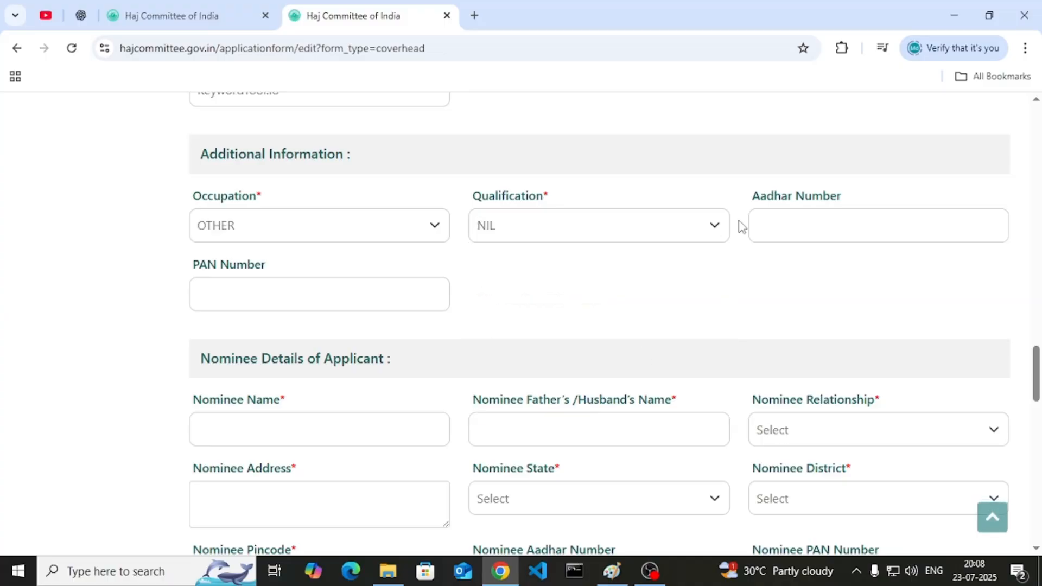
- Inspect the Aadhar number mask, leave Aadhar blank, and move to the PAN field
left_click(771, 234)
left_click_drag(771, 235, 826, 233)
left_click(827, 233)
double_click(827, 234)
triple_click(826, 236)
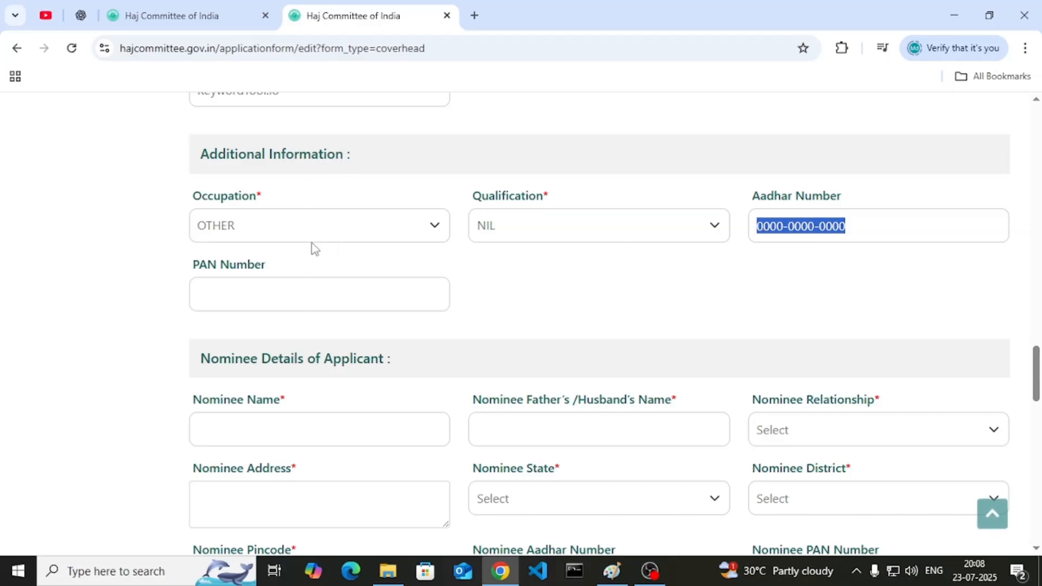
left_click(320, 292)
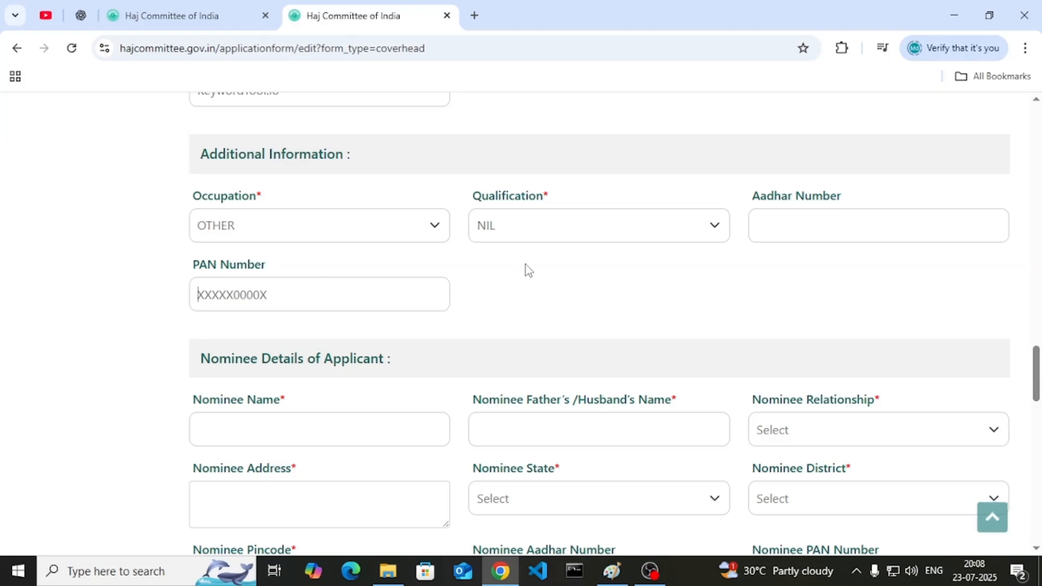
scroll(525, 264, "down", 3)
- Enter the nominee's name and father's name, and set the relationship to FATHER
left_click(287, 285)
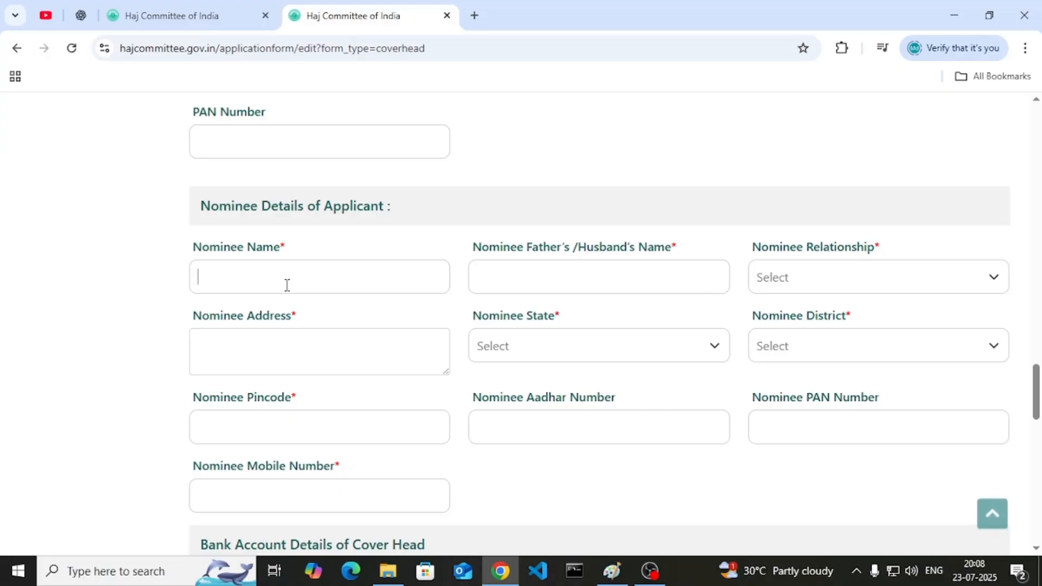
type("arman")
left_click(543, 264)
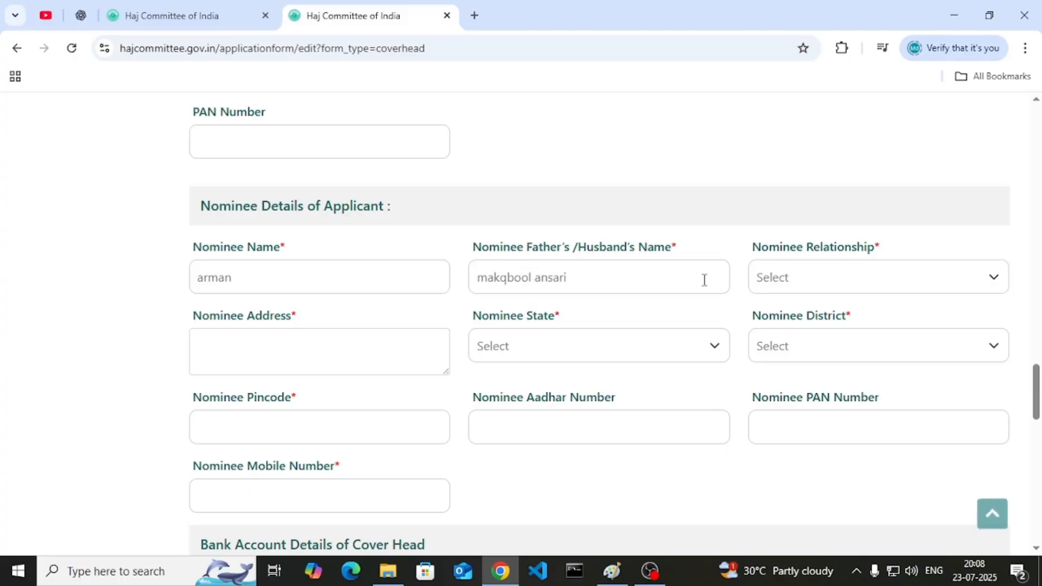
left_click(776, 286)
scroll(798, 342, "down", 3)
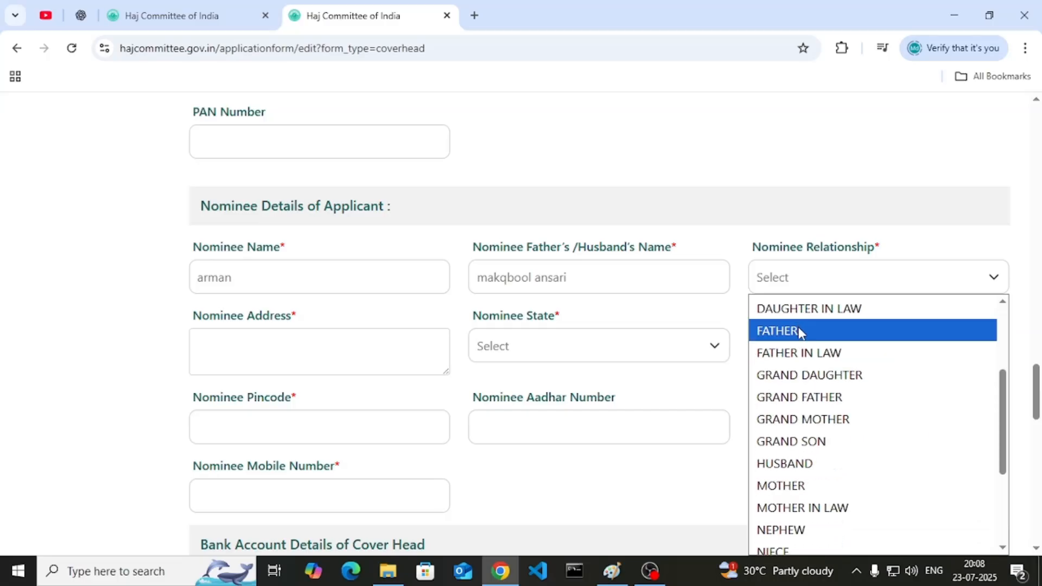
scroll(801, 347, "down", 3)
scroll(800, 350, "up", 3)
left_click(794, 337)
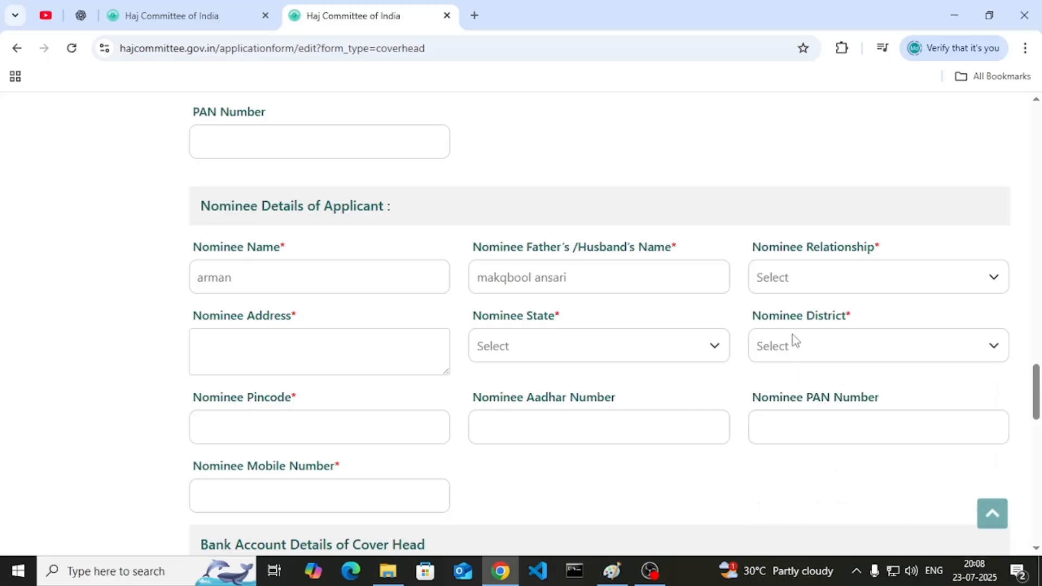
scroll(380, 304, "down", 1)
- Check the district in the nominee's address, then choose Nominee State Bihar and District Munger
left_click(272, 268)
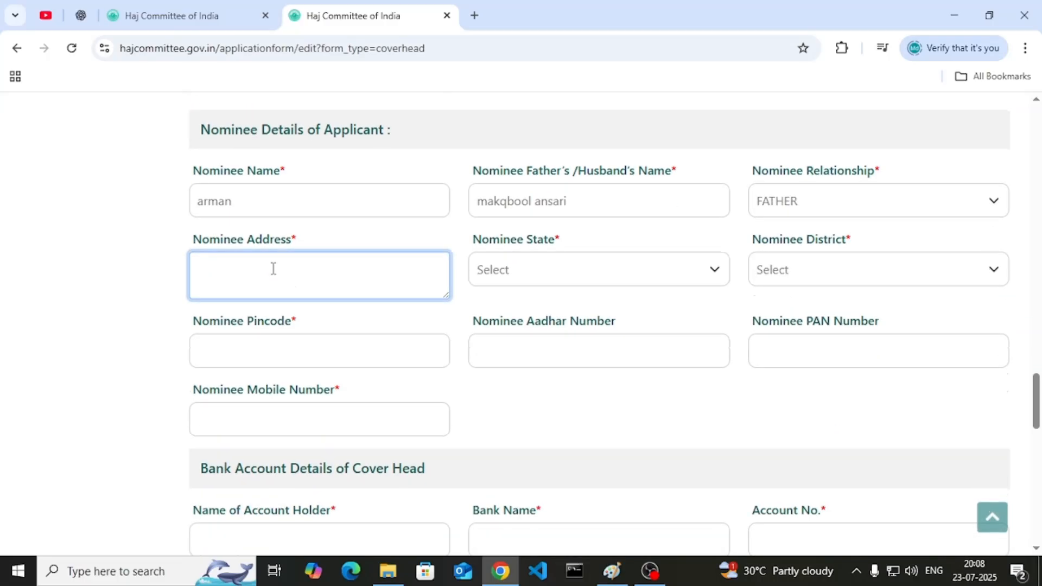
scroll(274, 265, "up", 8)
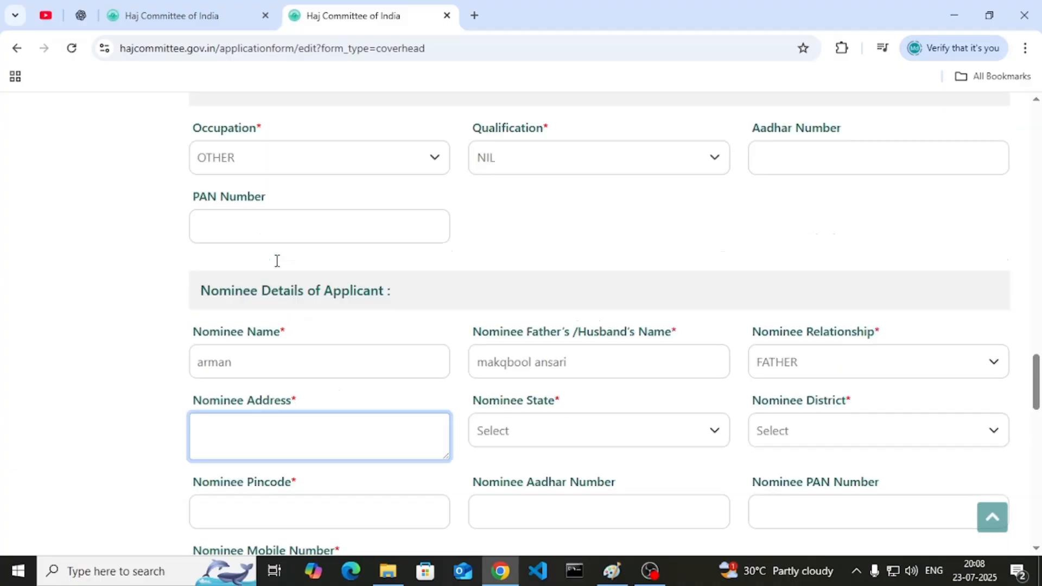
double_click(296, 318)
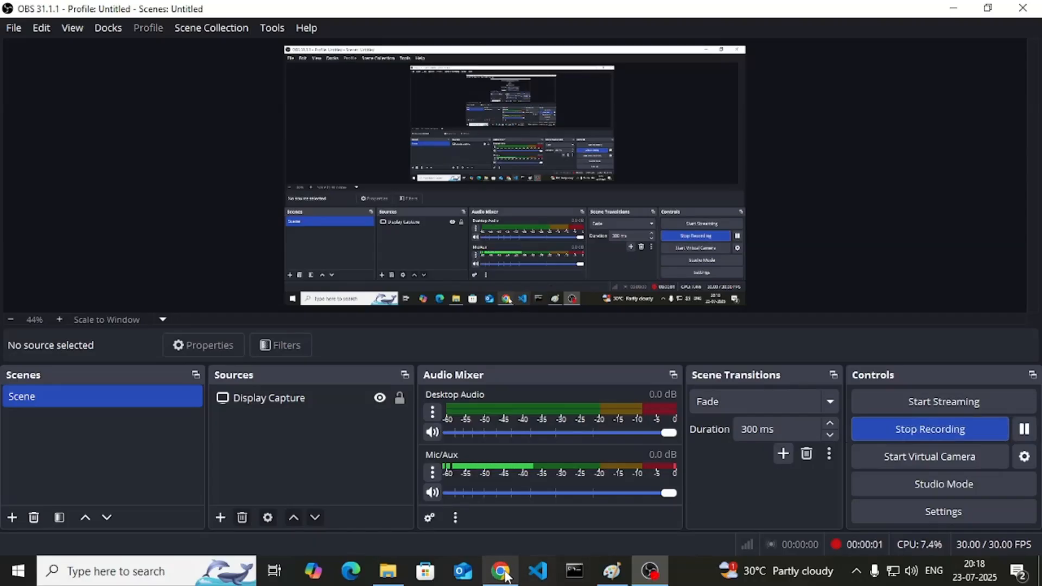
left_click(502, 573)
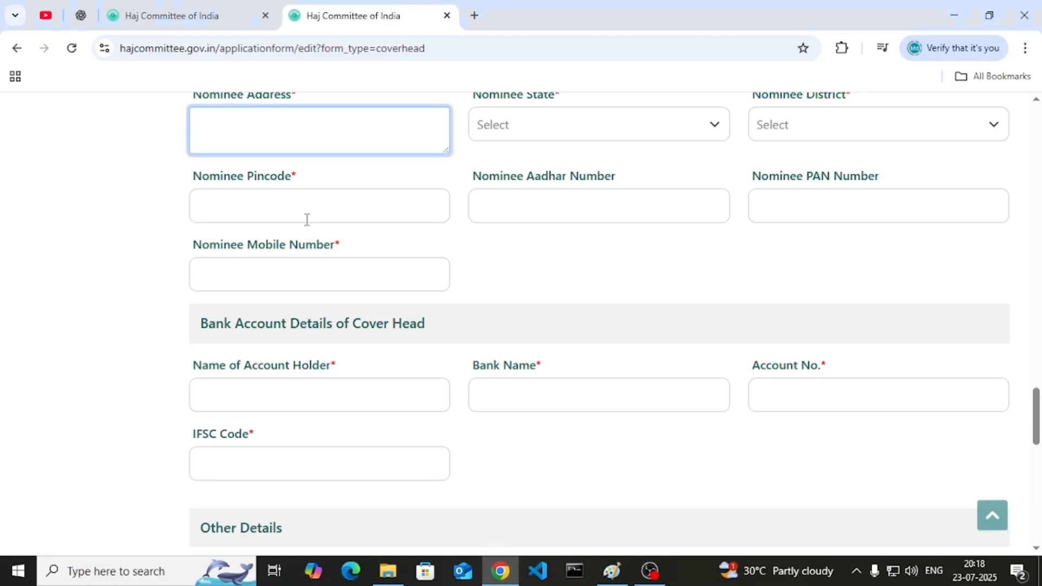
left_click(497, 125)
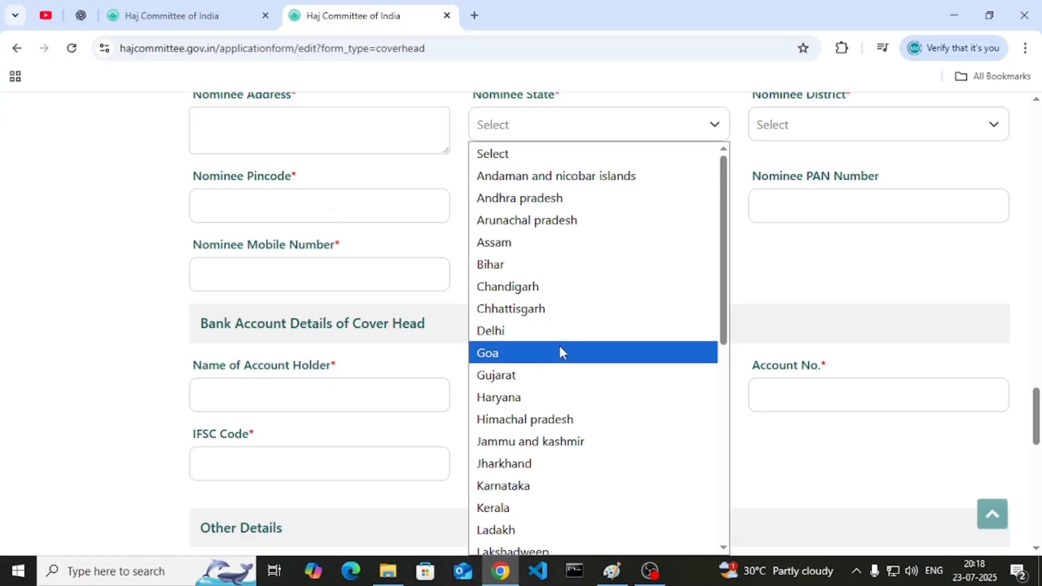
key("b")
key("Return")
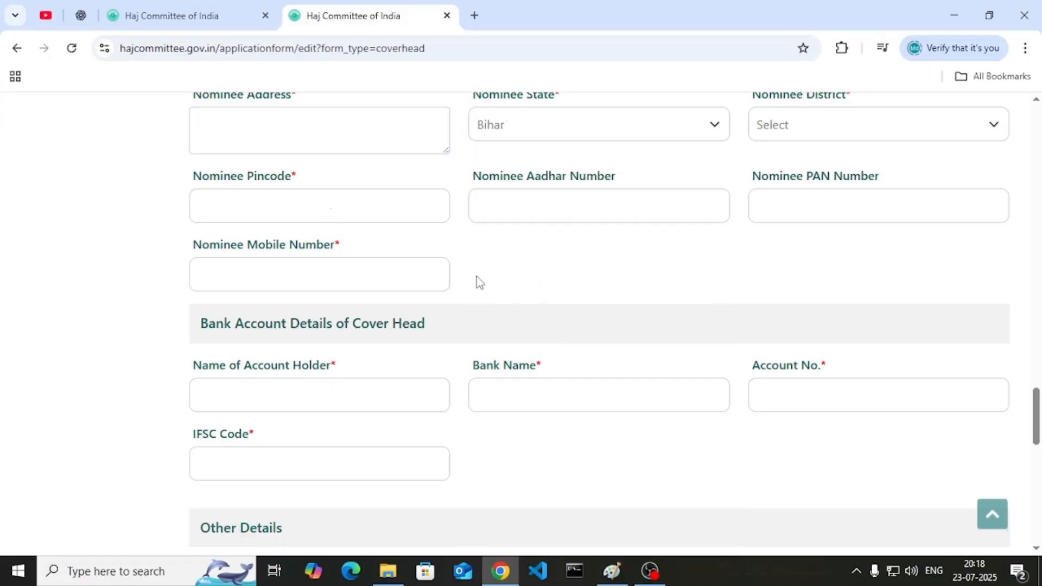
left_click(814, 134)
key("m")
key("u")
key("Return")
- Fill in the nominee's pincode and mobile number
scroll(733, 169, "up", 1)
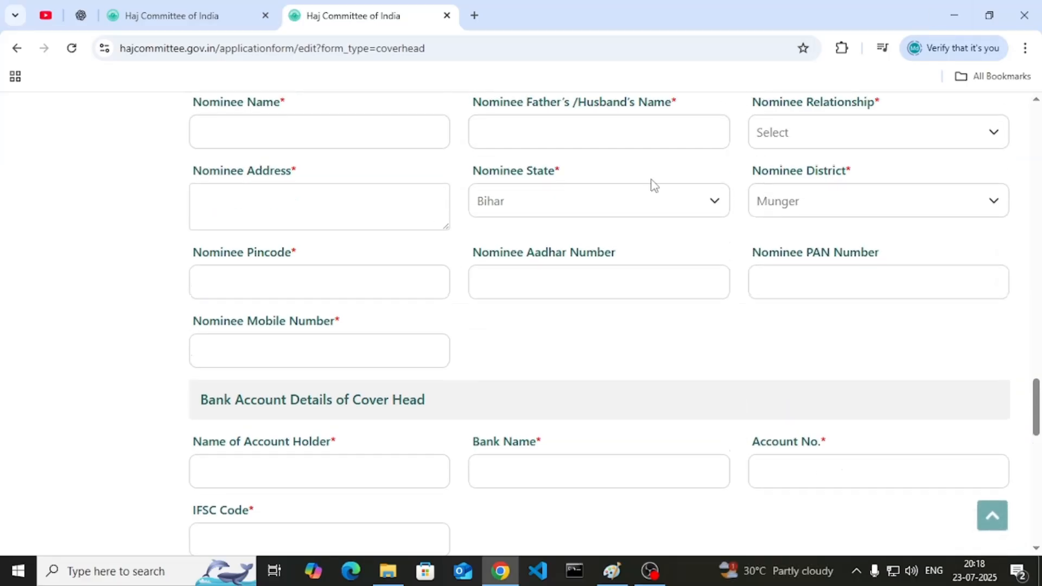
scroll(324, 191, "down", 1)
left_click(276, 208)
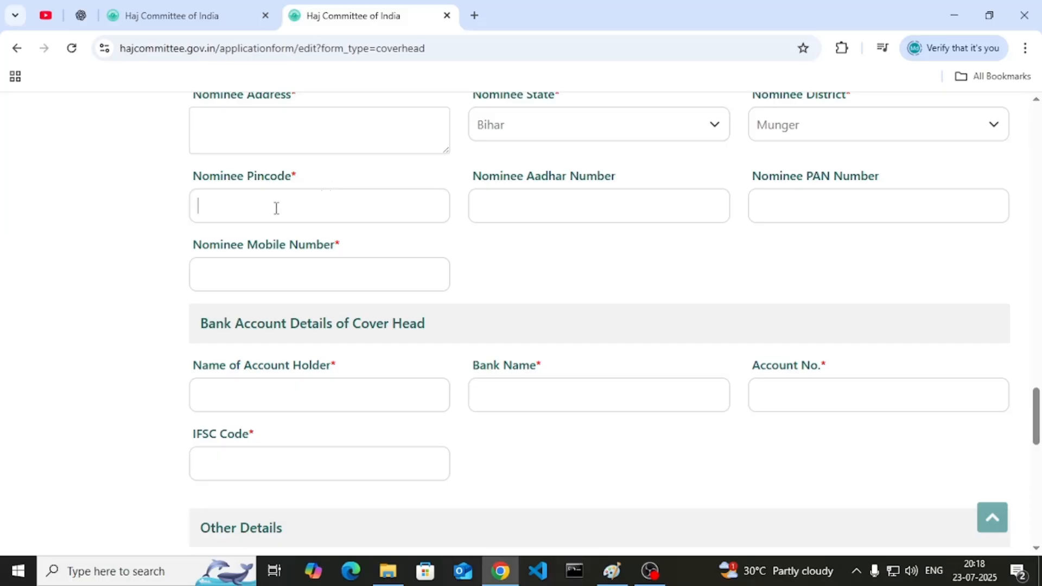
type("847585")
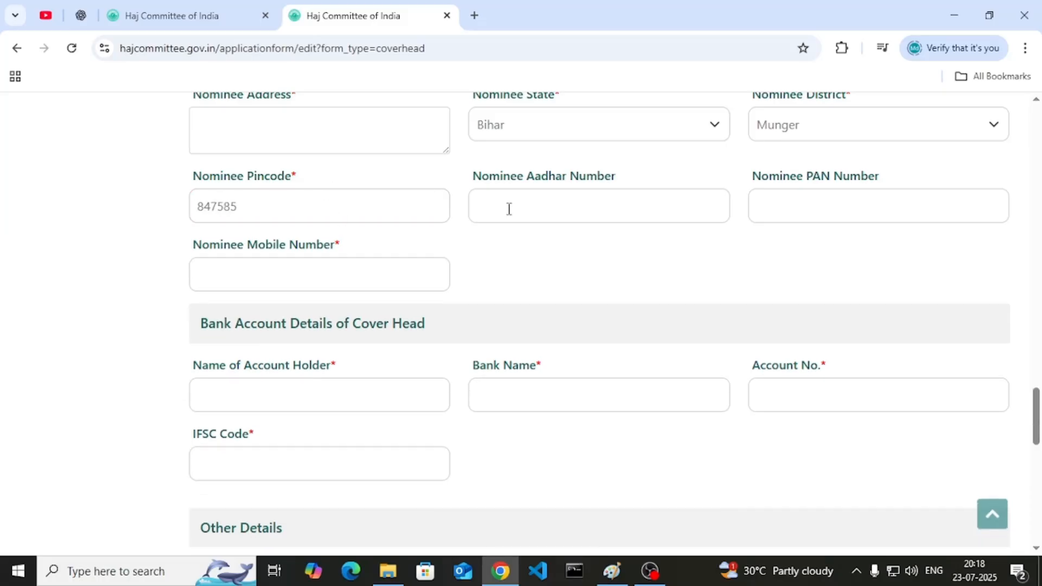
left_click(582, 206)
left_click(816, 214)
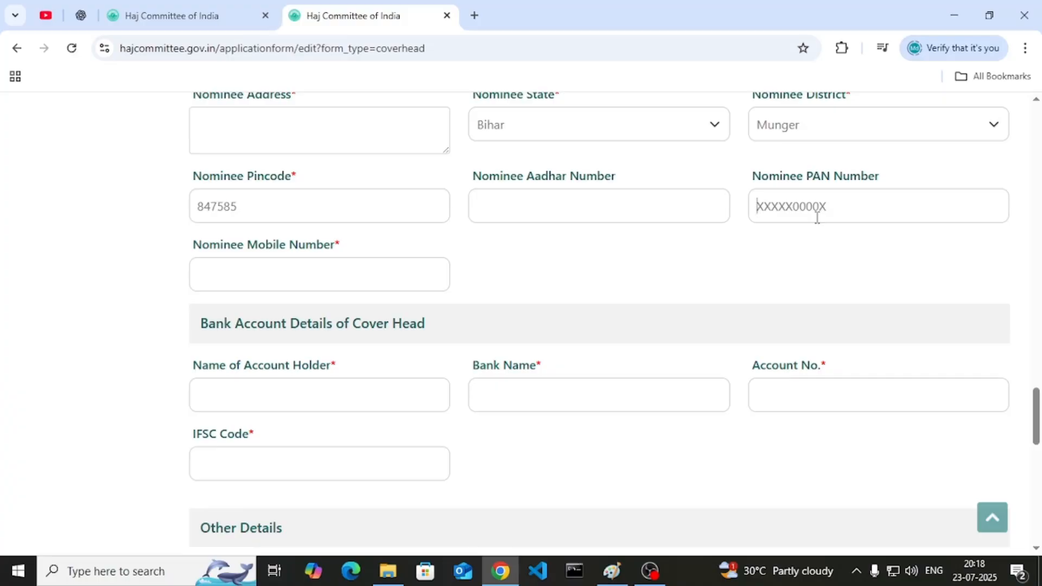
left_click(272, 282)
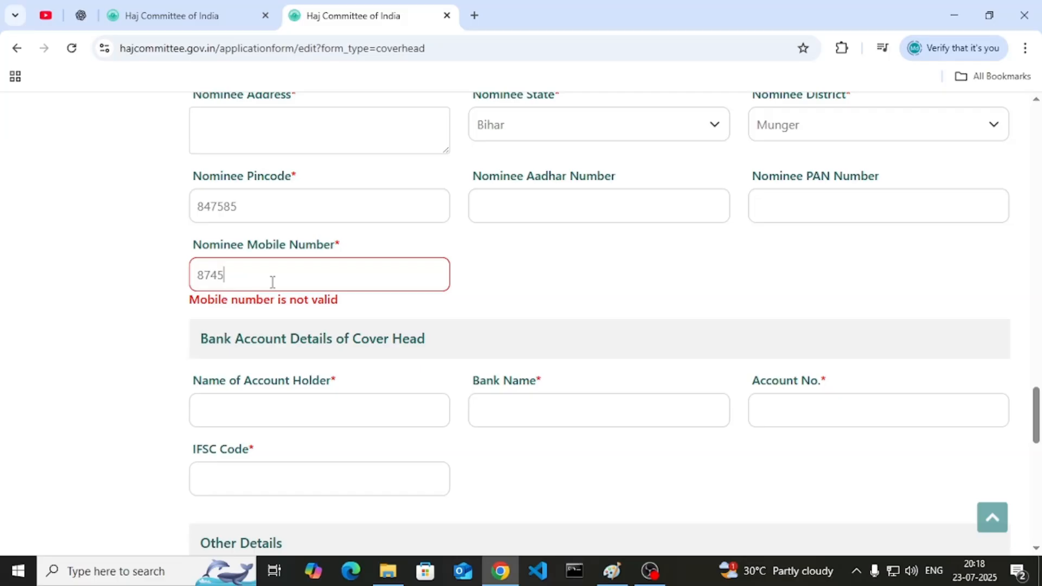
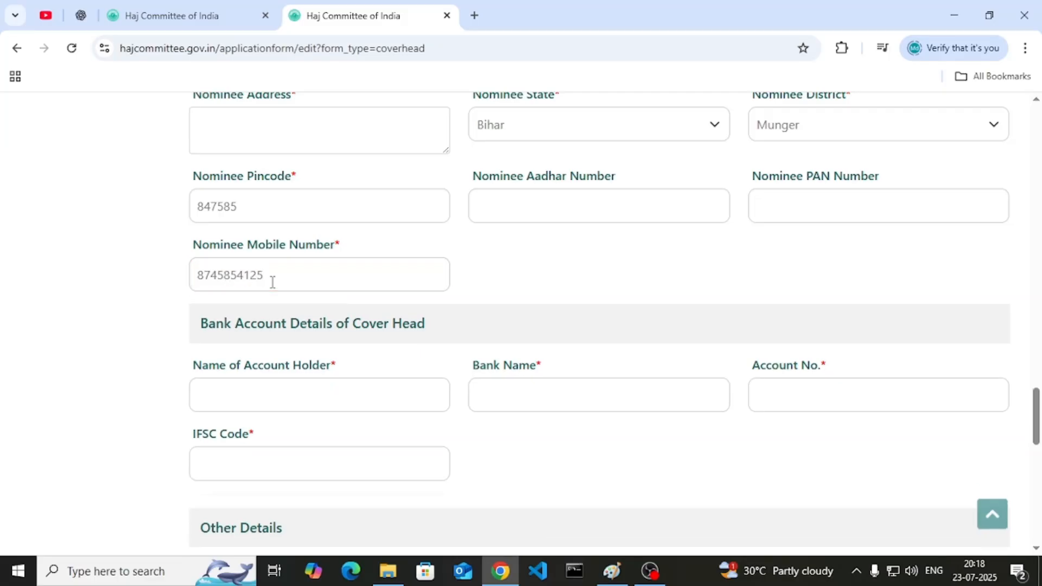
scroll(272, 282, "down", 3)
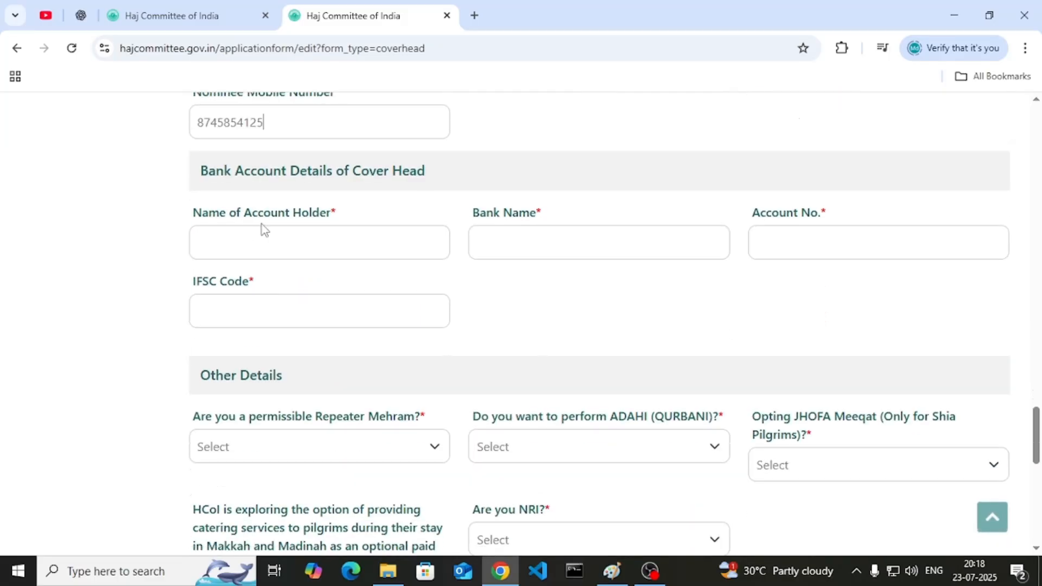
- Enter the account holder's name and the bank name STATE BANK OF INDIA
left_click(281, 242)
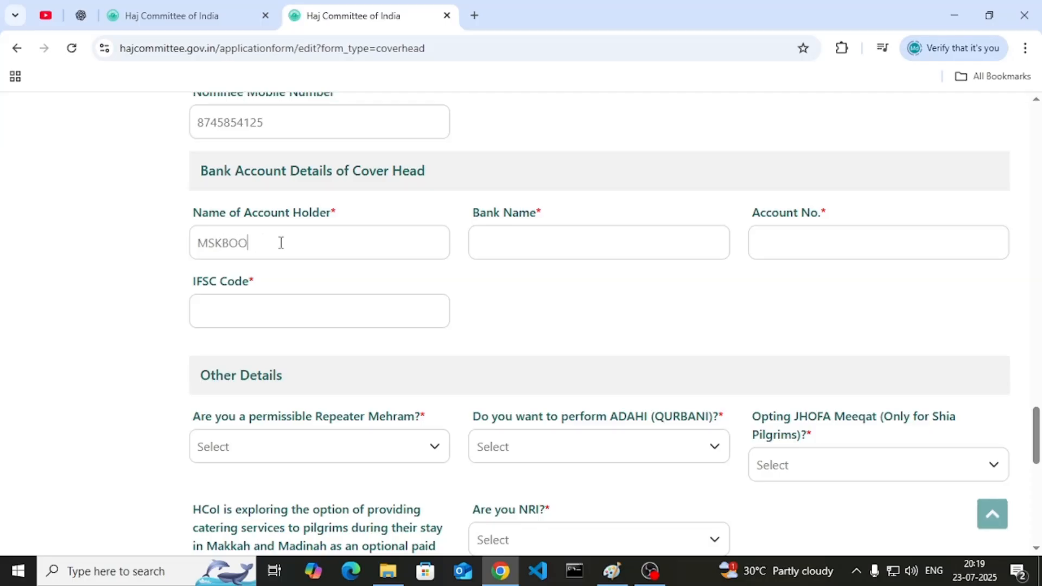
key("Tab")
type("STATE")
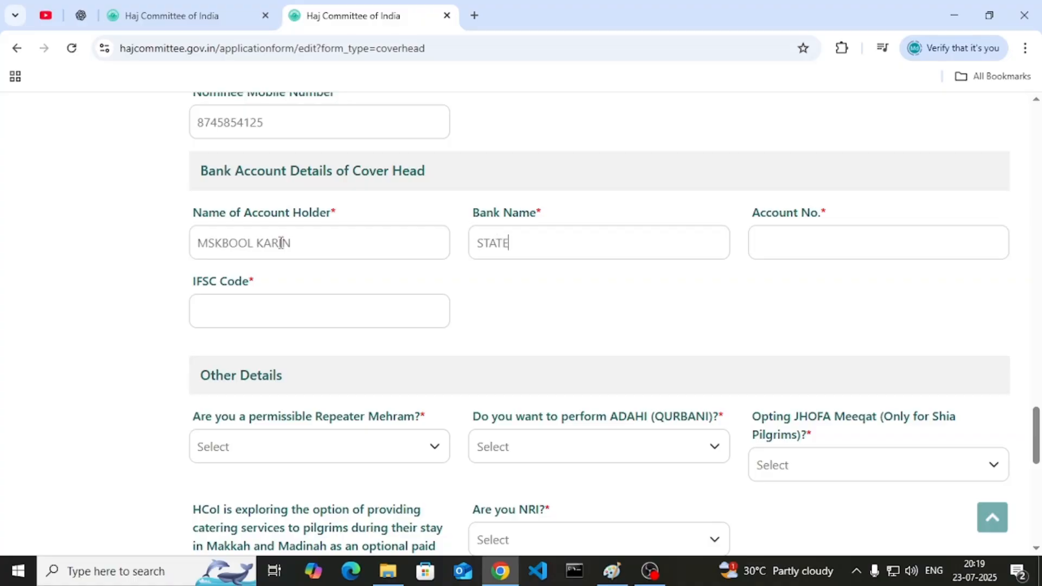
type(" BANK OF INDIA")
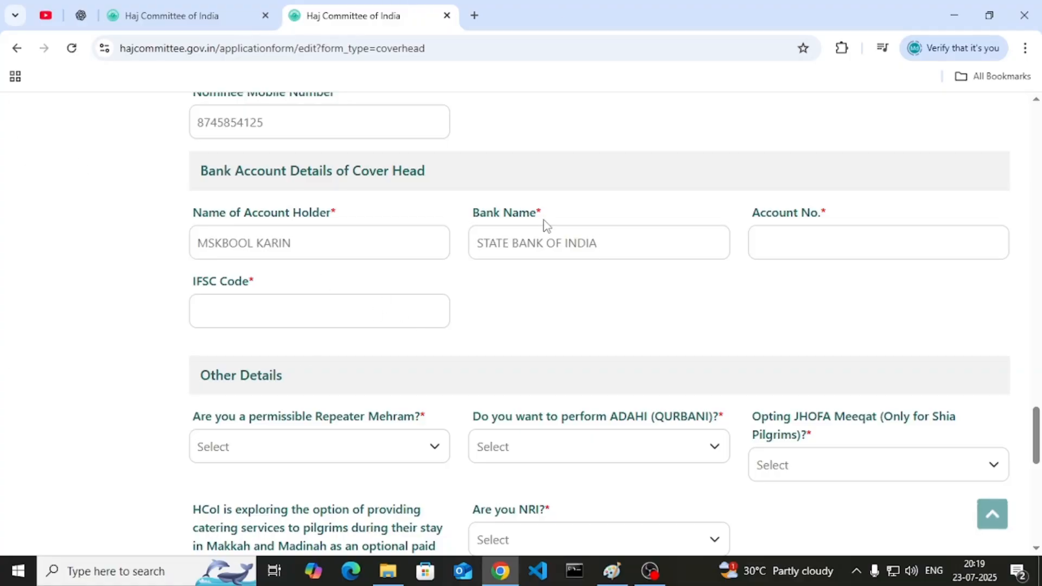
- Fill in the bank account number and the IFSC code
left_click(791, 251)
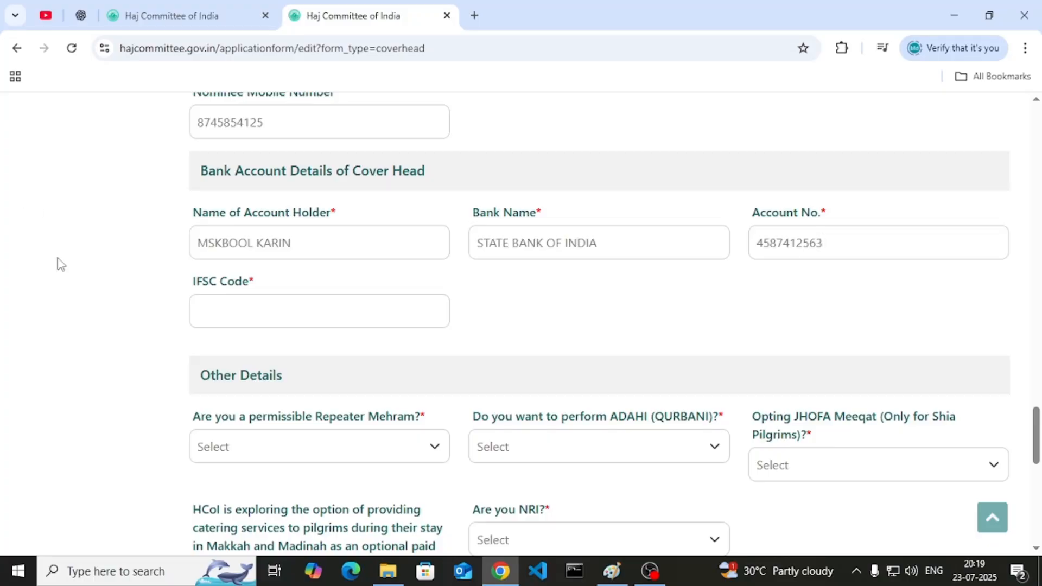
left_click(261, 321)
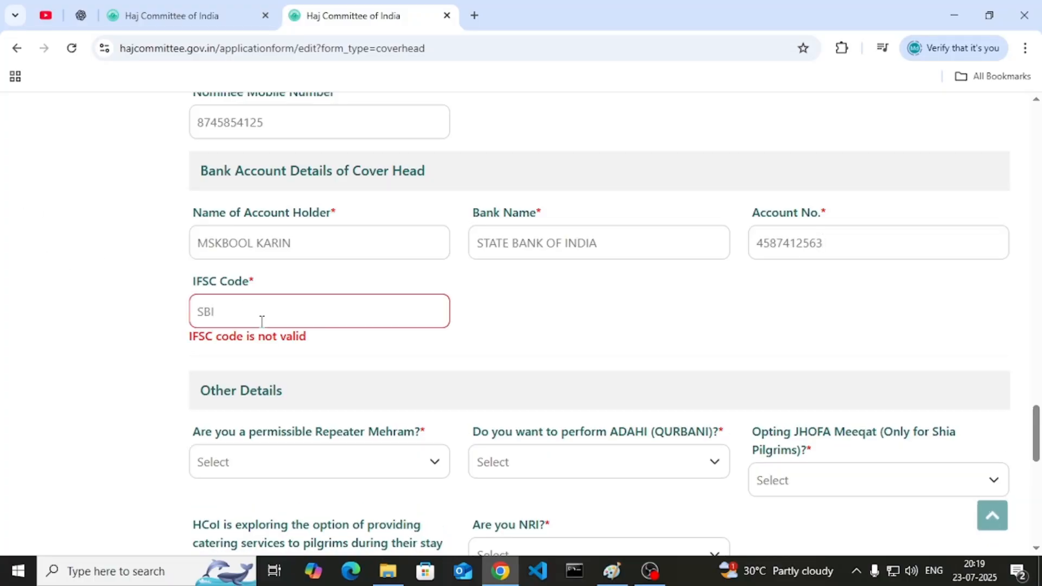
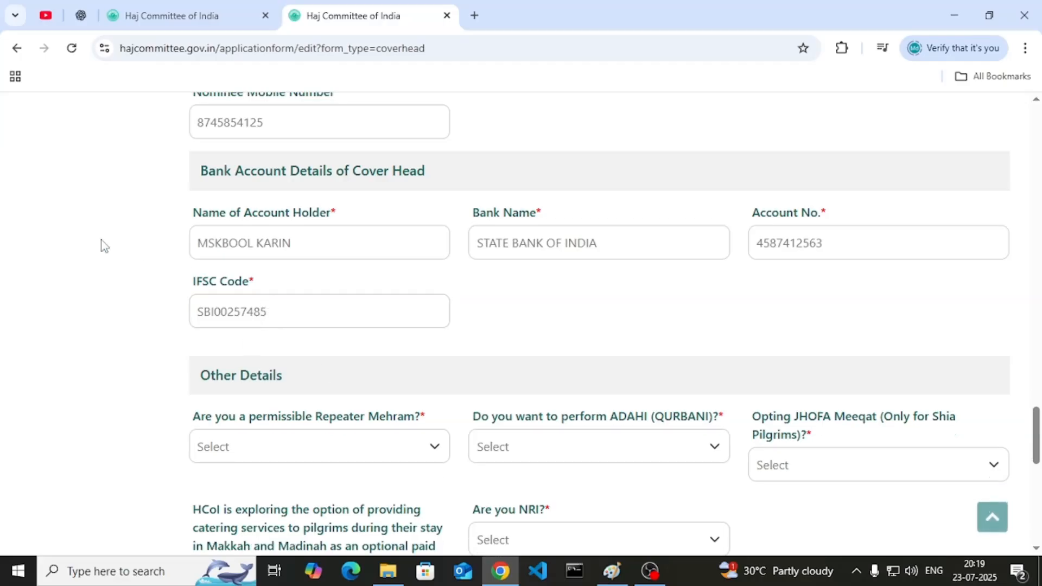
scroll(171, 365, "down", 1)
scroll(172, 367, "down", 1)
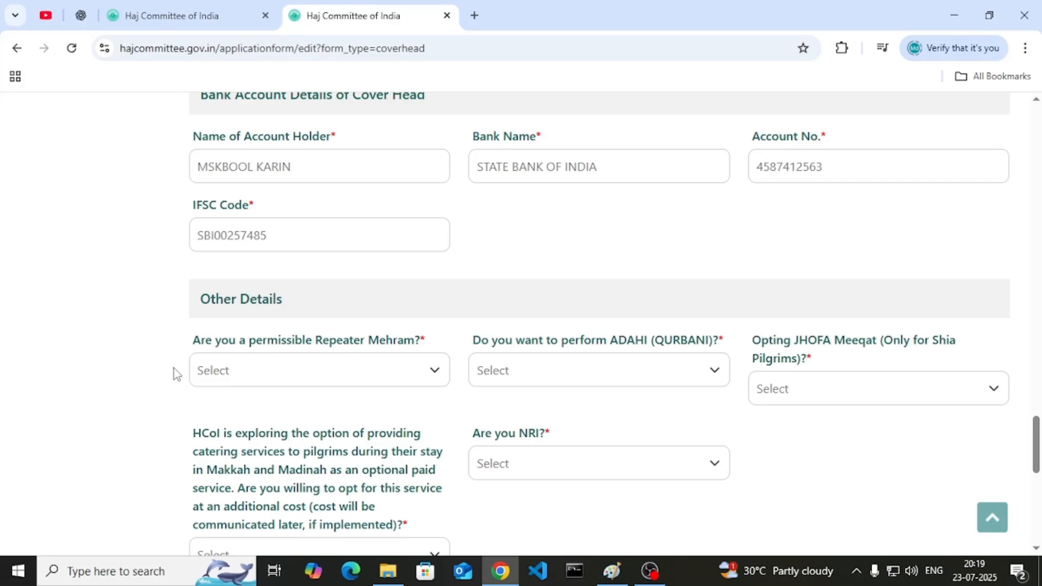
- Answer No to Repeater Mehram, ADAHI (QURBANI), JHOFA Meeqat and Are you NRI?
scroll(286, 415, "down", 1)
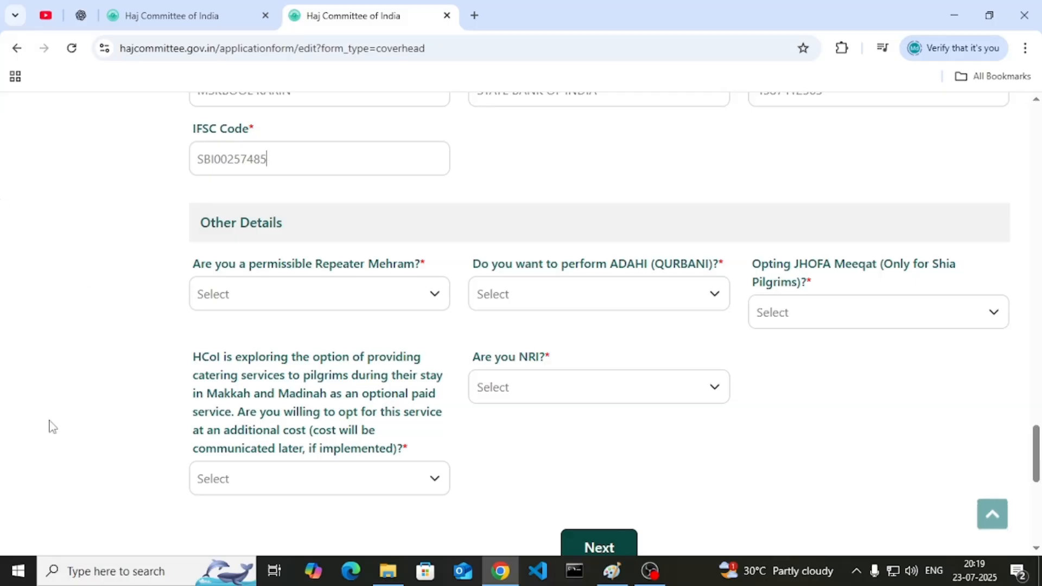
left_click(282, 286)
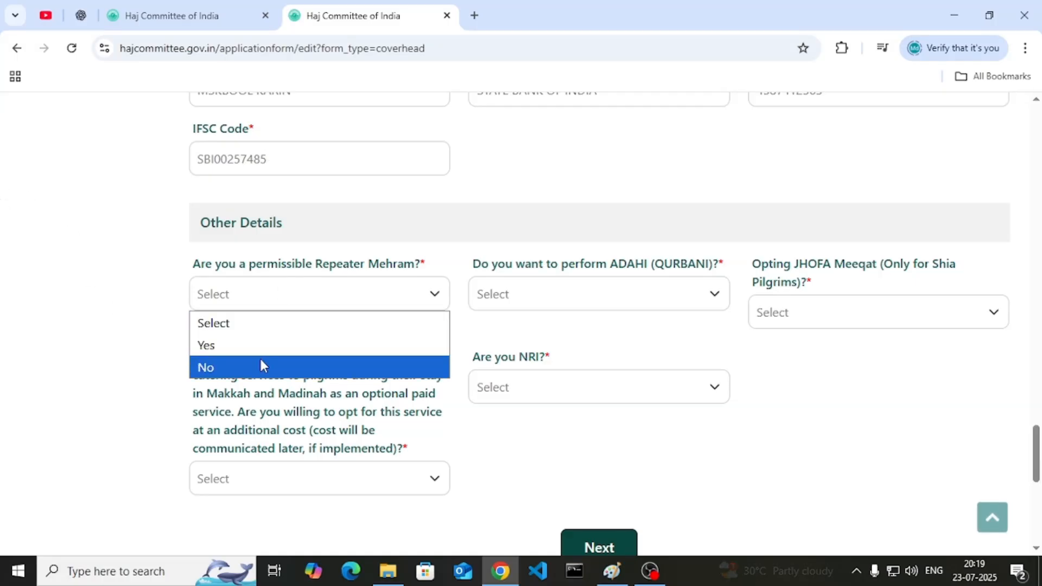
left_click(261, 365)
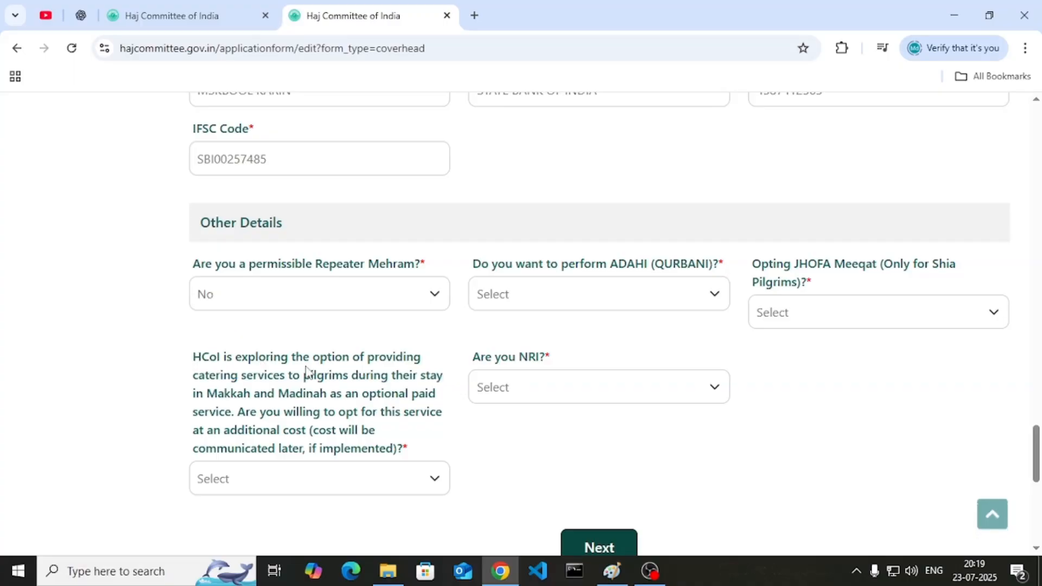
left_click(534, 304)
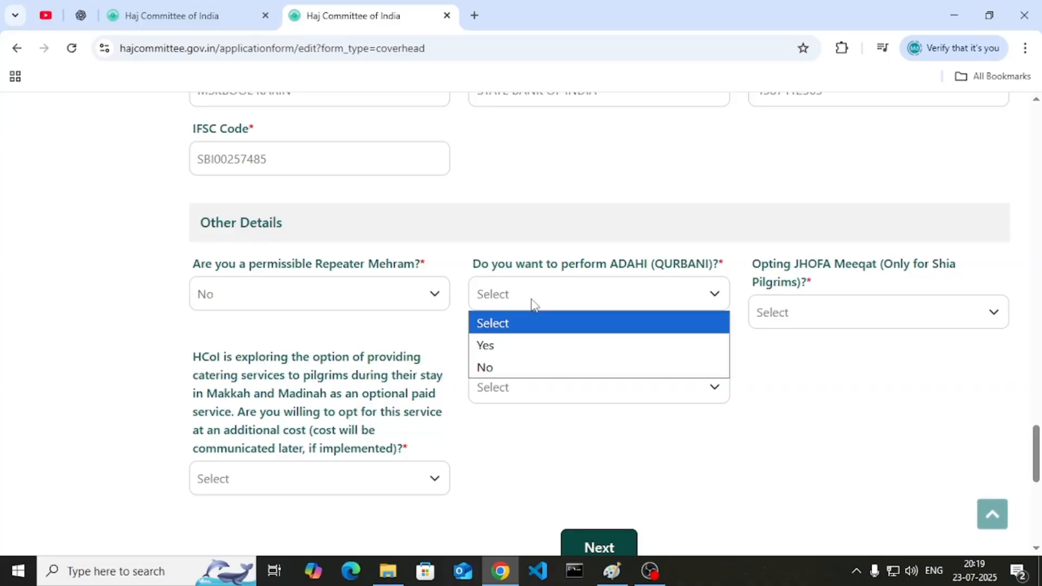
left_click(500, 367)
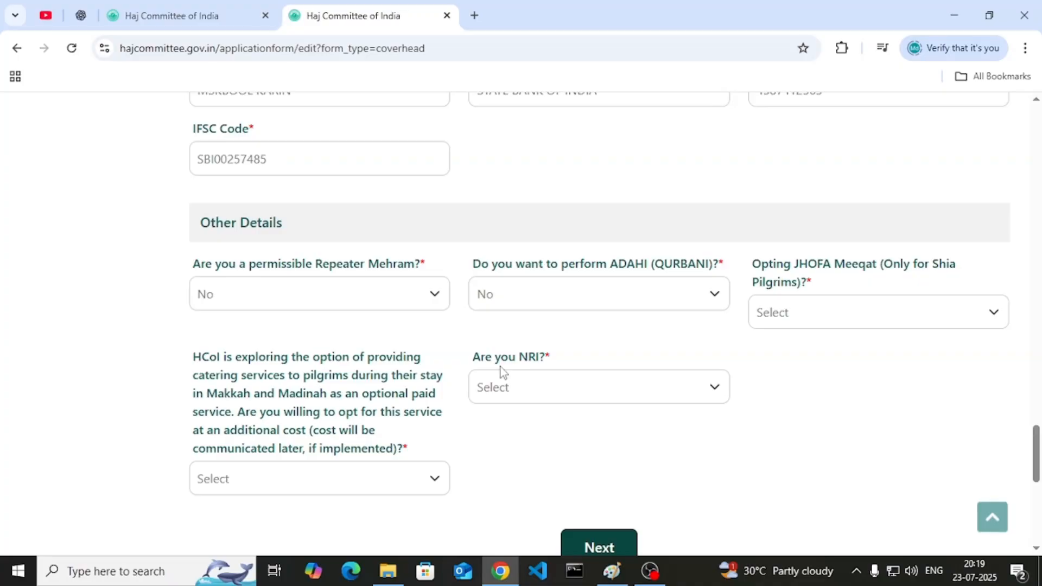
left_click(816, 311)
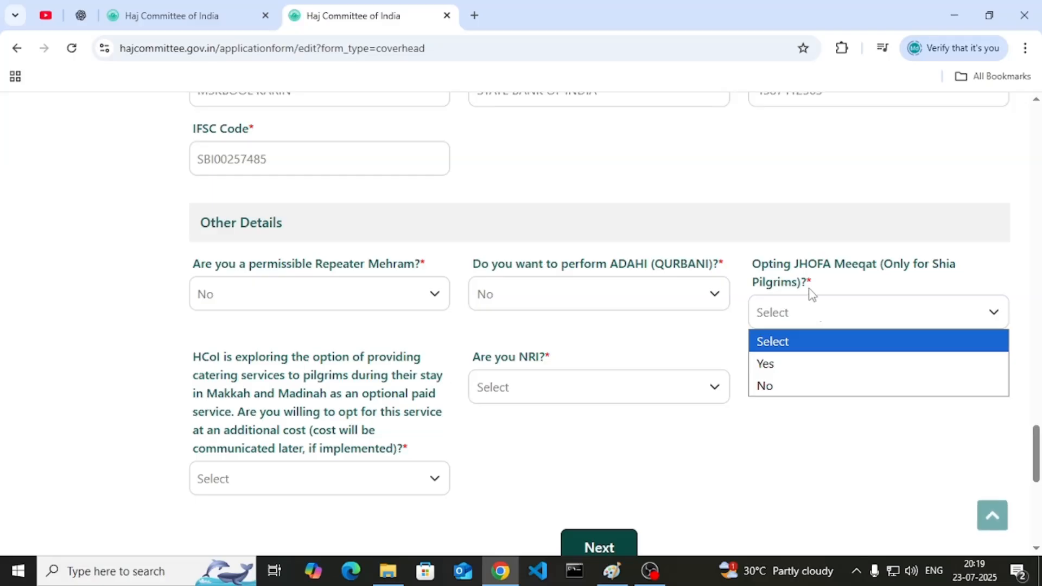
left_click(802, 386)
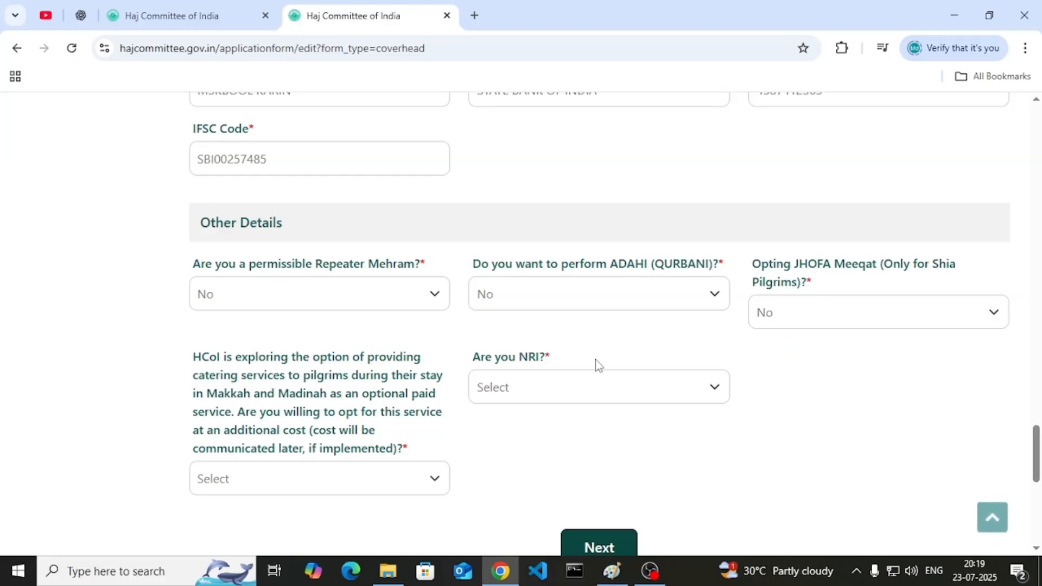
left_click(529, 401)
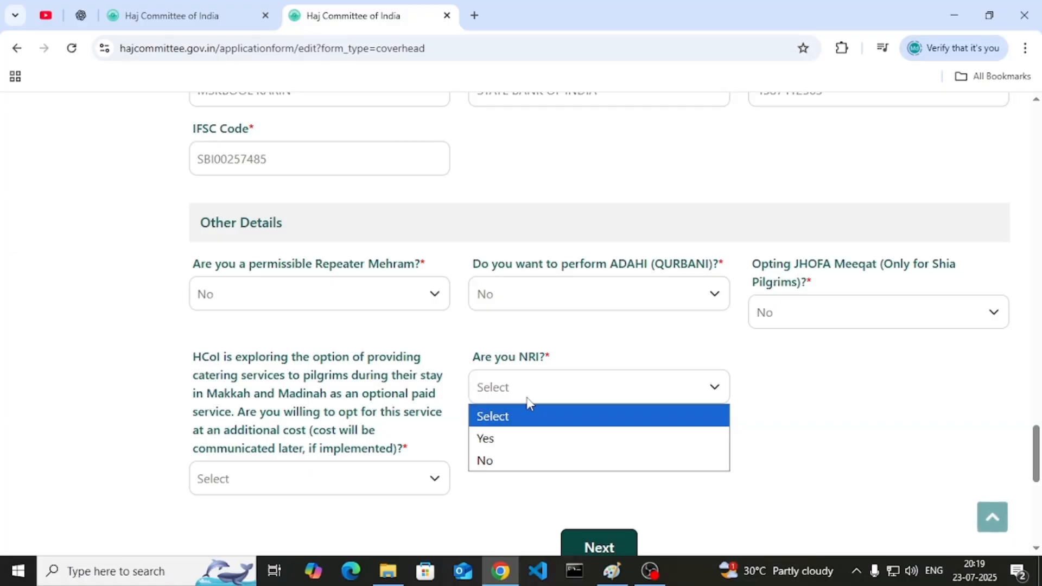
left_click(514, 458)
- Answer No to the catering service question
left_click_drag(282, 386, 291, 378)
double_click(294, 379)
left_click(128, 377)
scroll(128, 377, "down", 1)
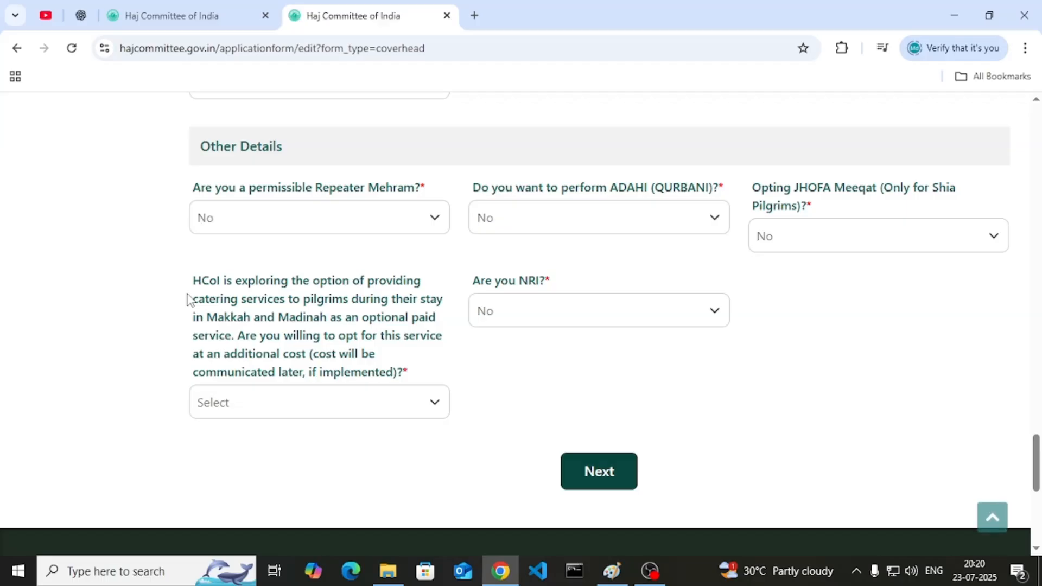
left_click(243, 406)
left_click(224, 476)
- Save the cover head details with Next and open the Co-Pilgrim 1 form
left_click(591, 477)
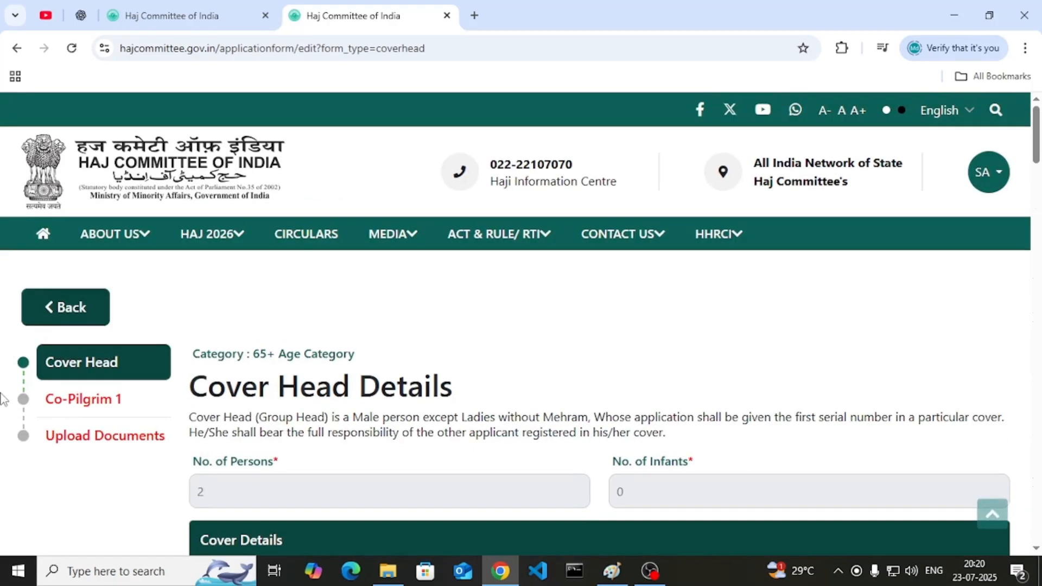
left_click(68, 401)
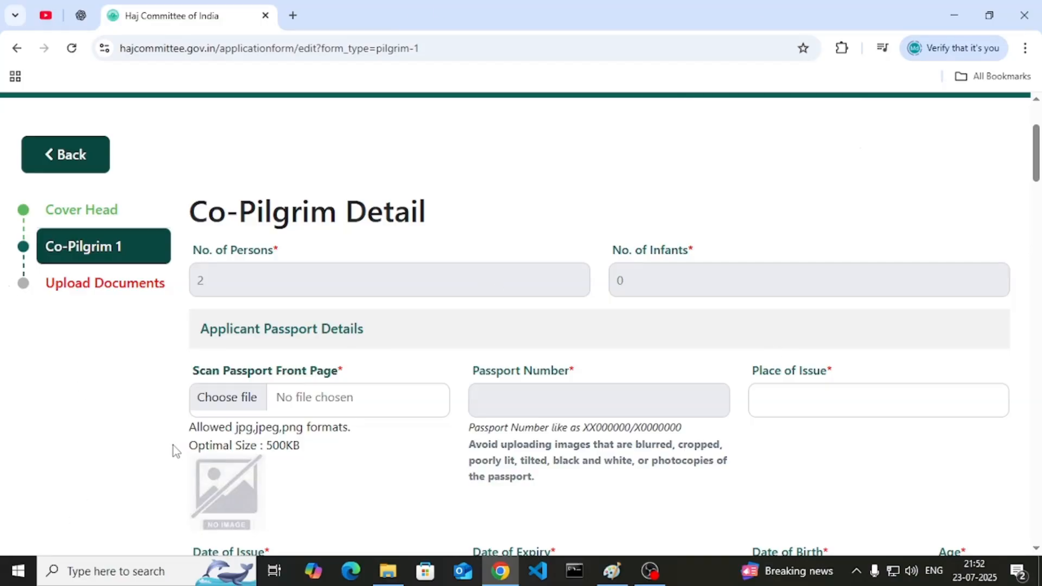
scroll(195, 382, "down", 2)
- Dismiss the passport scan file picker and enter PATNA as Place of Issue
left_click(215, 256)
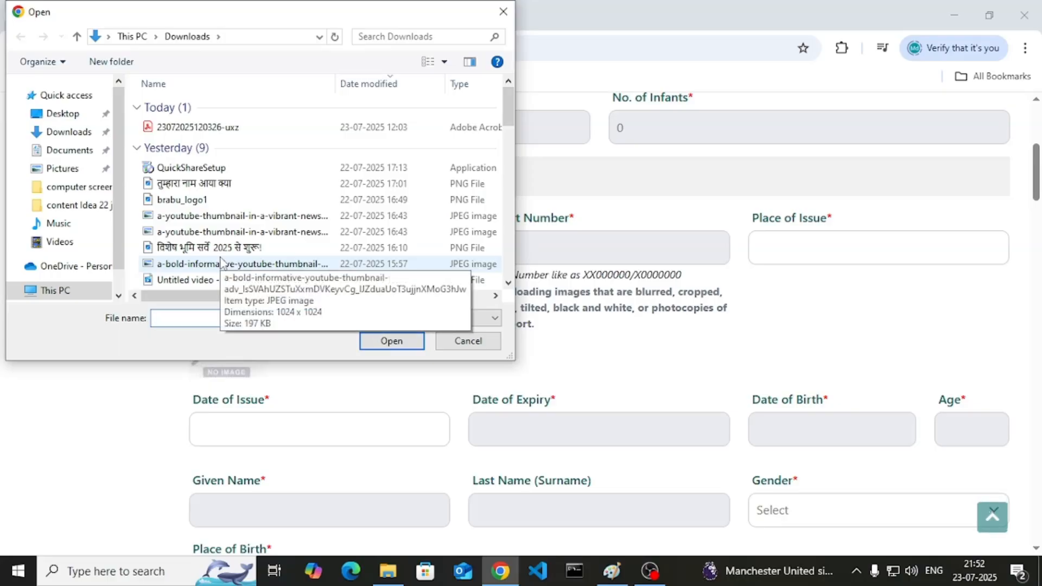
left_click(466, 342)
triple_click(277, 293)
left_click(308, 320)
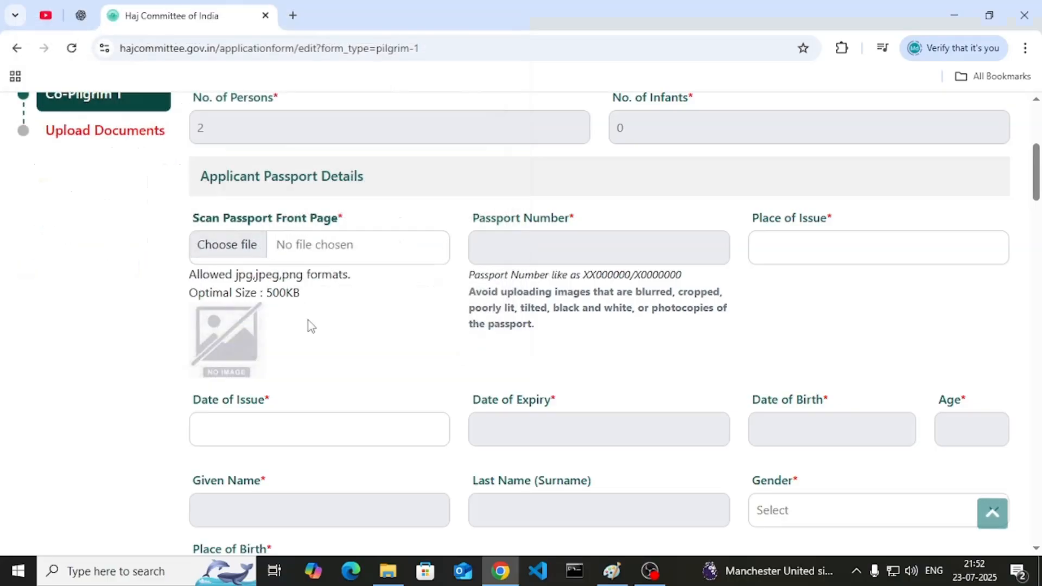
left_click(822, 242)
type("PATNA")
- Set the passport Date of Issue to 4 March 2025 and gender to Female
scroll(350, 223, "down", 1)
left_click(439, 341)
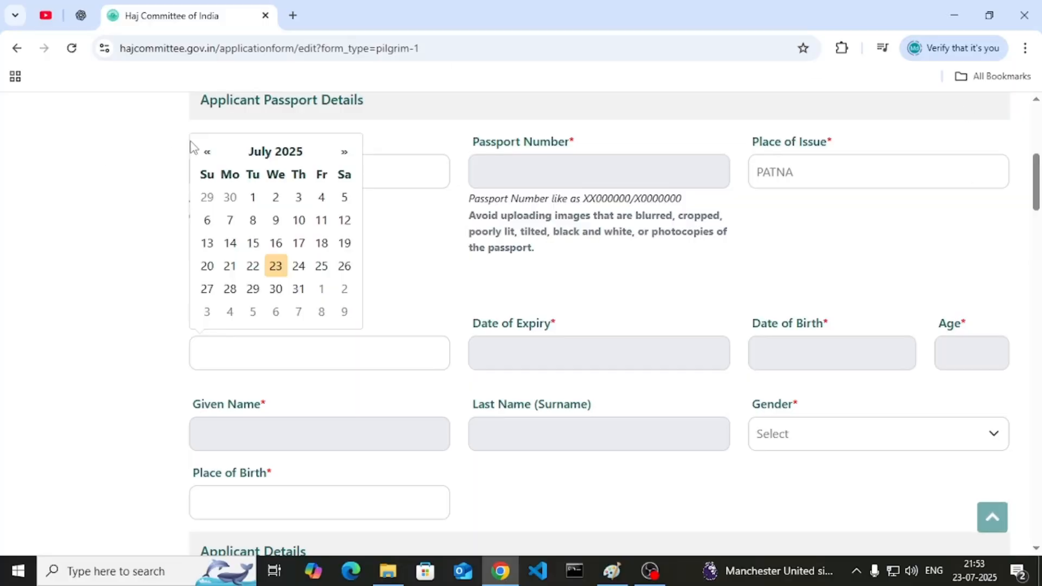
left_click(206, 156)
left_click(207, 156)
left_click(206, 156)
left_click(207, 157)
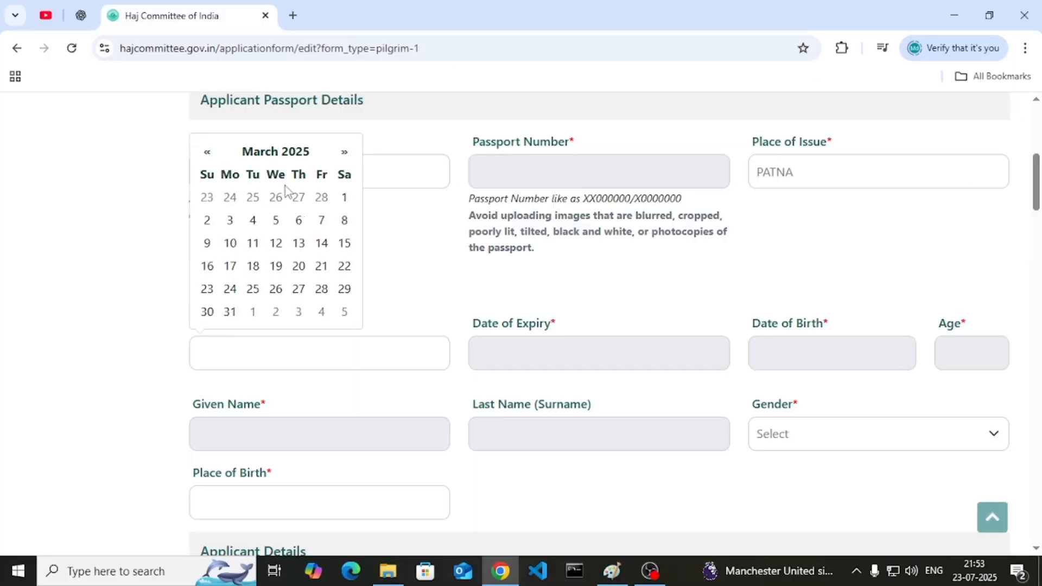
left_click(252, 220)
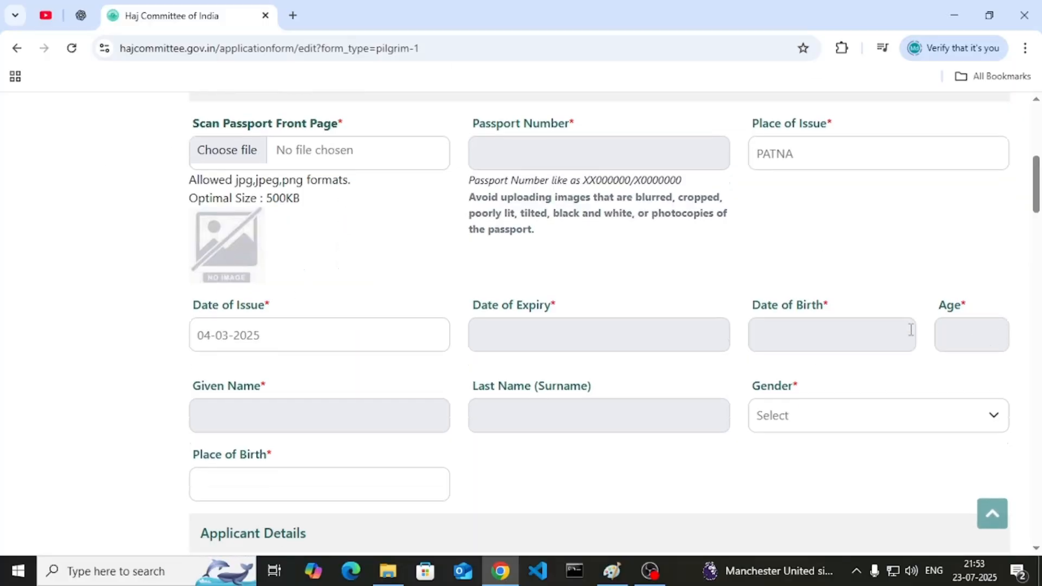
scroll(909, 327, "down", 3)
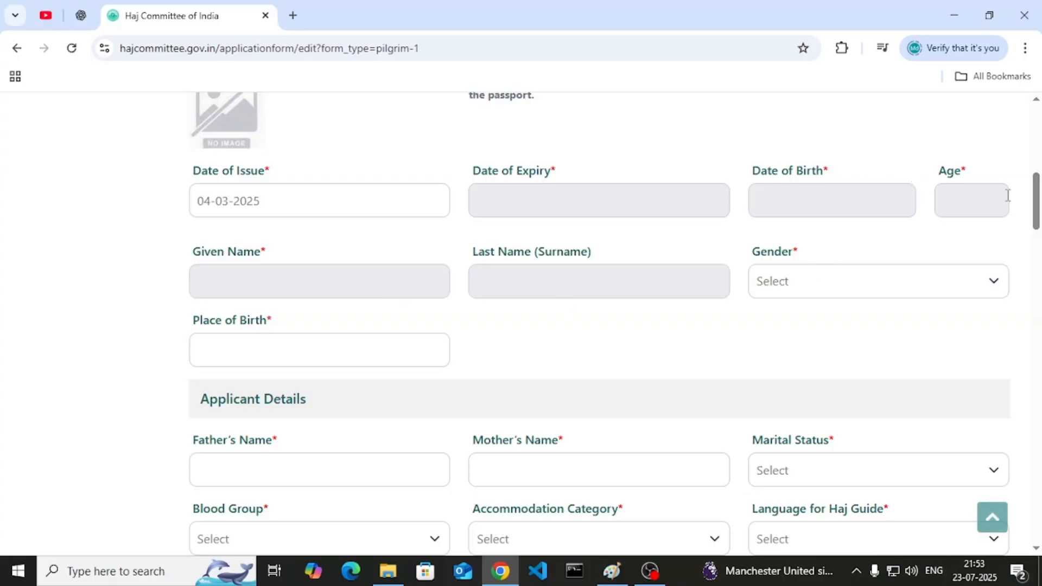
left_click(807, 284)
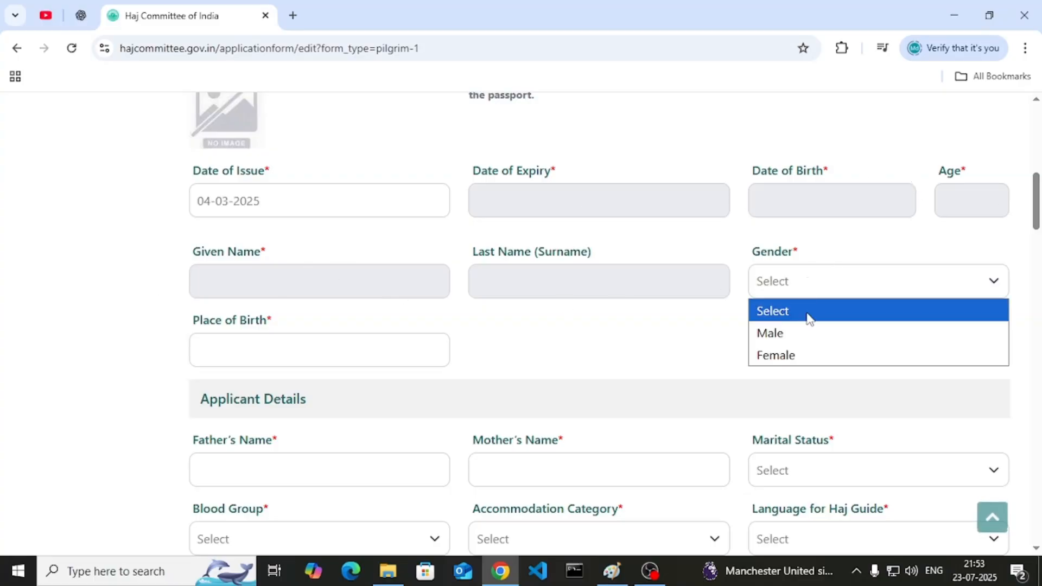
left_click(801, 361)
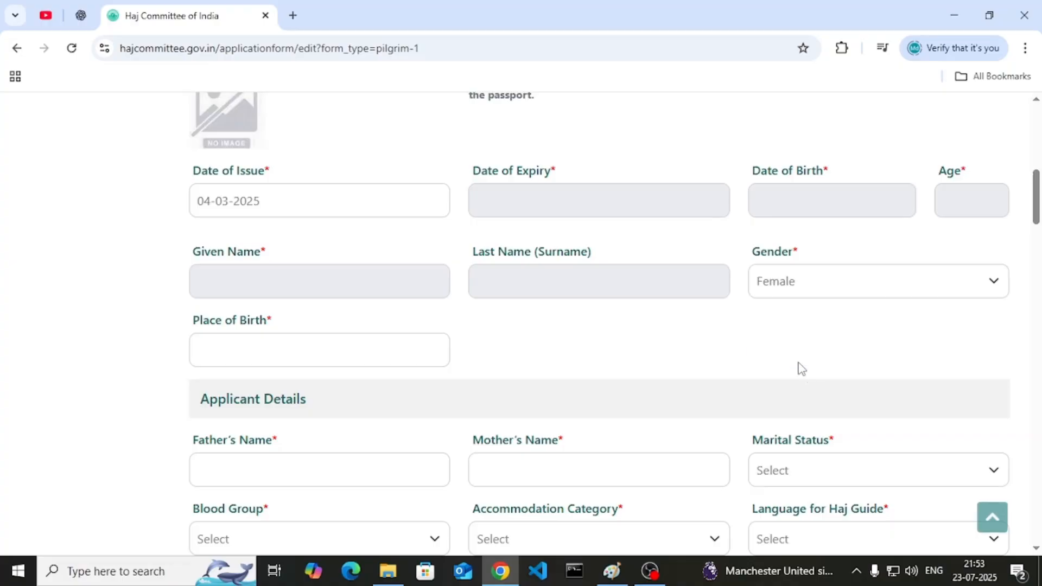
- Enter BIHAR as place of birth, plus the father's and mother's names
left_click(249, 347)
type("BIHAR")
scroll(363, 344, "down", 1)
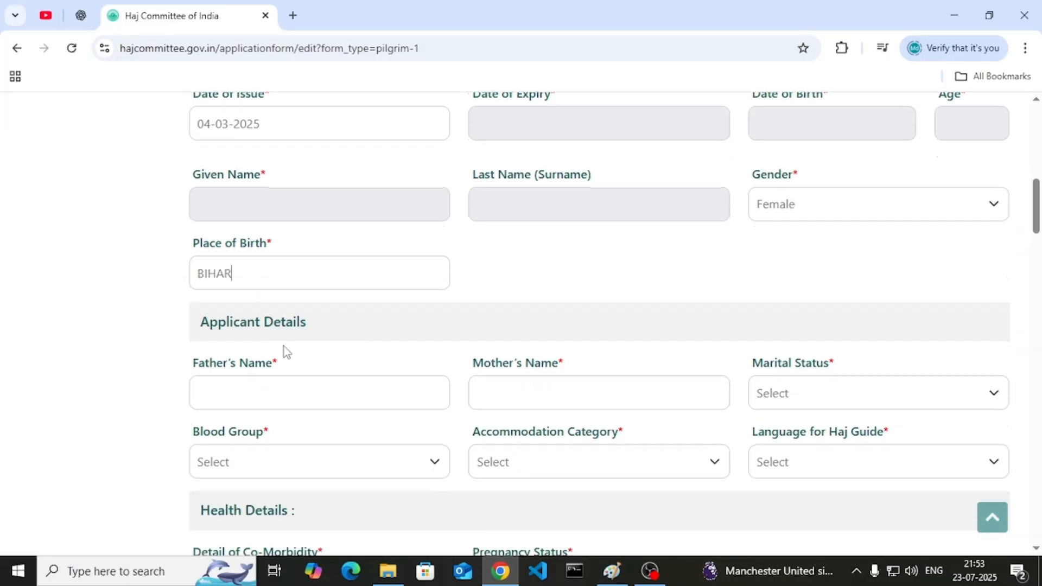
scroll(285, 346, "down", 1)
left_click(266, 315)
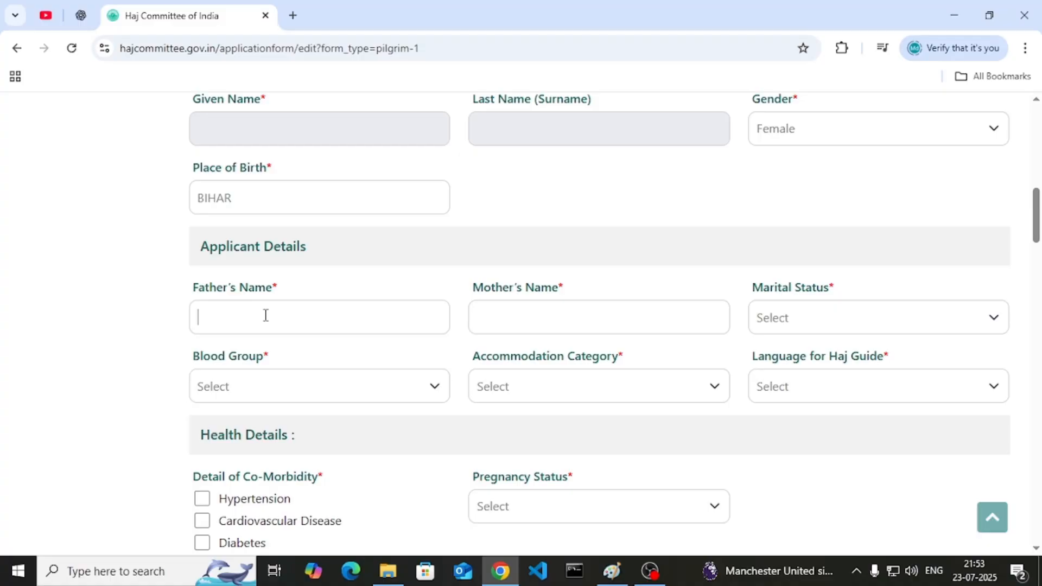
left_click(525, 322)
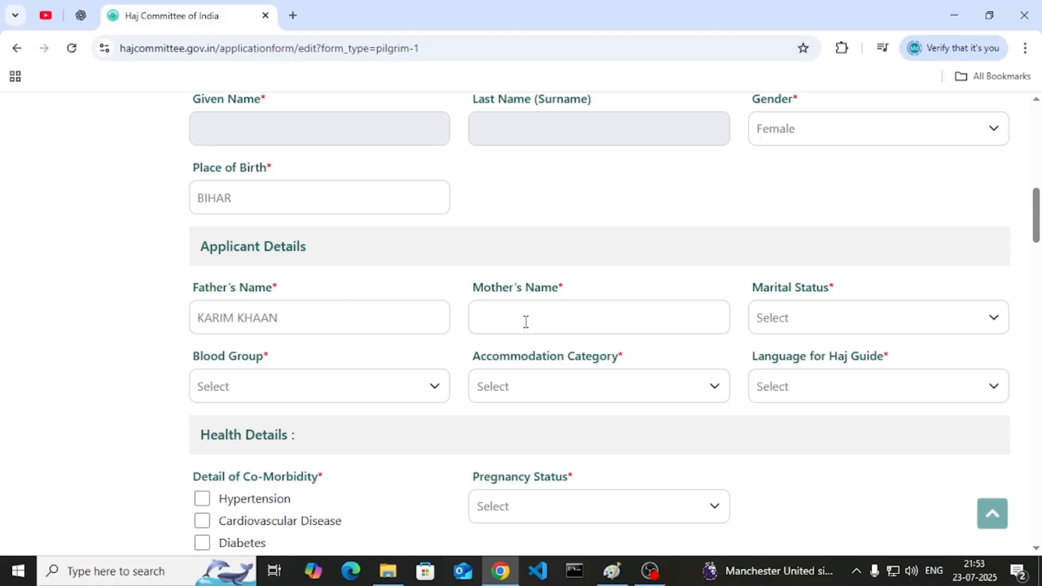
- Choose MARRIED, enter the spouse's name, and pick blood group AB+ and AZIZYA-RAS/RAS accommodation
left_click(838, 327)
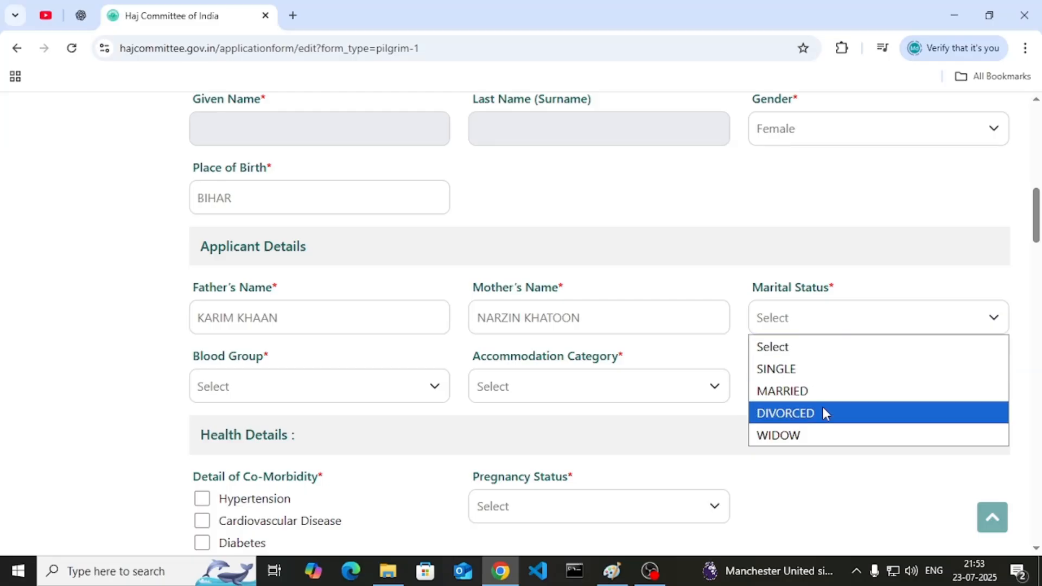
left_click(823, 393)
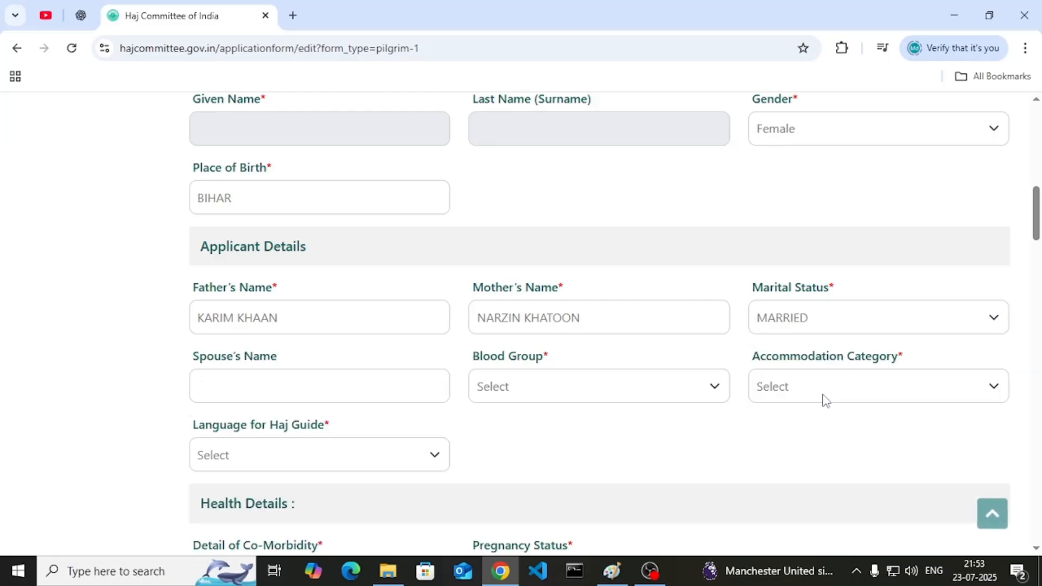
left_click(263, 387)
left_click(576, 386)
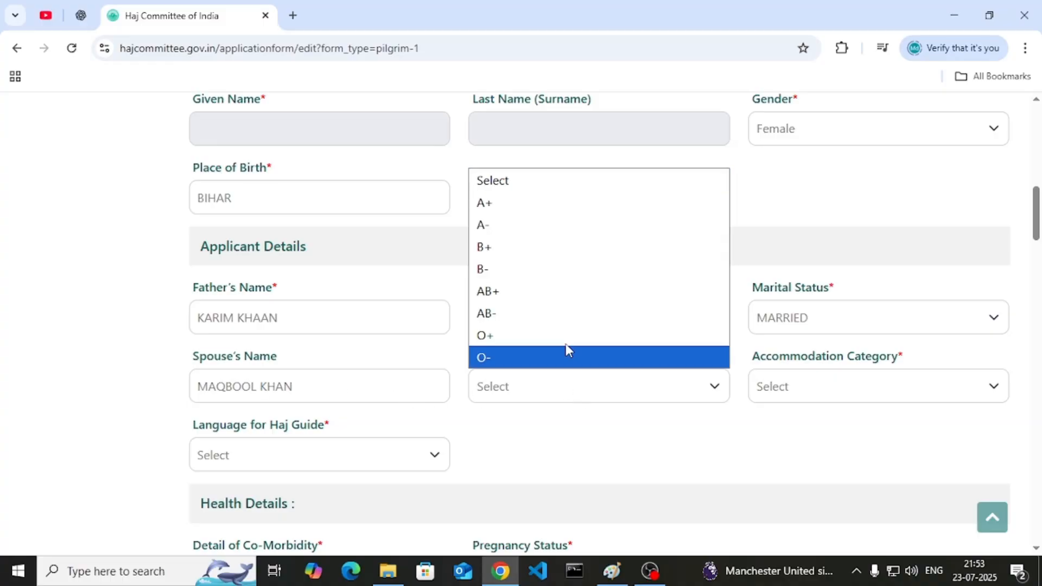
left_click(544, 291)
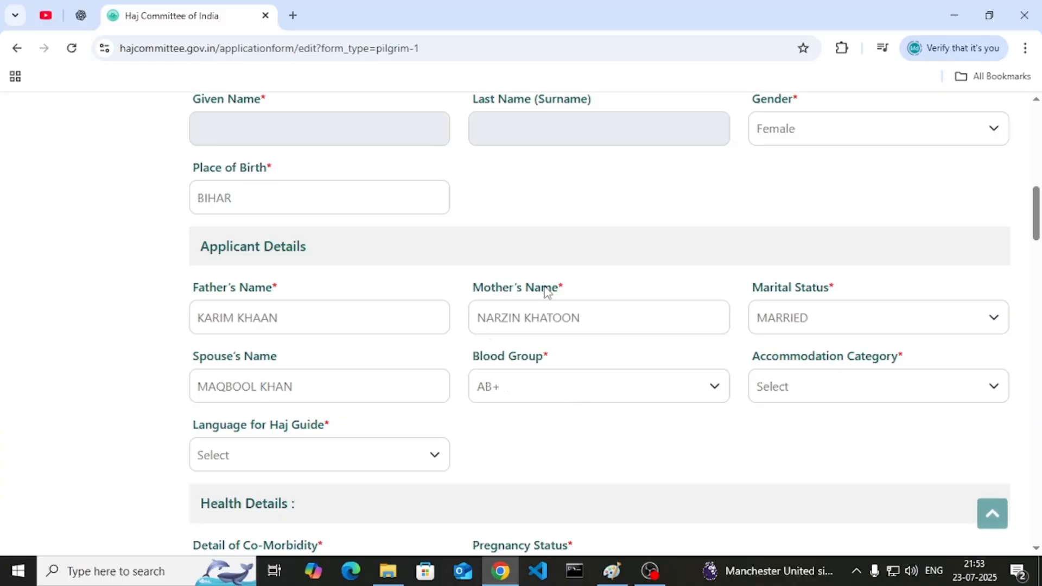
left_click(856, 398)
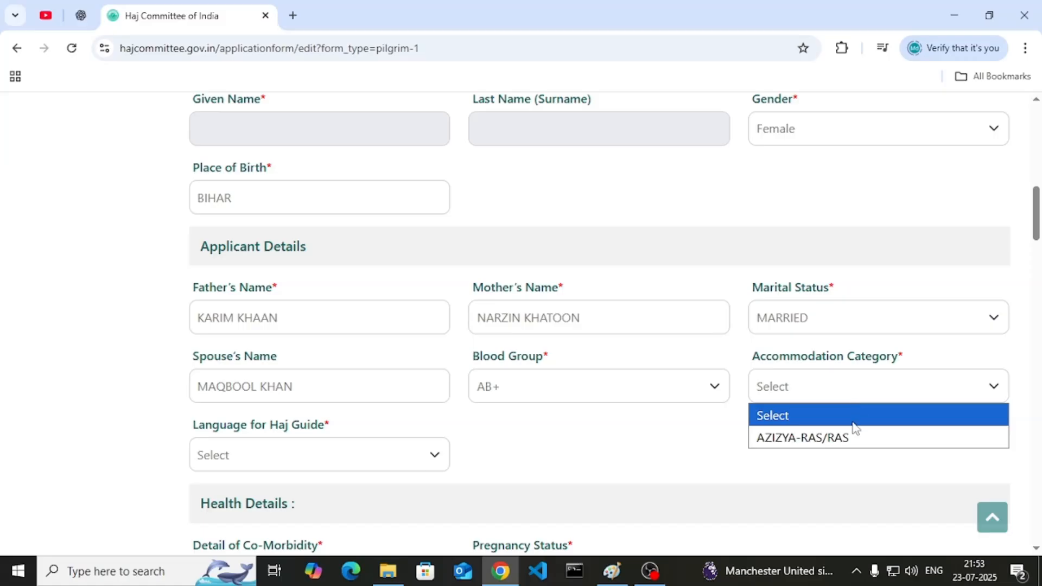
left_click(848, 438)
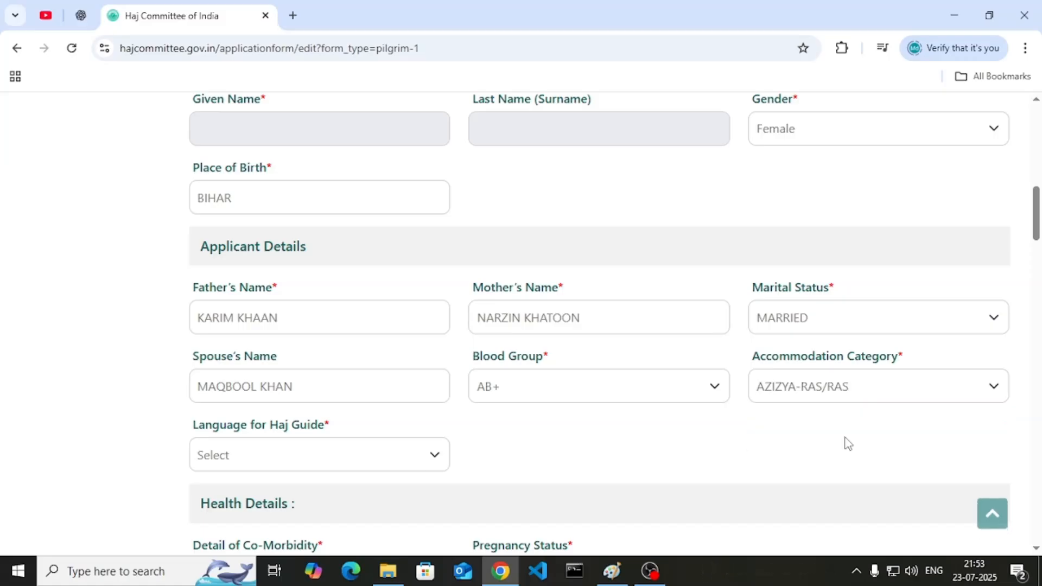
scroll(838, 439, "down", 1)
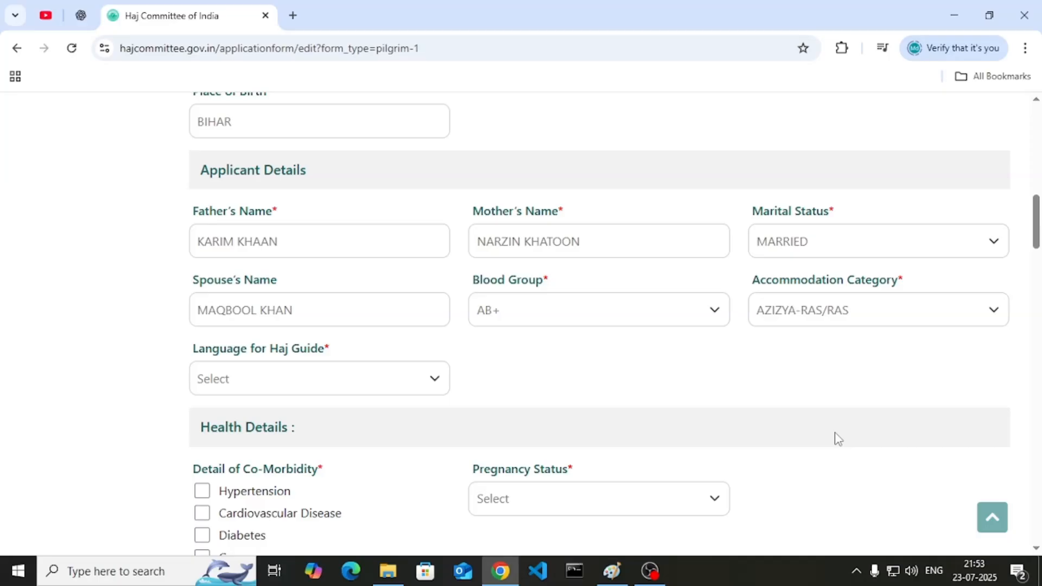
- Choose Hindi as Haj guide language, tick Not Applicable for co-morbidity, and set pregnancy status No
left_click(306, 374)
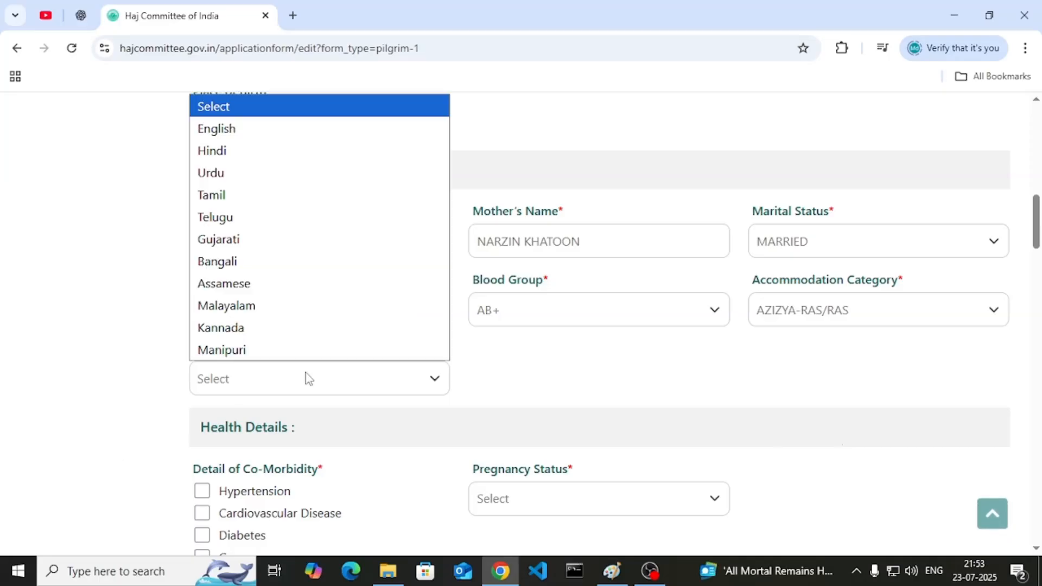
left_click(217, 153)
scroll(285, 262, "down", 3)
scroll(233, 311, "down", 1)
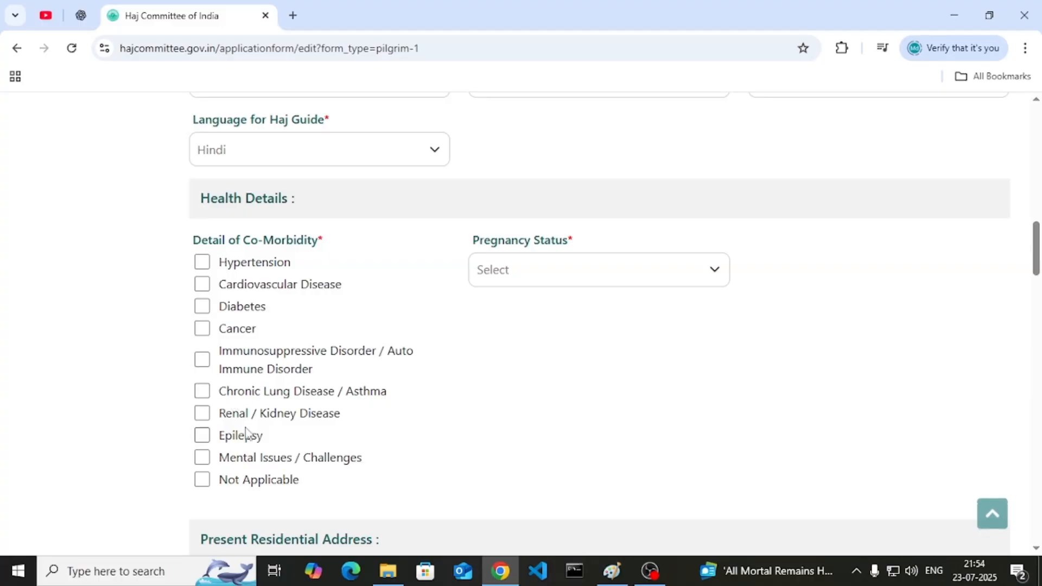
left_click(209, 482)
left_click(570, 276)
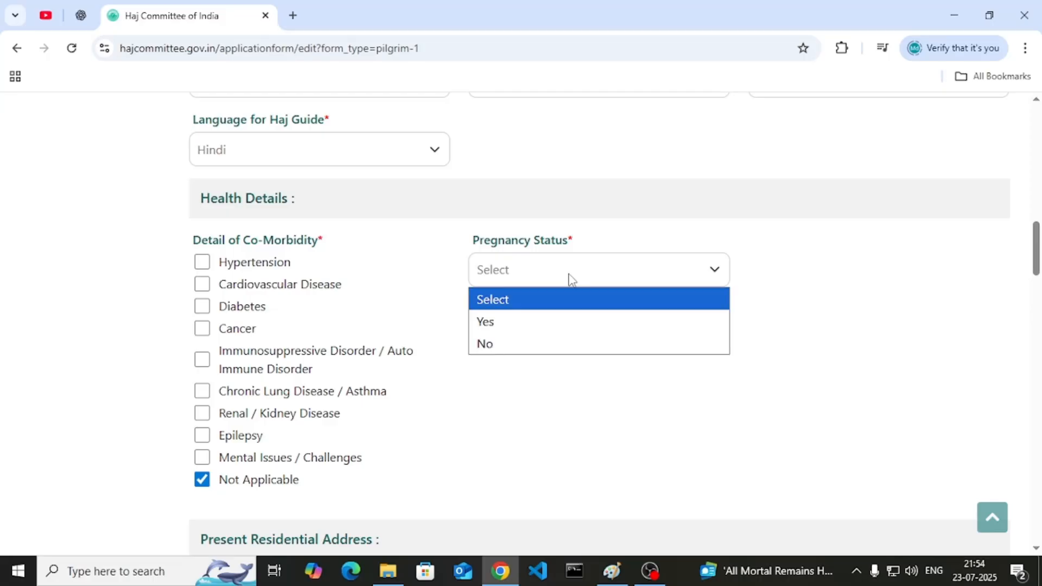
left_click(549, 345)
scroll(549, 346, "down", 5)
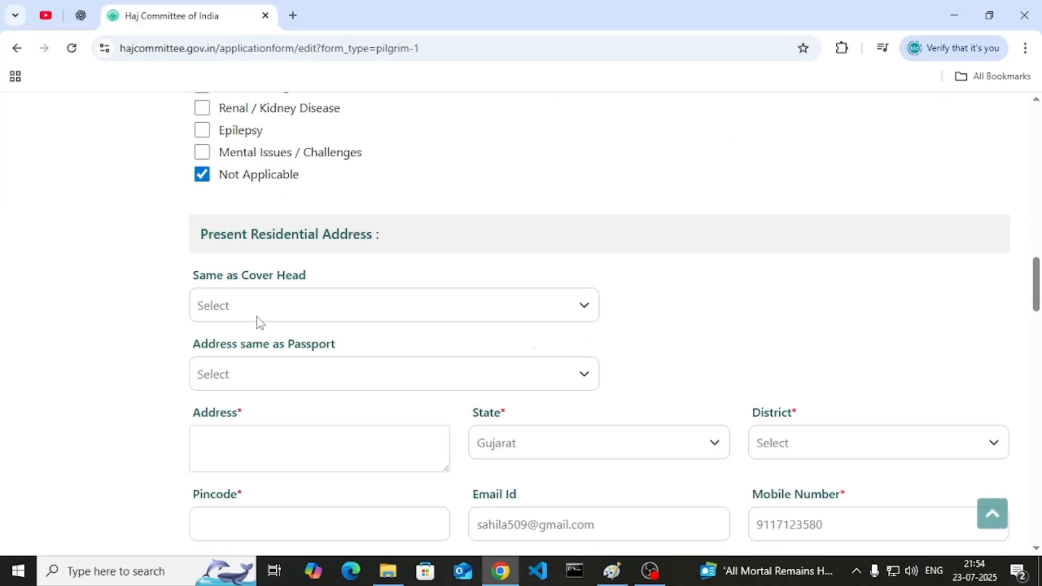
- Set Same as Cover Head and Address same as Passport both to Yes
left_click_drag(222, 243, 325, 248)
left_click(326, 247)
double_click(326, 248)
left_click(293, 293)
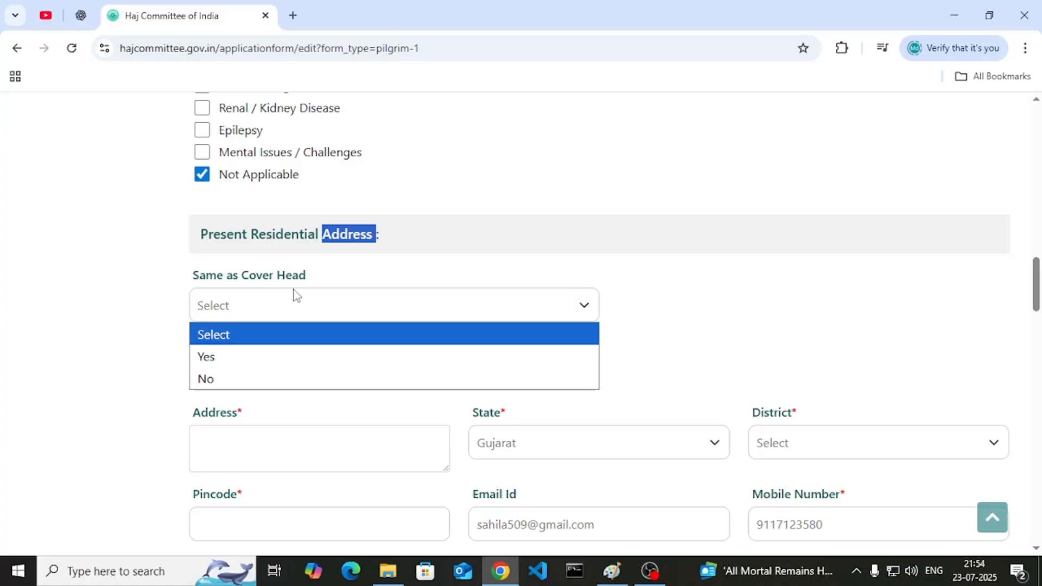
left_click(287, 357)
scroll(298, 287, "down", 1)
left_click(326, 303)
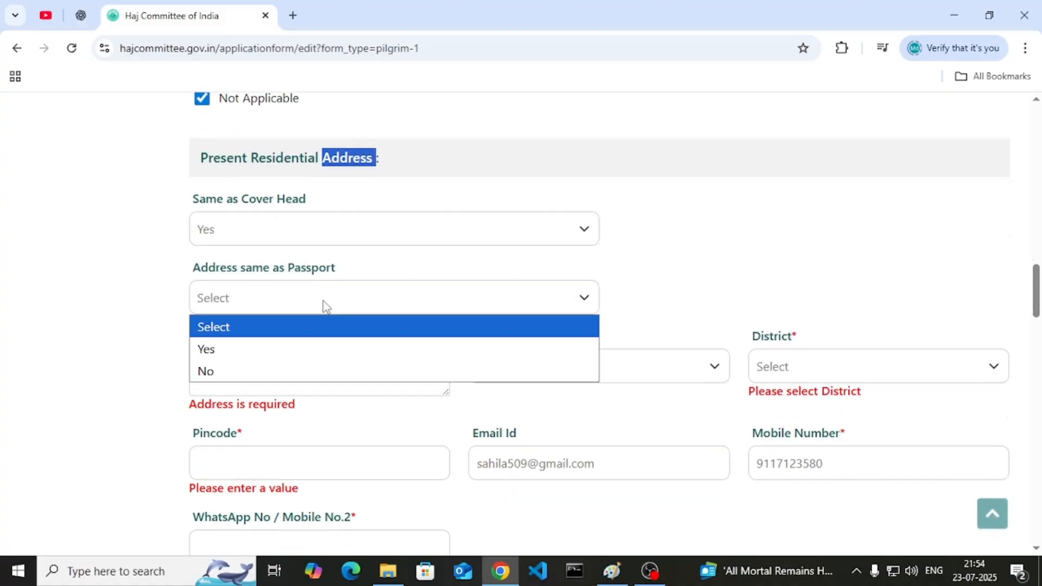
left_click(323, 347)
- Type the co-pilgrim's address, correcting the misspelled town name
left_click(319, 381)
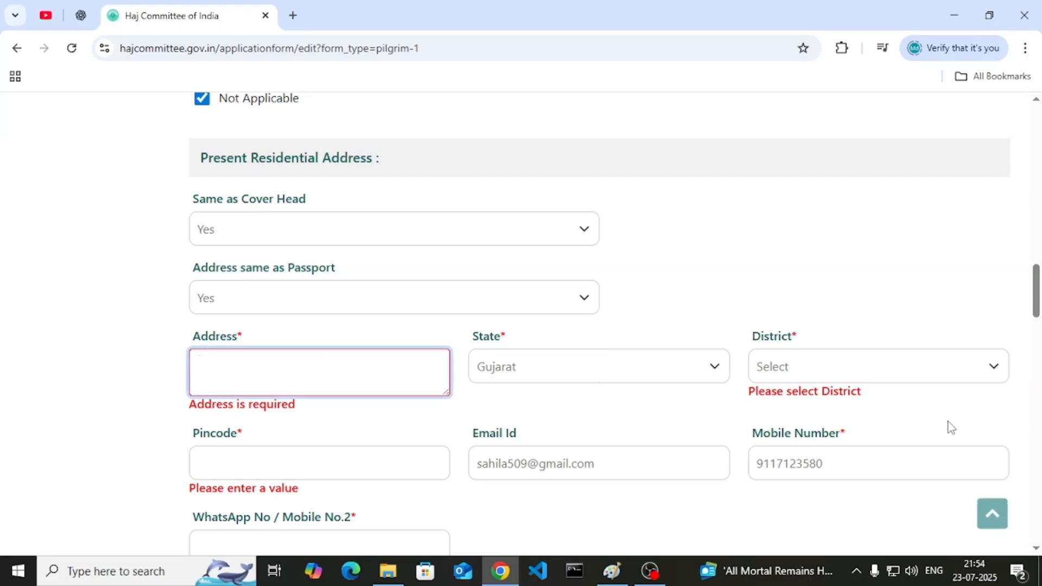
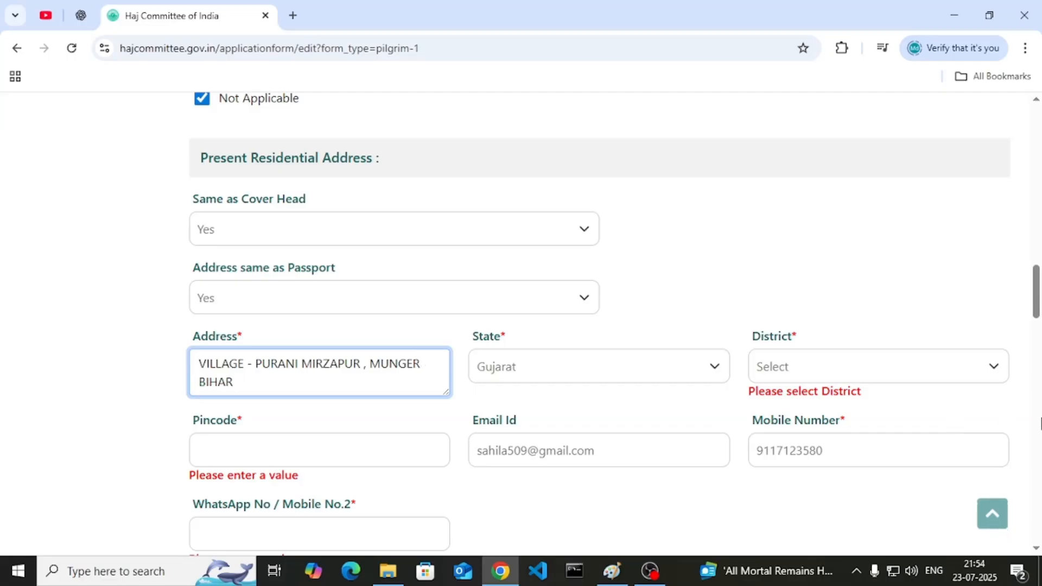
- Choose state Bihar and change the district from Mahesana to Mahisagar
left_click(507, 373)
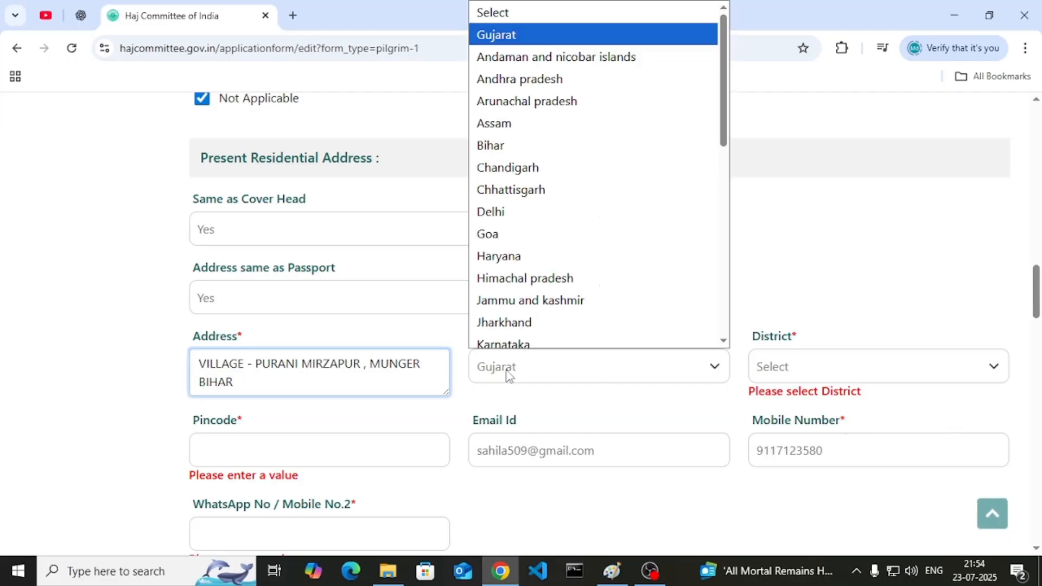
key("b")
key("Return")
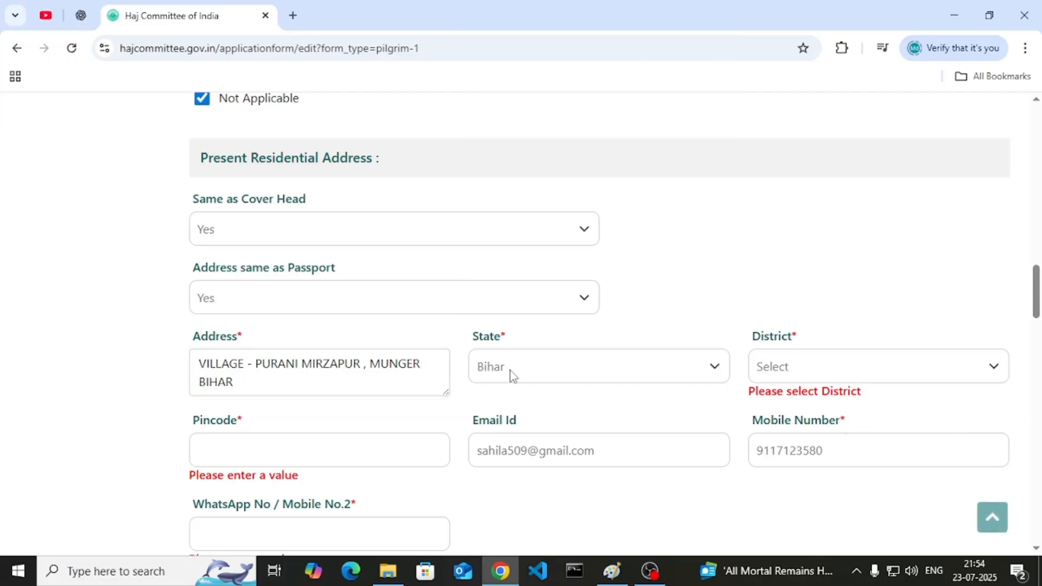
left_click(772, 369)
key("m")
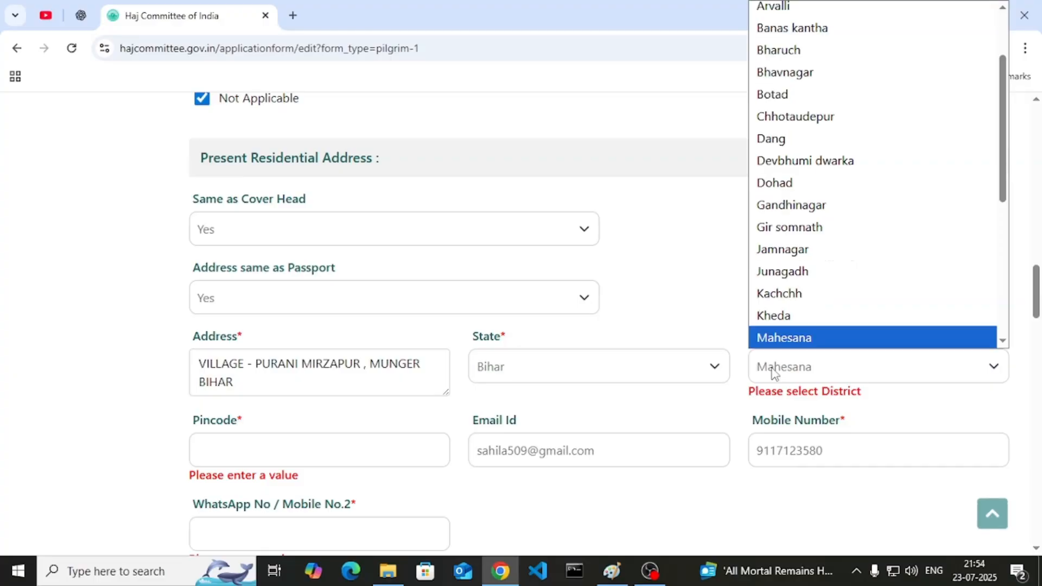
key("Return")
scroll(796, 309, "down", 1)
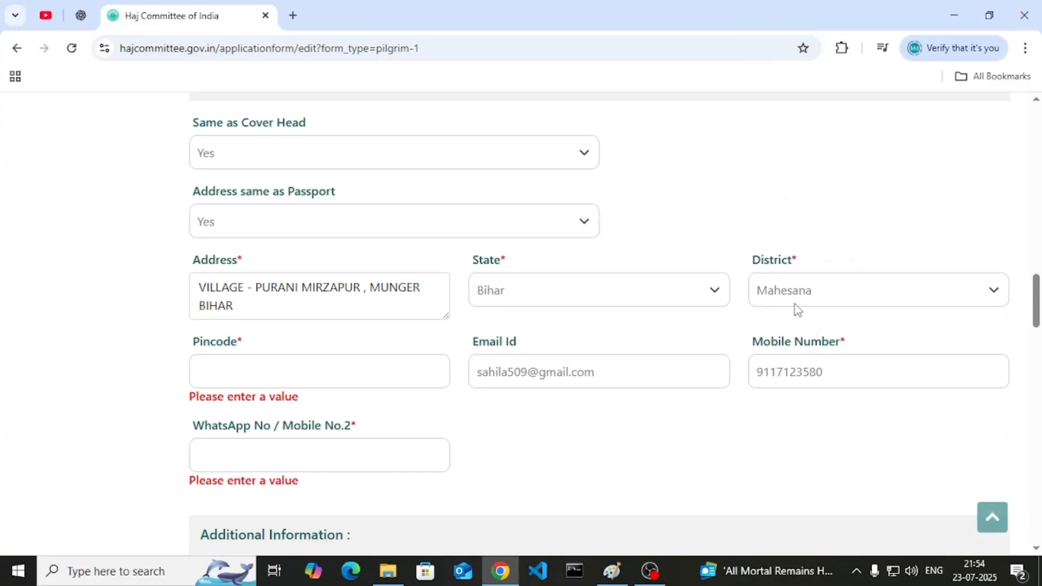
left_click(795, 305)
key("Down")
key("Return")
scroll(753, 206, "down", 3)
- Enter the pincode, keep Bihar as state, and type the WhatsApp number
left_click(370, 140)
type("845721")
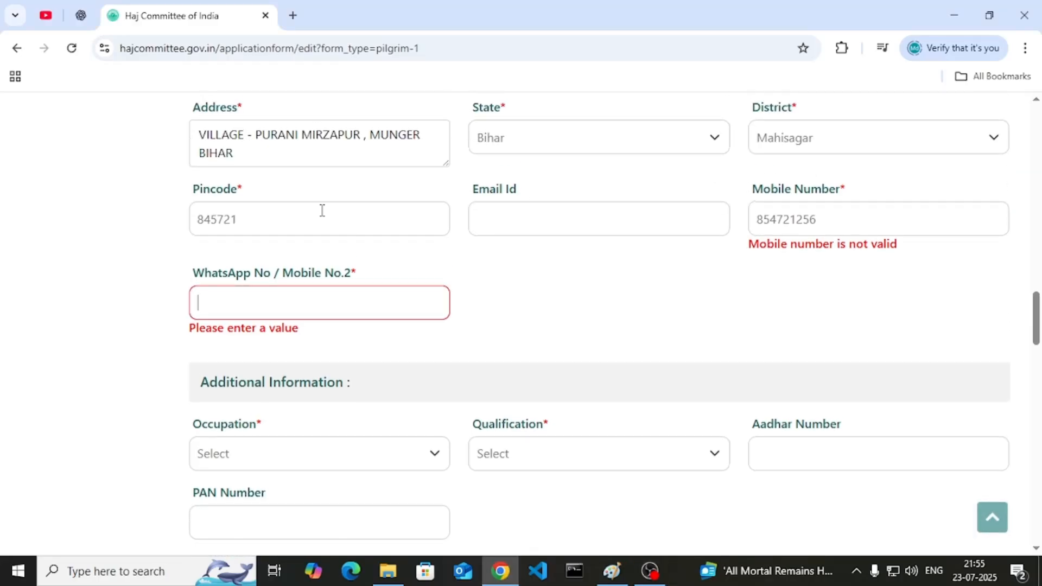
scroll(322, 210, "up", 1)
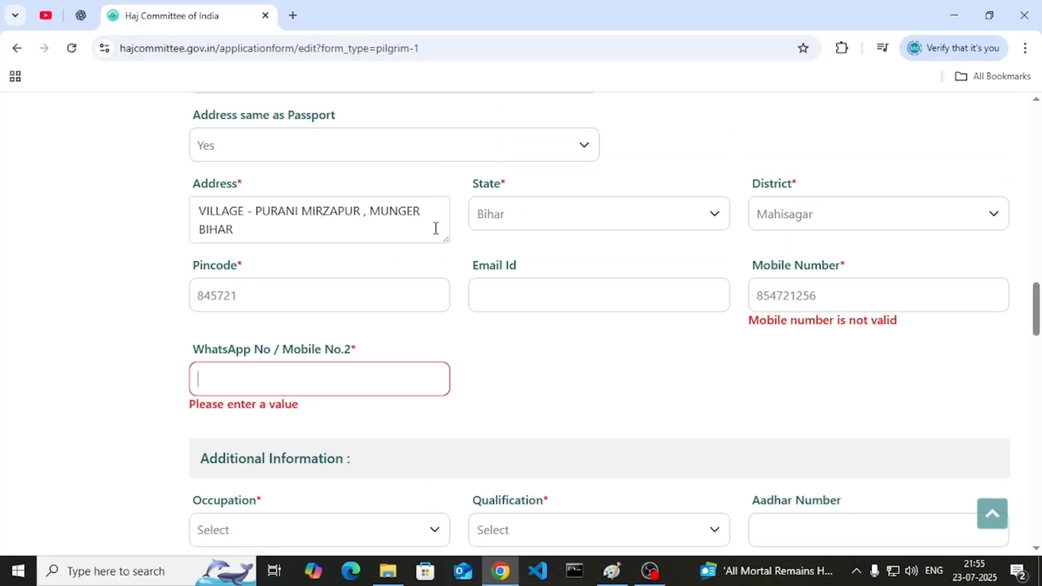
left_click(502, 223)
left_click(808, 250)
left_click(276, 284)
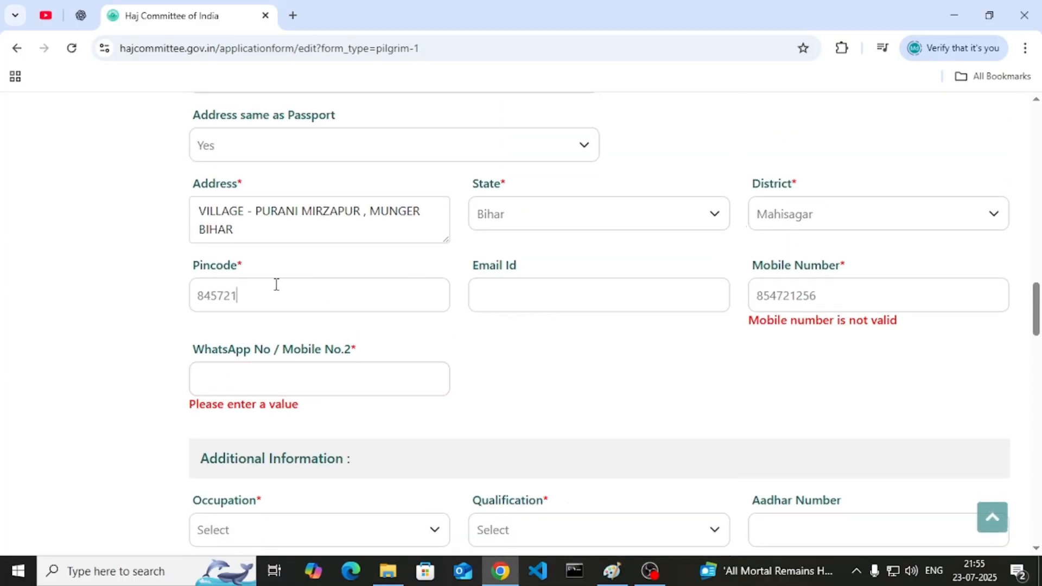
left_click(808, 295)
left_click(360, 374)
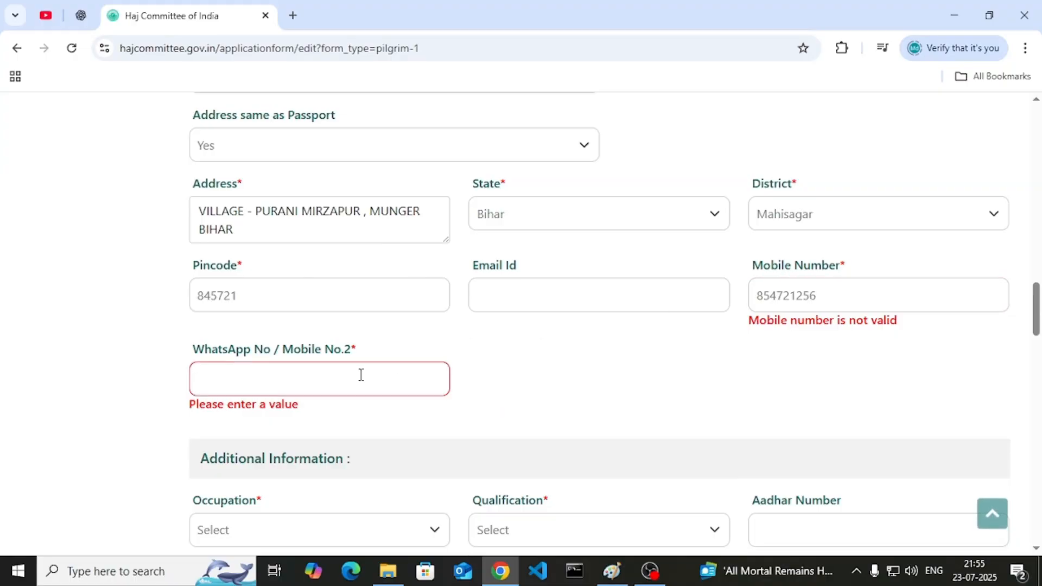
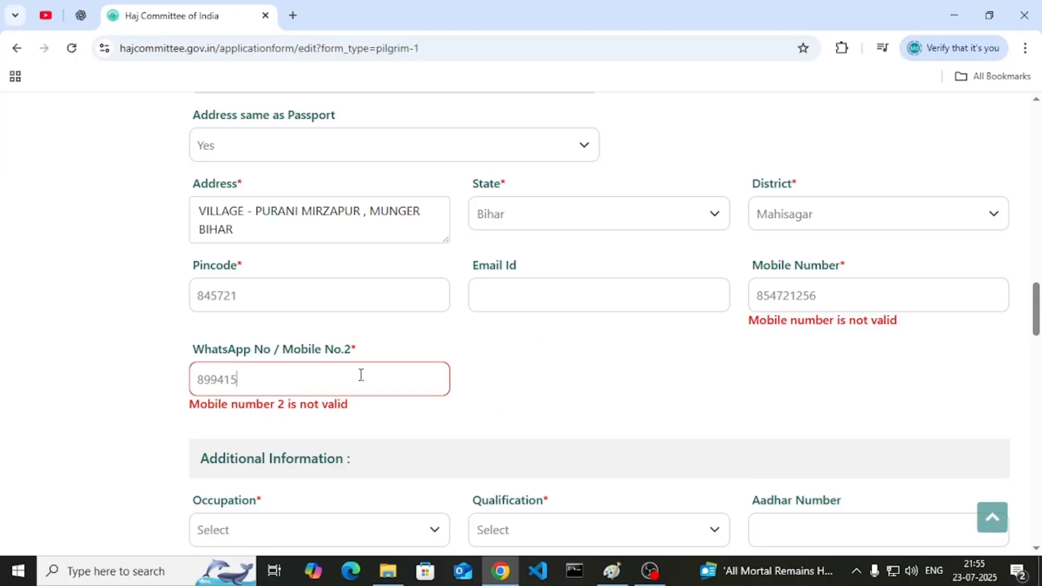
- Set the co-pilgrim's occupation to HOUSE WIFE and qualification to NIL
scroll(358, 363, "down", 3)
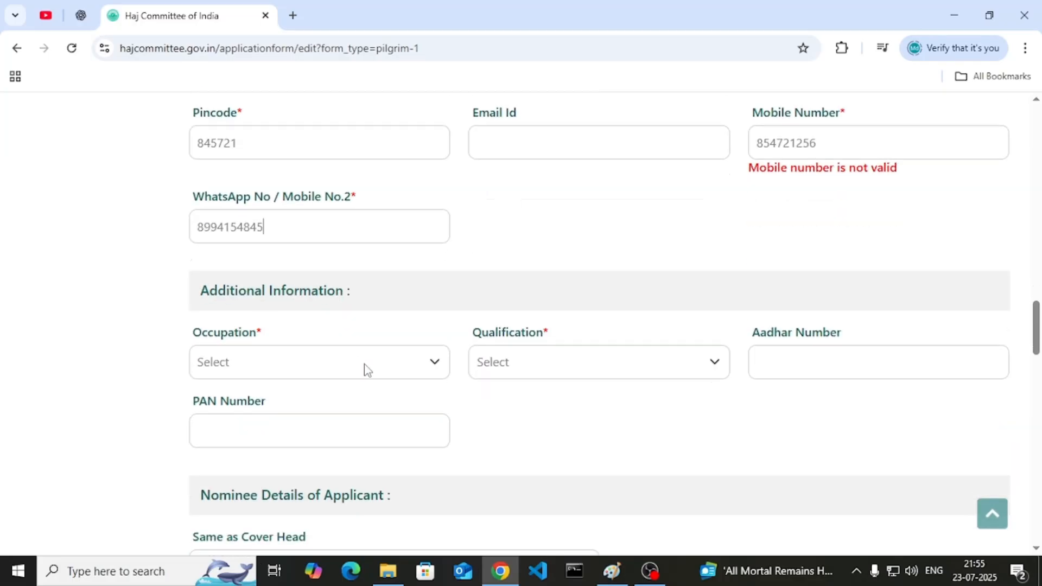
left_click(290, 374)
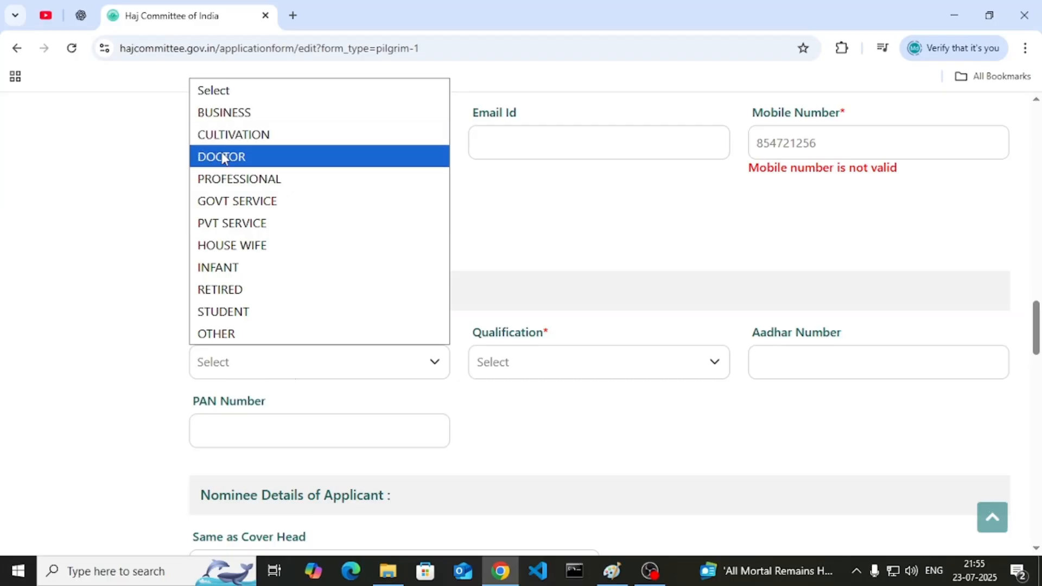
left_click(244, 246)
scroll(669, 273, "down", 1)
left_click(562, 283)
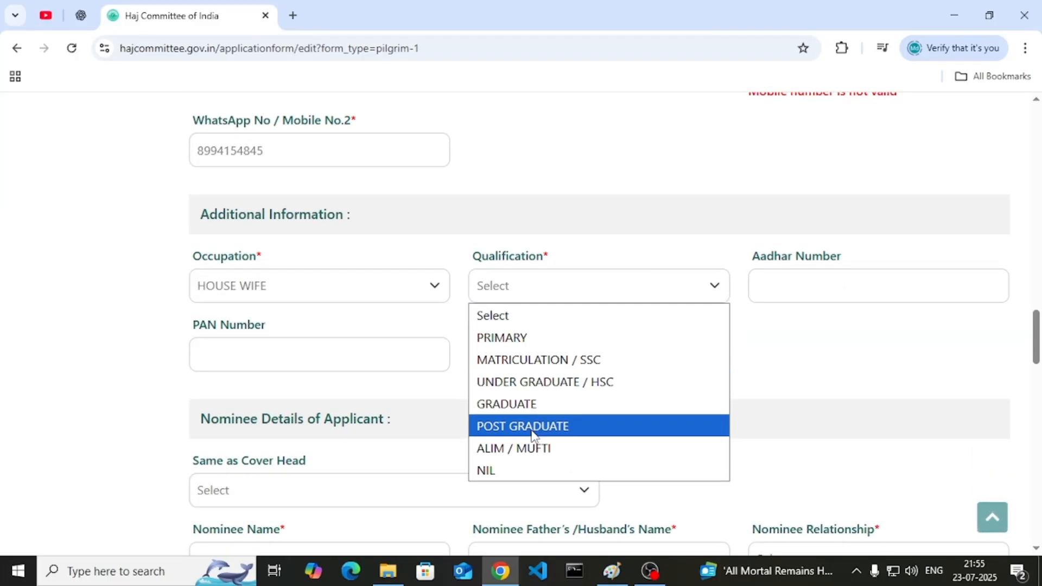
left_click(539, 471)
- Pass the Aadhar and PAN fields and set the nominee's Same as Cover Head to Yes
left_click(842, 278)
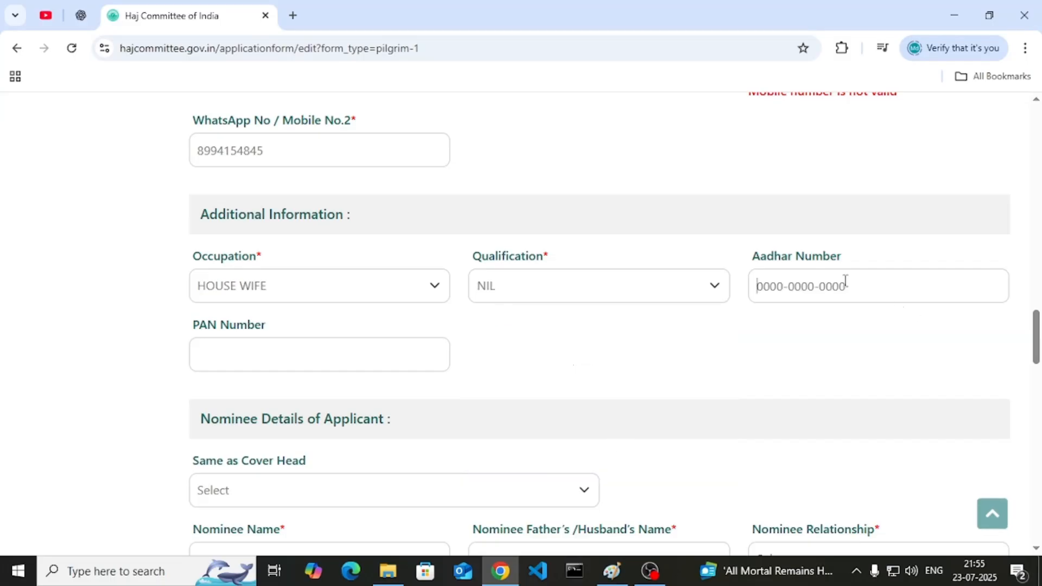
left_click(304, 354)
scroll(305, 353, "down", 3)
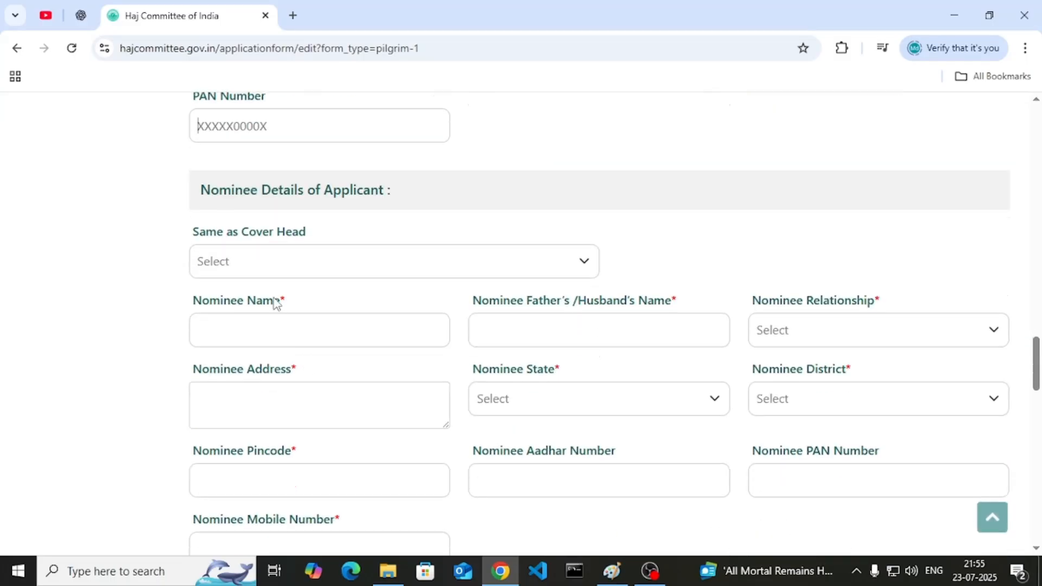
left_click(292, 259)
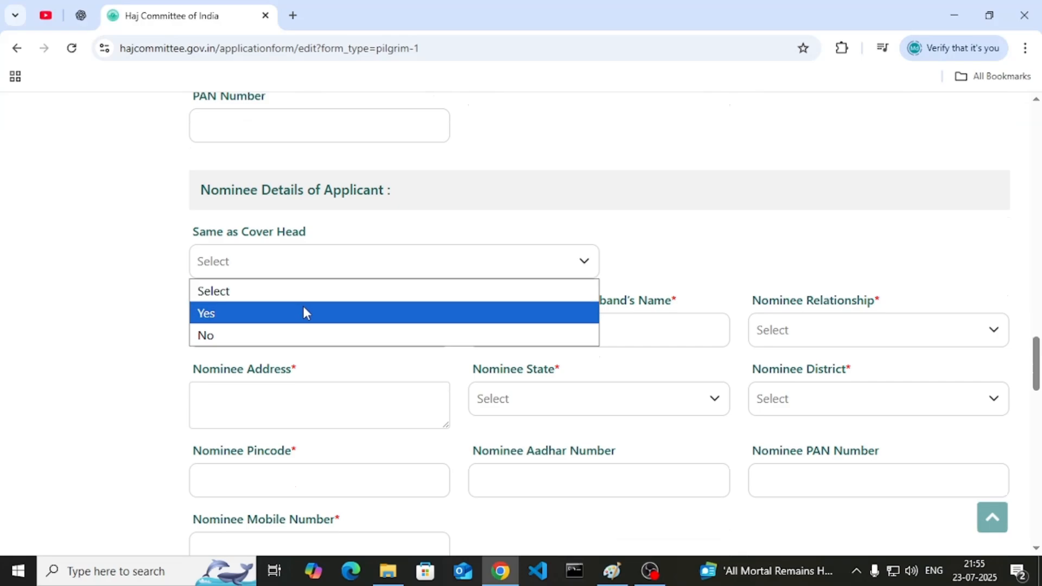
left_click(303, 306)
left_click(285, 259)
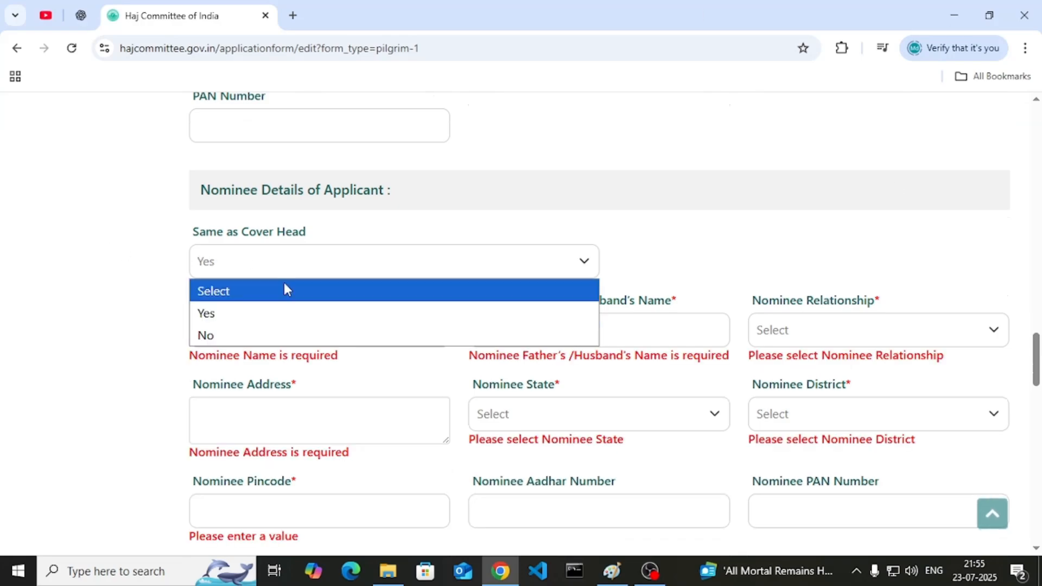
left_click(292, 310)
- Enter the nominee's name and father's/husband's name, and set the relationship to BROTHER
left_click(287, 337)
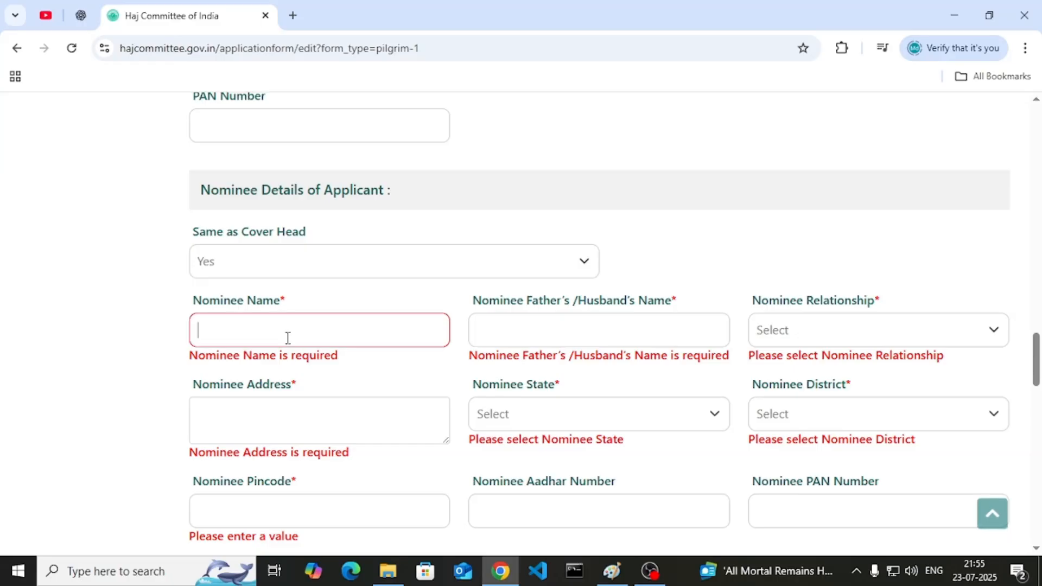
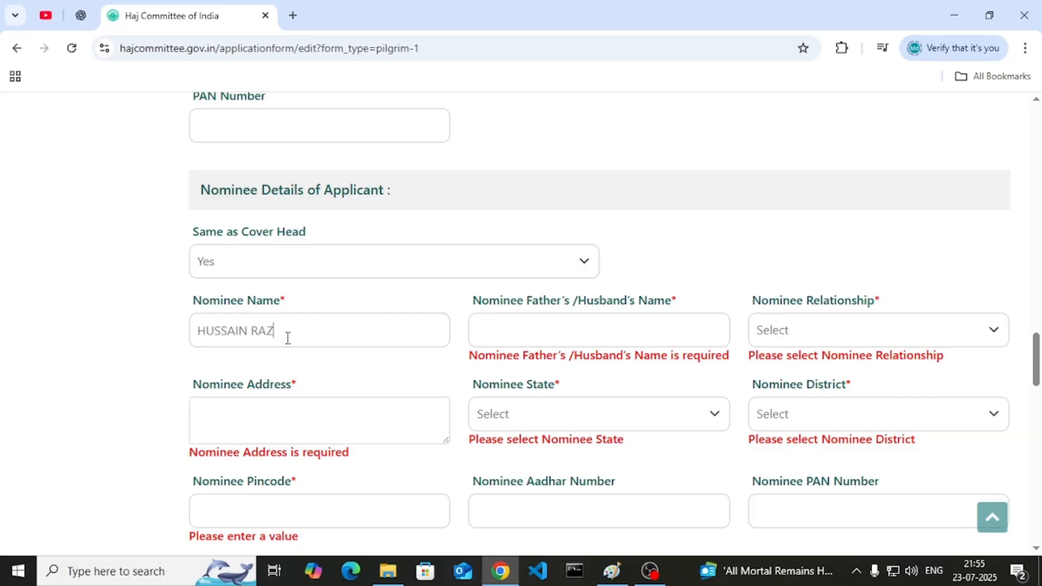
left_click(547, 341)
type("KI")
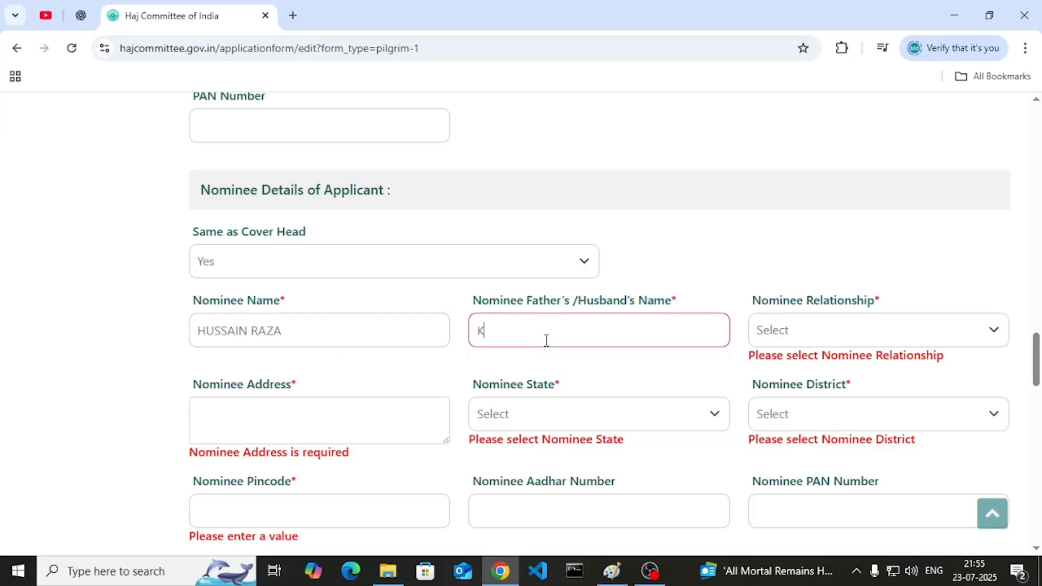
key("BackSpace")
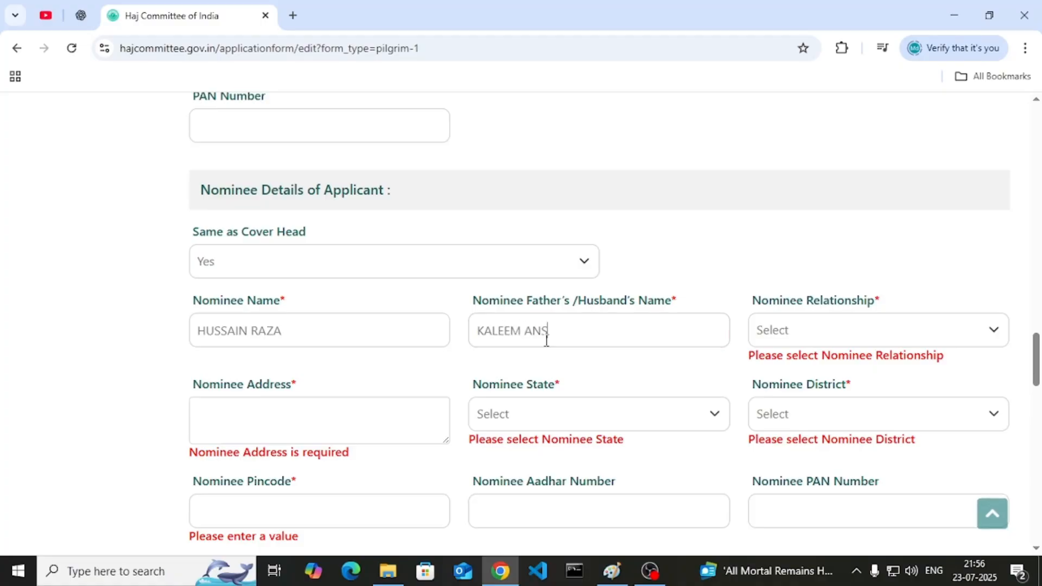
left_click(822, 337)
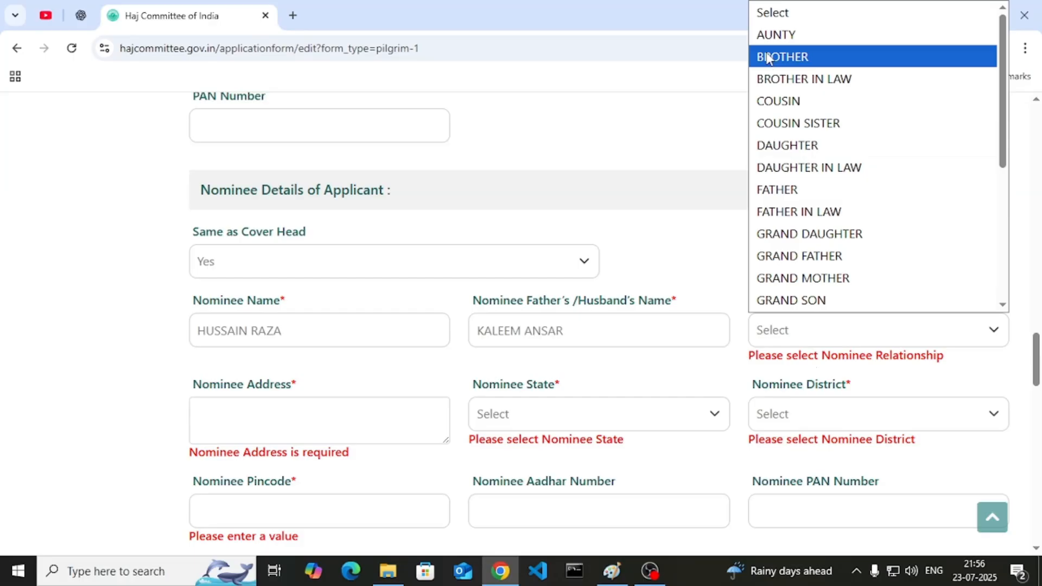
left_click(782, 57)
- Review the nominee address and name, keeping BROTHER as the relationship
left_click(266, 400)
scroll(297, 269, "up", 7)
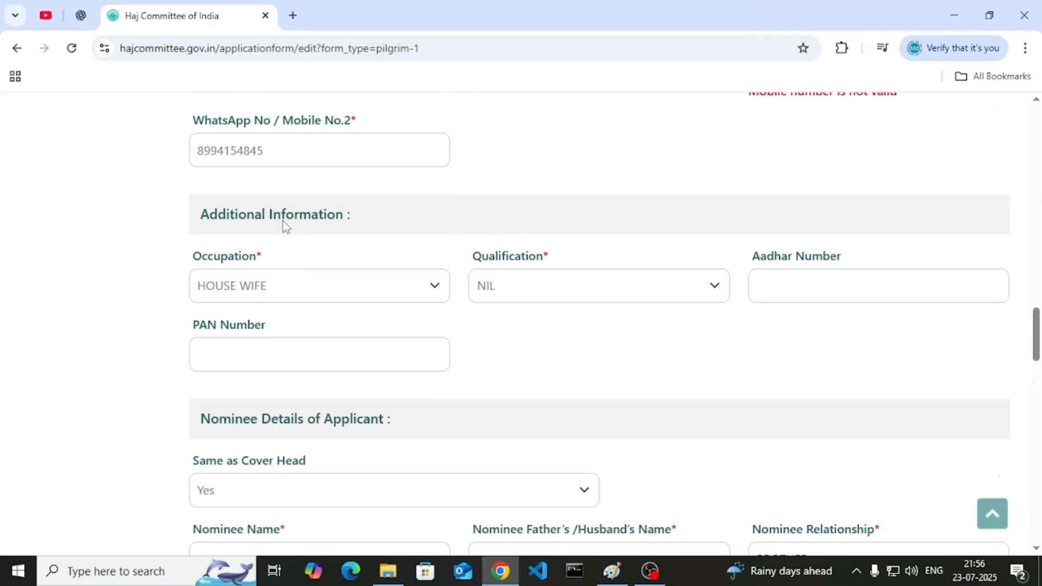
triple_click(266, 144)
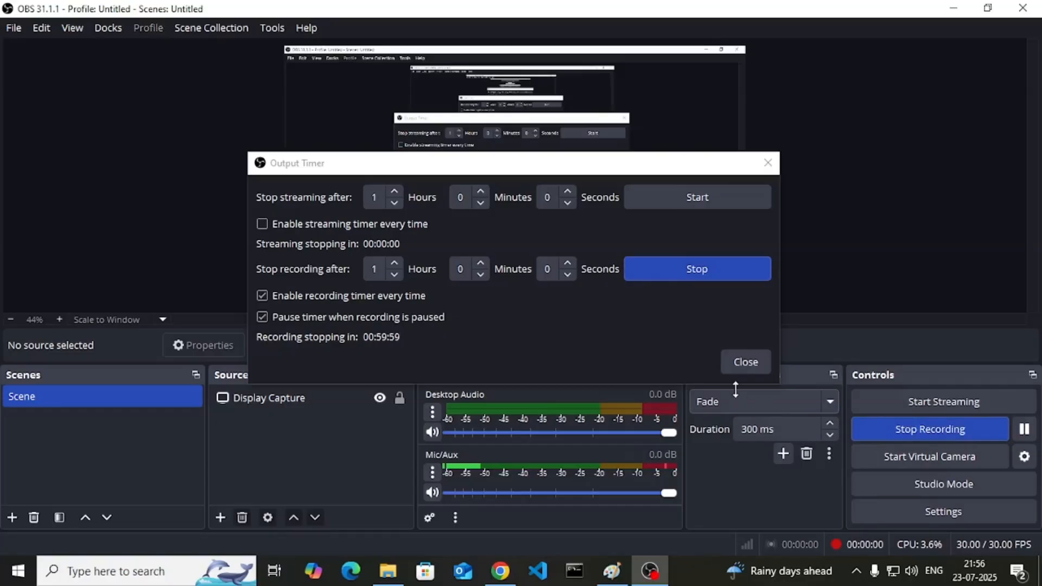
left_click(495, 575)
scroll(320, 274, "up", 1)
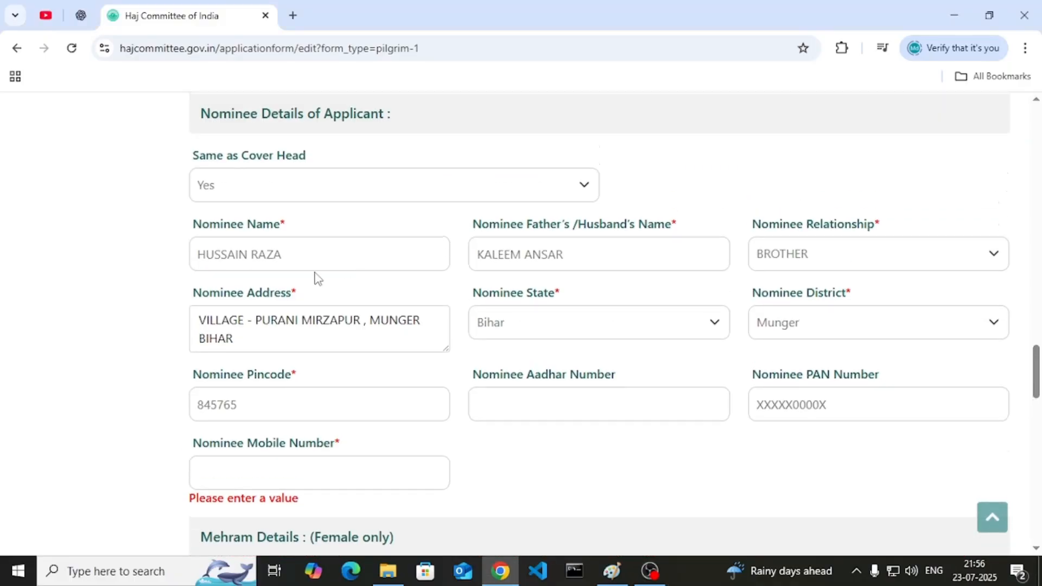
left_click(287, 256)
left_click_drag(200, 255, 346, 256)
left_click(553, 280)
left_click(937, 255)
left_click(628, 461)
left_click(523, 393)
left_click(336, 340)
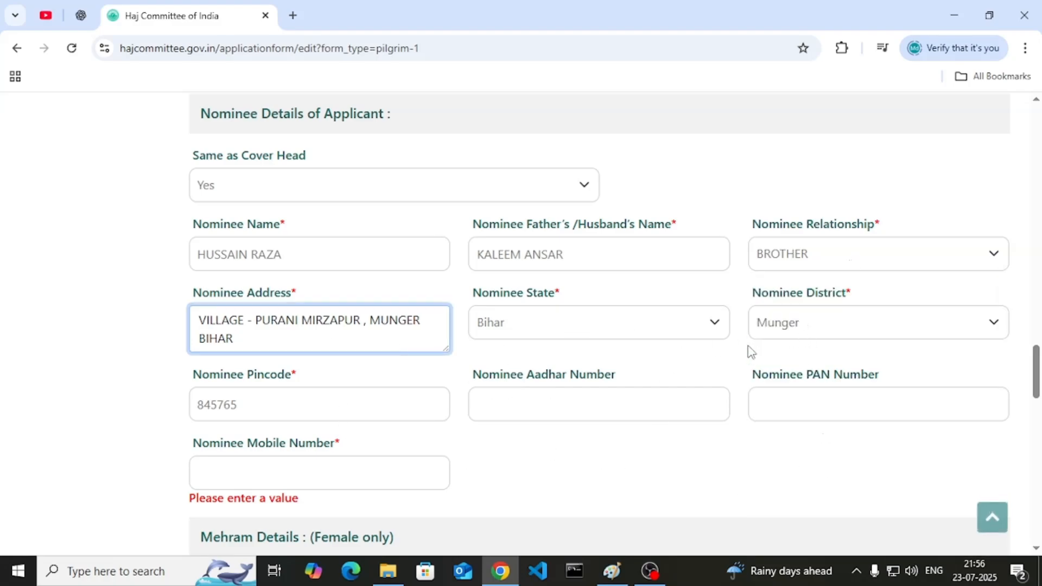
- Enter the nominee's mobile number
scroll(665, 361, "down", 1)
scroll(428, 344, "down", 1)
left_click(232, 310)
type("845452121")
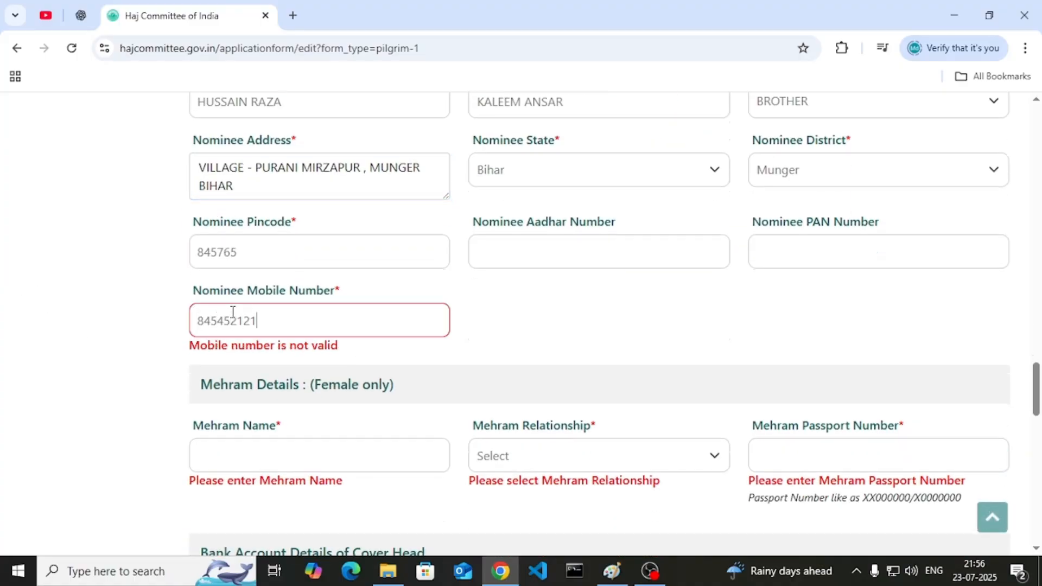
scroll(238, 298, "down", 2)
left_click(270, 293)
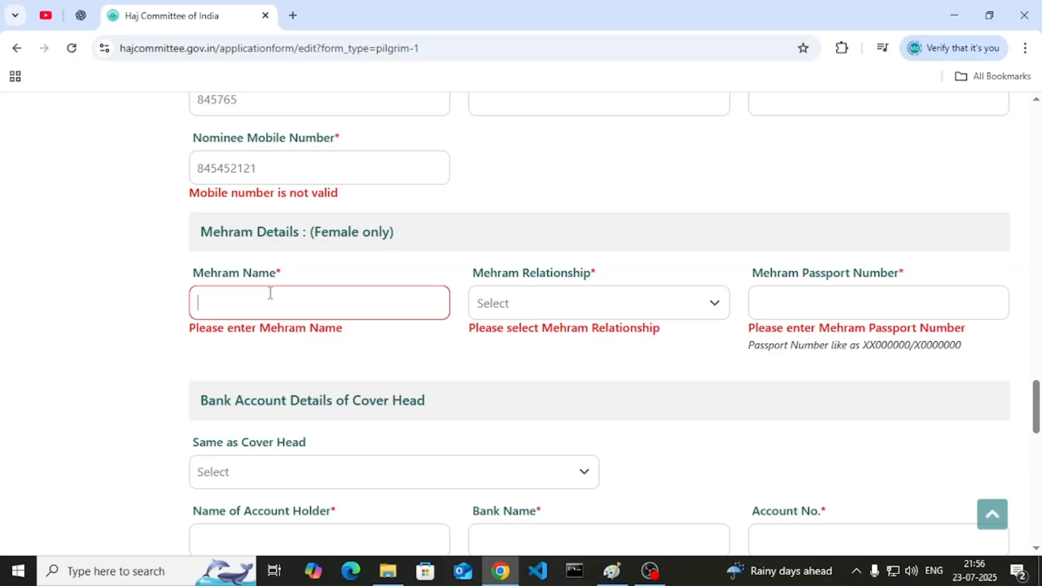
- Set the Mehram relationship to HUSBAND and enter the Mehram passport number
left_click(536, 307)
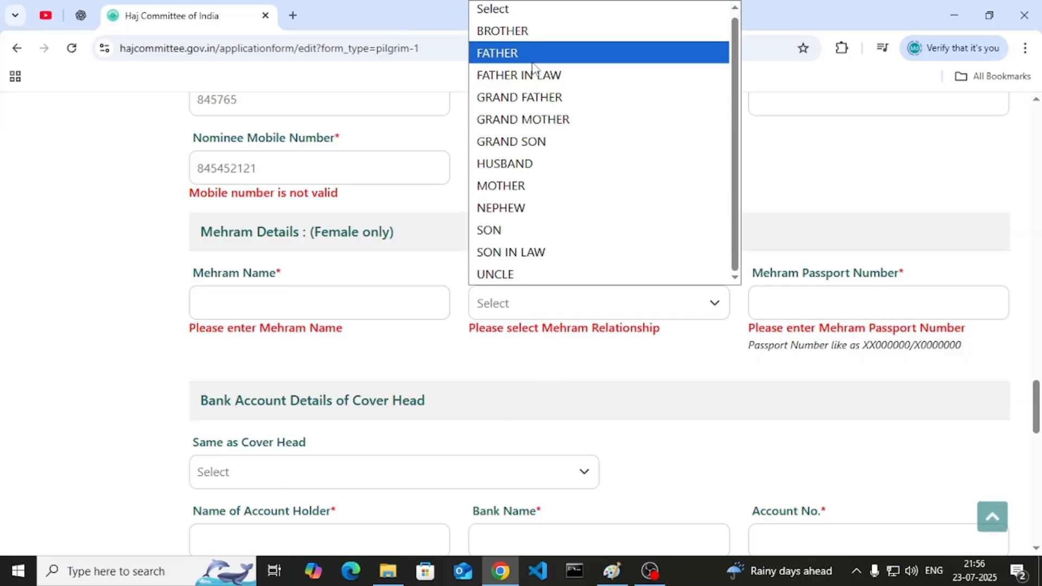
left_click(524, 164)
left_click(844, 307)
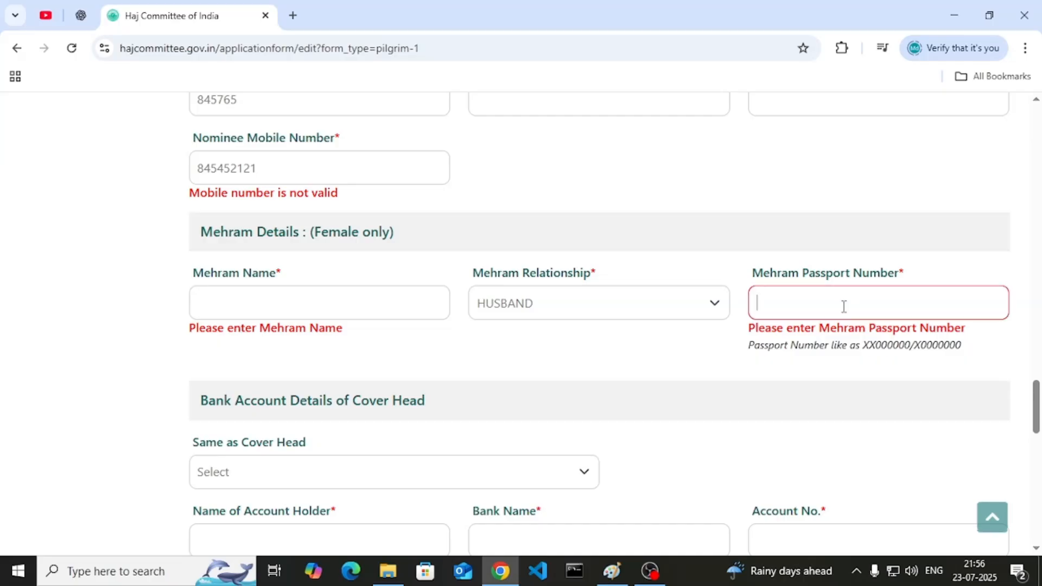
type("SADFHFKA")
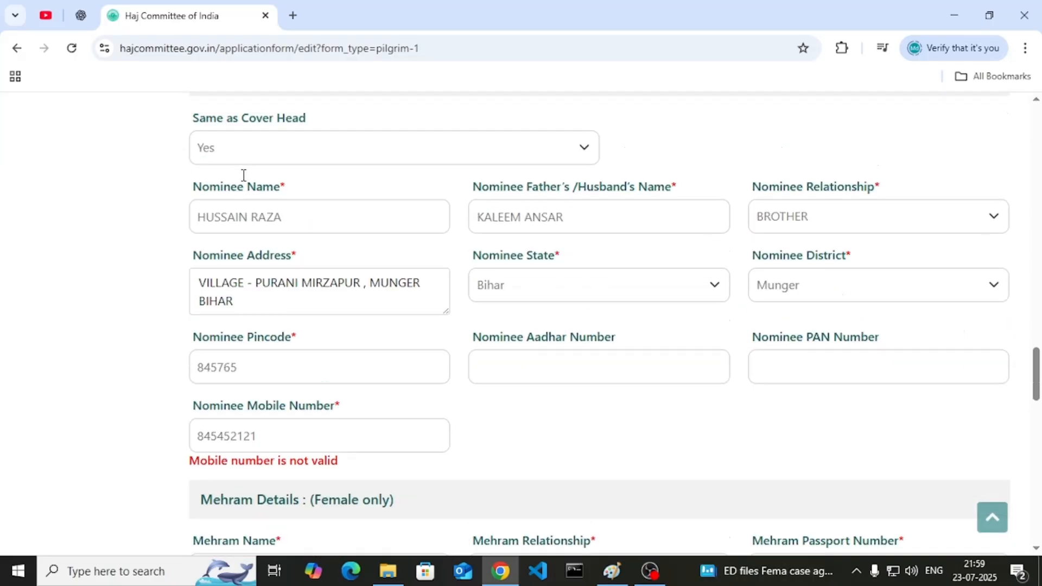
- Recheck the nominee fields, then change the Mehram relationship to FATHER
scroll(529, 280, "up", 1)
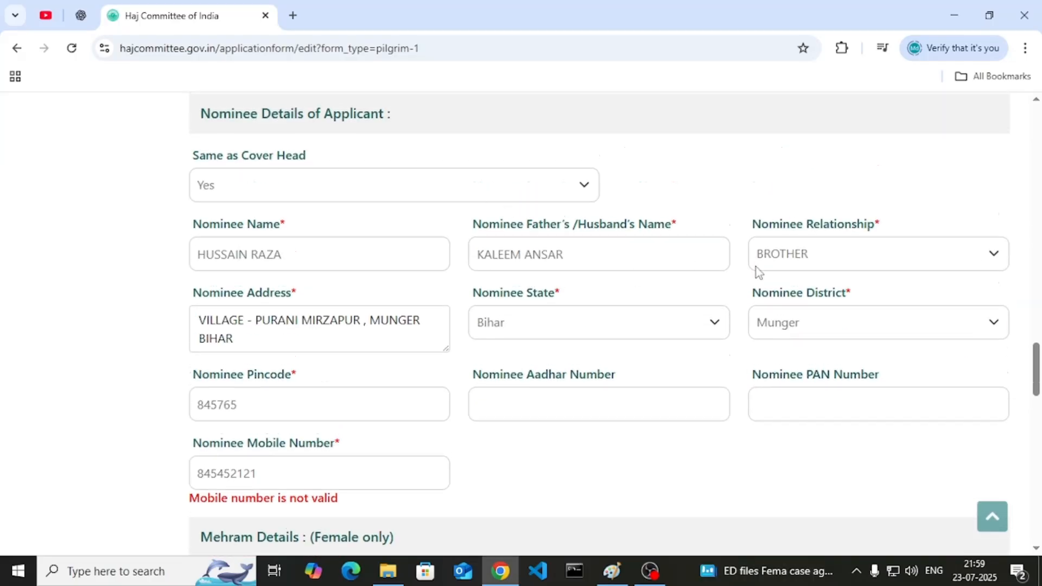
left_click(208, 326)
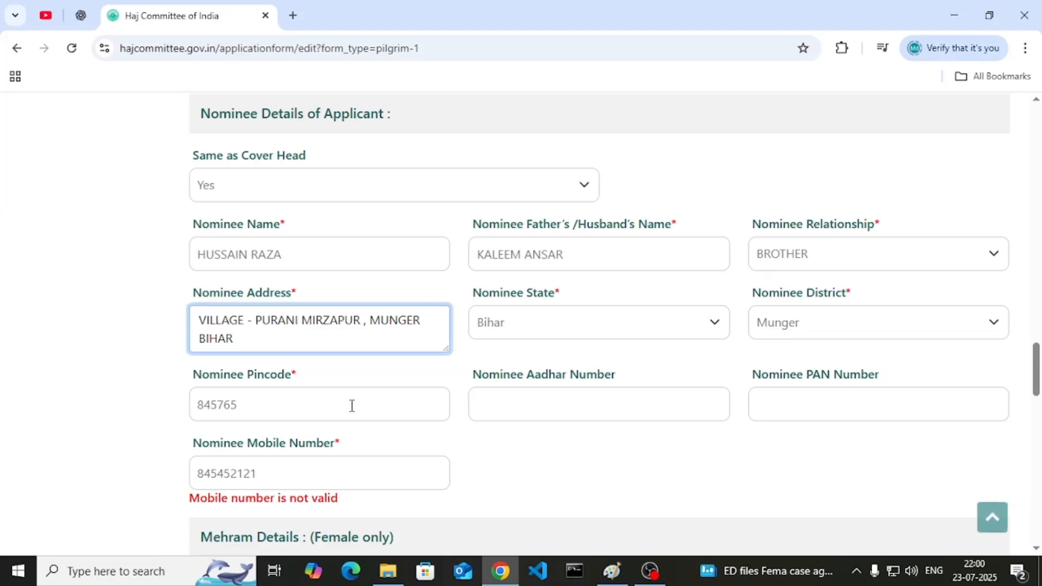
scroll(518, 430, "down", 1)
left_click(336, 400)
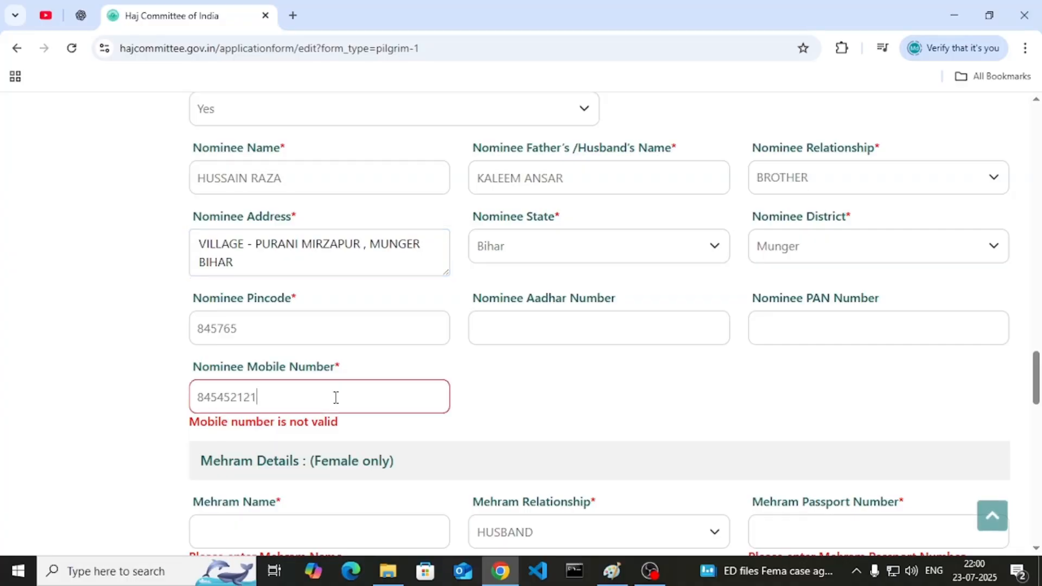
scroll(314, 399, "down", 1)
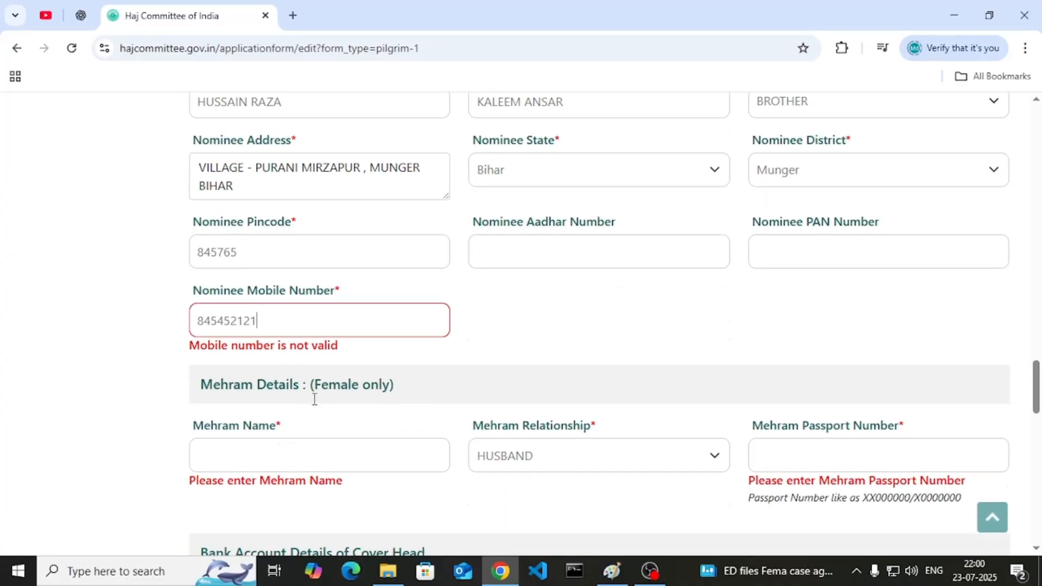
left_click(254, 459)
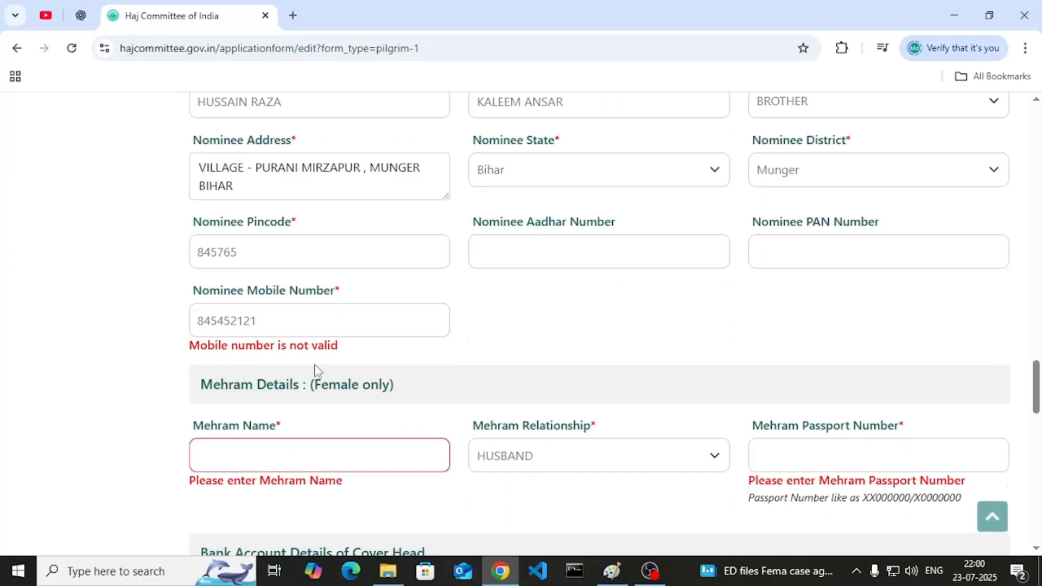
scroll(317, 371, "down", 1)
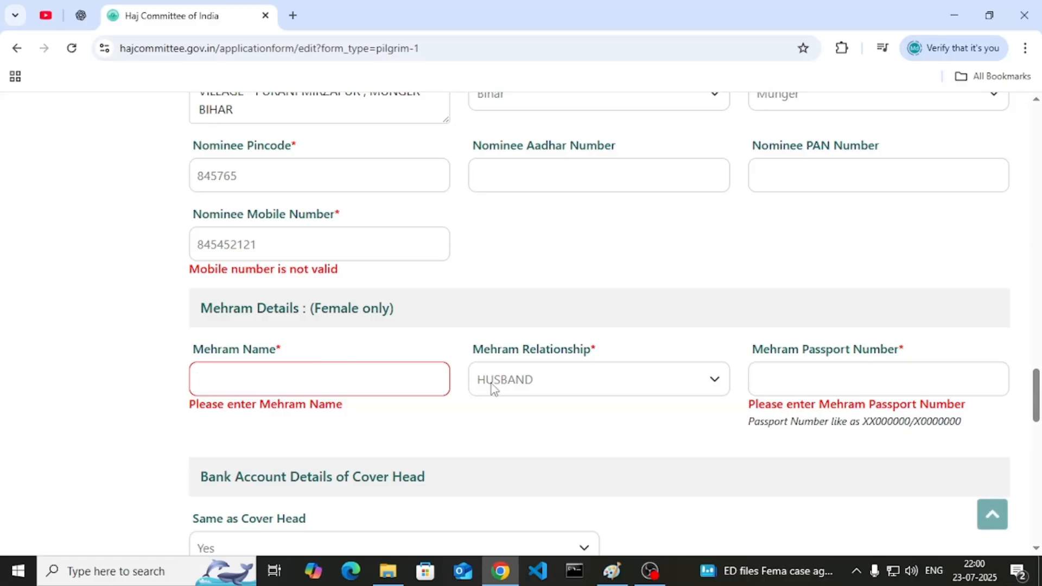
left_click(582, 386)
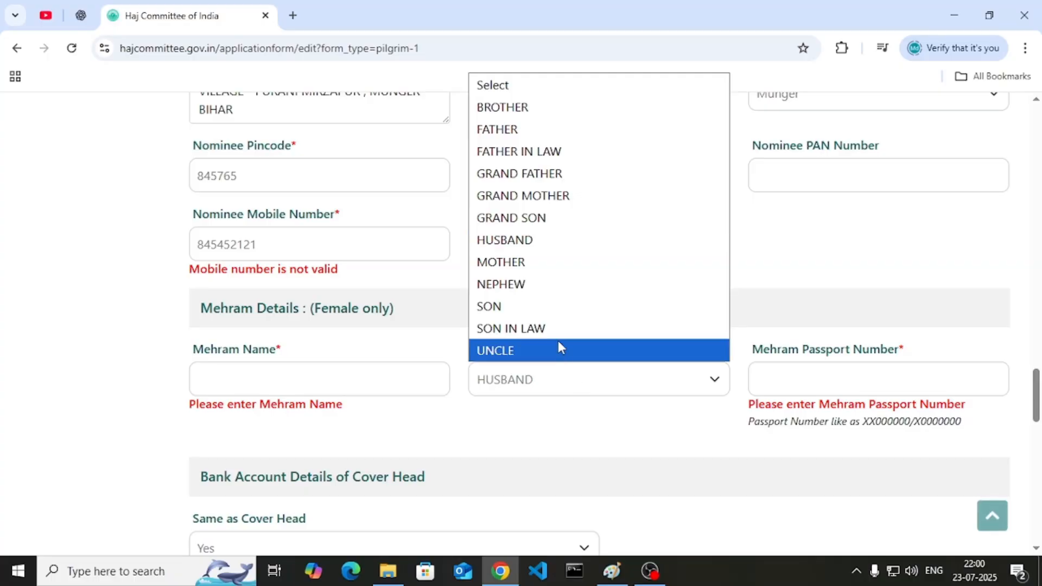
left_click(522, 136)
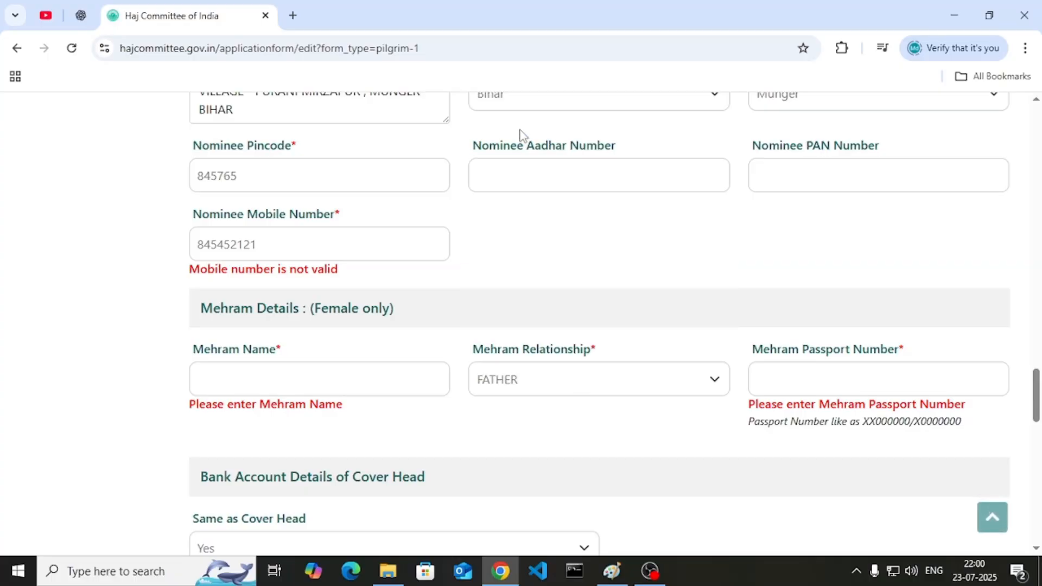
scroll(551, 347, "down", 1)
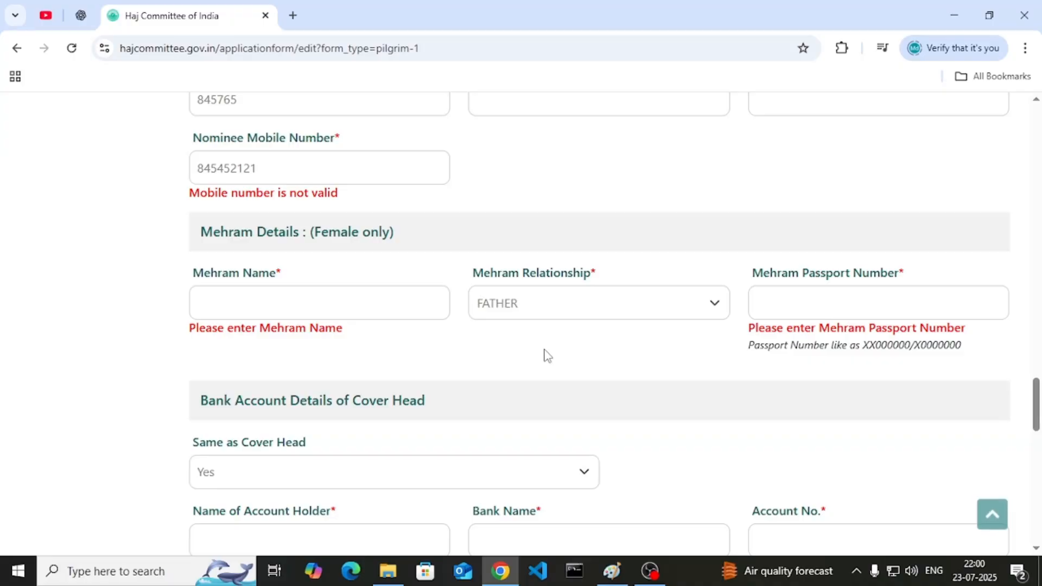
scroll(548, 353, "down", 2)
- Step through the account holder, bank name, account number and IFSC code fields
left_click(263, 389)
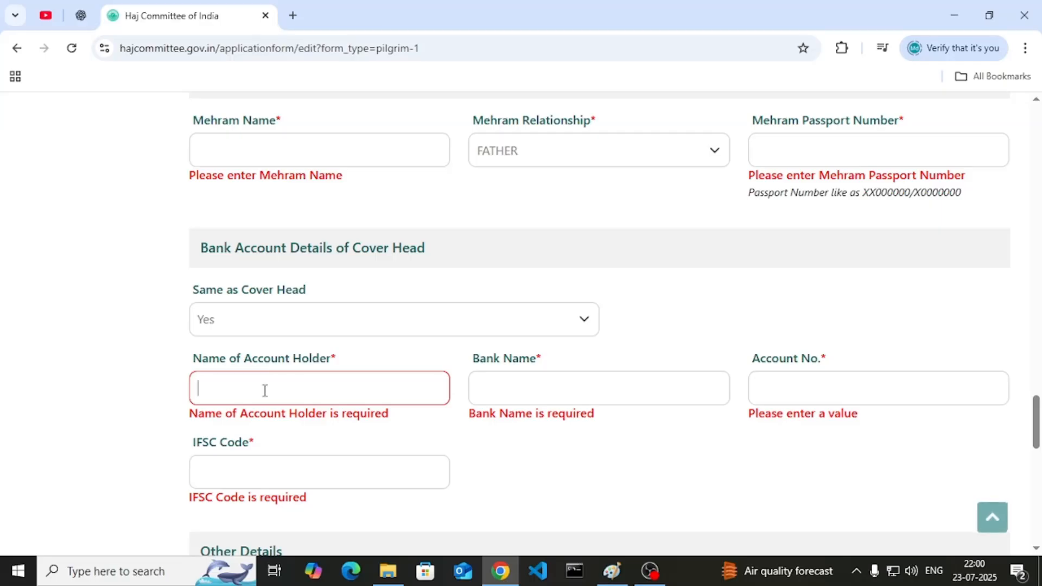
left_click(557, 401)
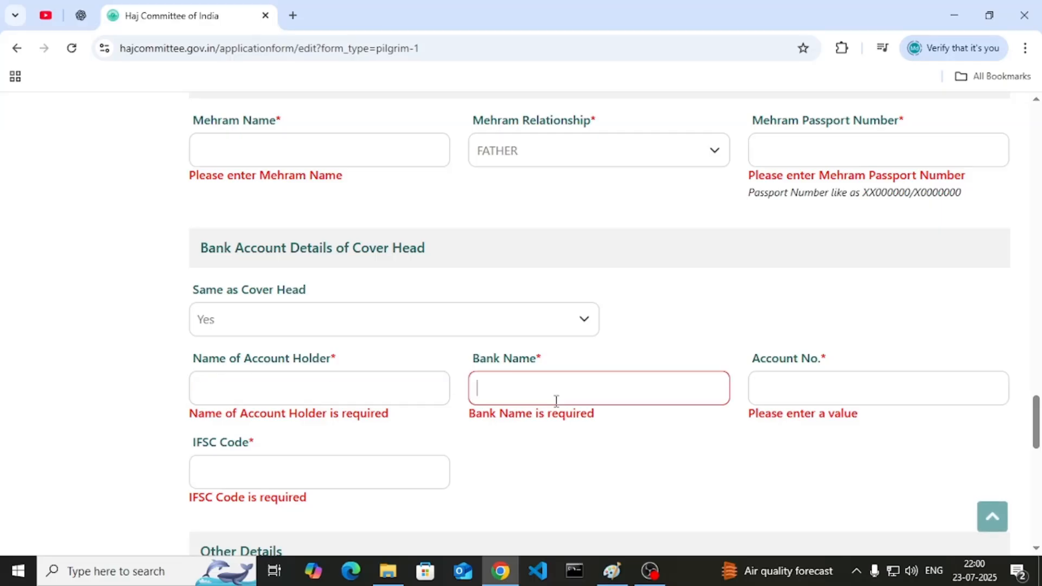
left_click(914, 380)
left_click(269, 472)
scroll(339, 454, "down", 5)
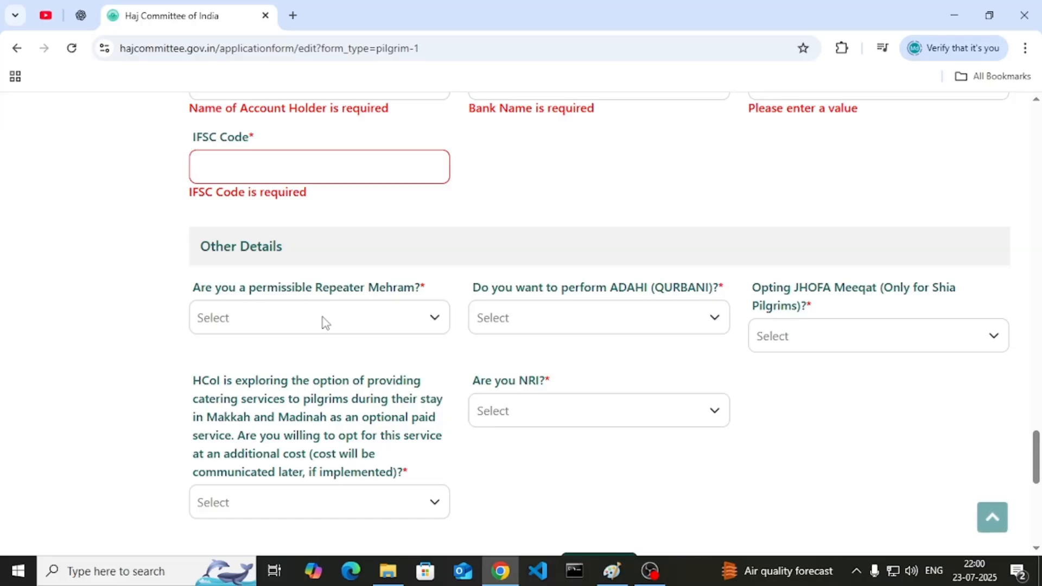
- Answer No to the permissible Repeater Mehram question
left_click(325, 321)
left_click(282, 391)
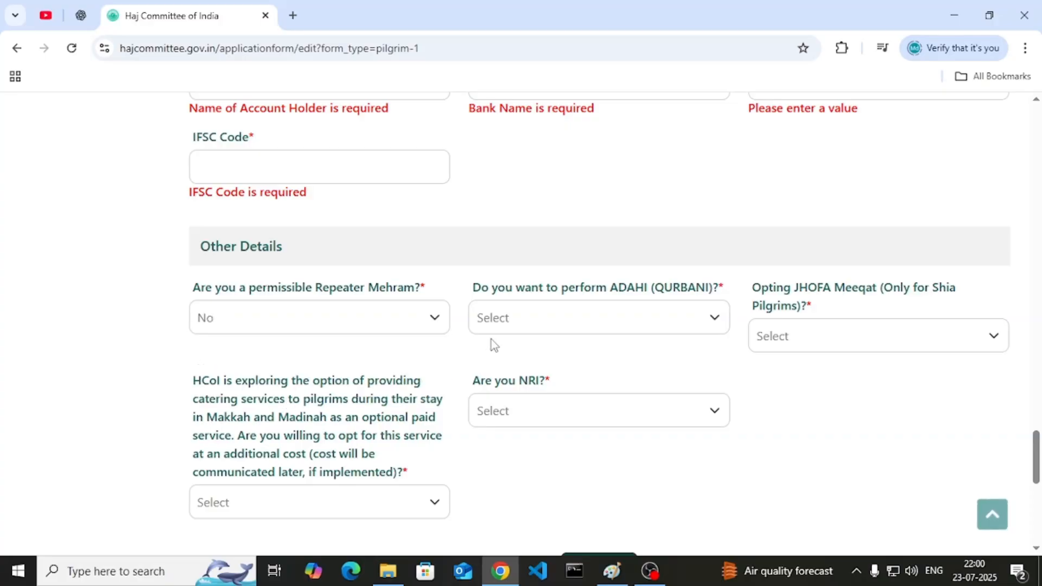
left_click(511, 322)
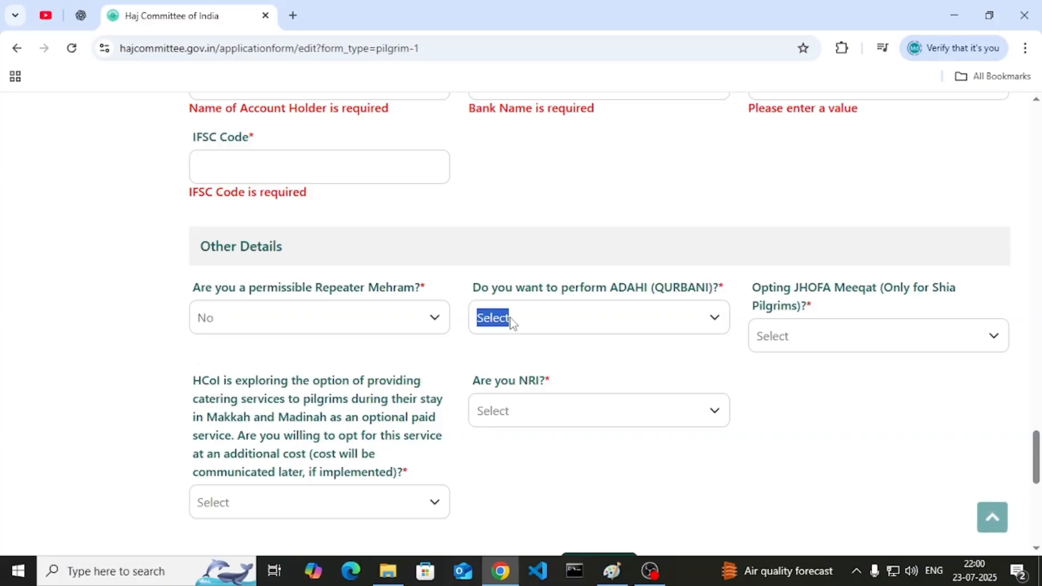
double_click(659, 320)
left_click(675, 326)
- Answer Yes to Are you NRI? in Other Details
left_click(607, 411)
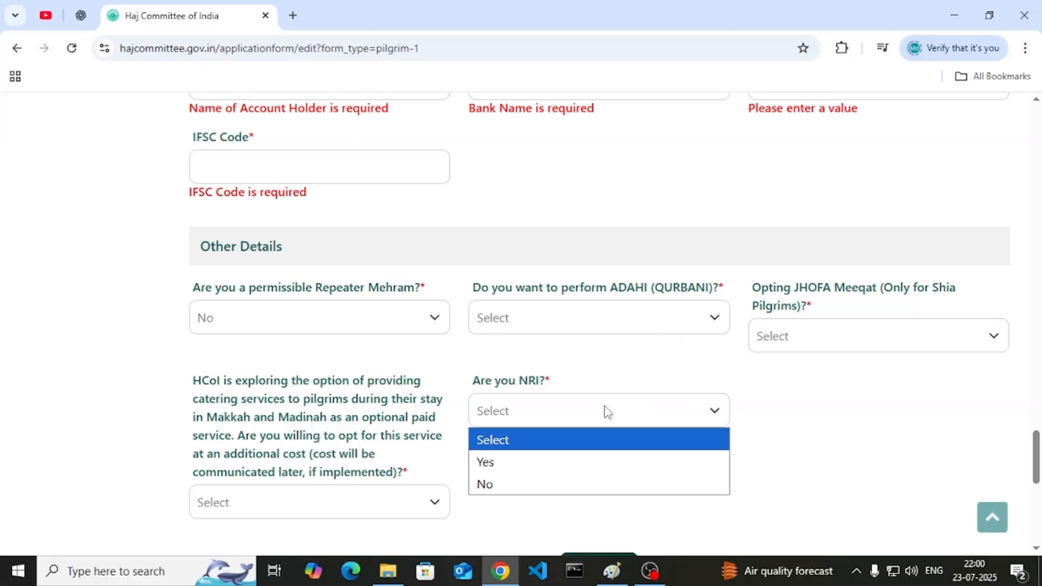
left_click(527, 466)
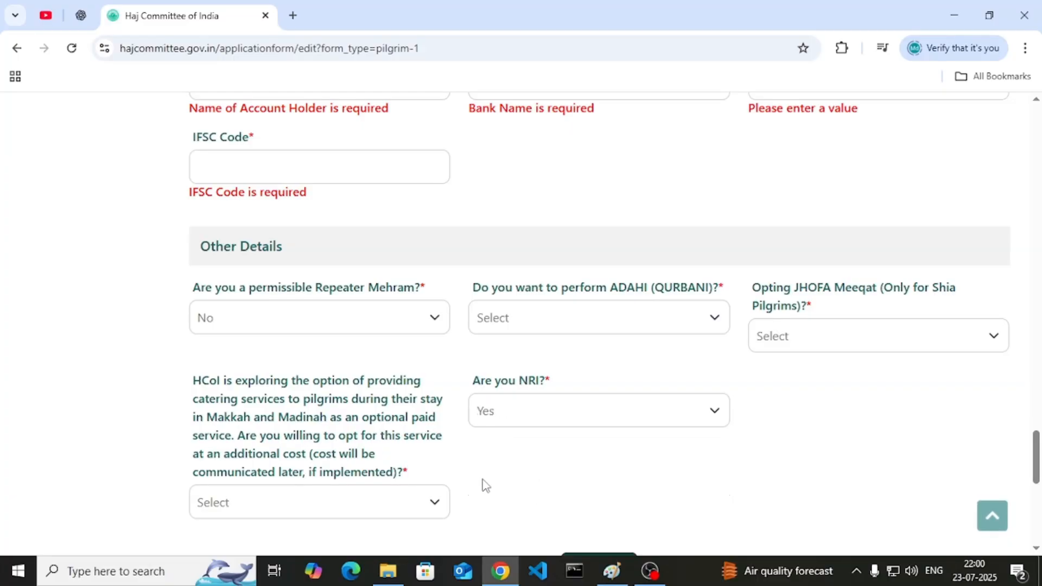
double_click(345, 499)
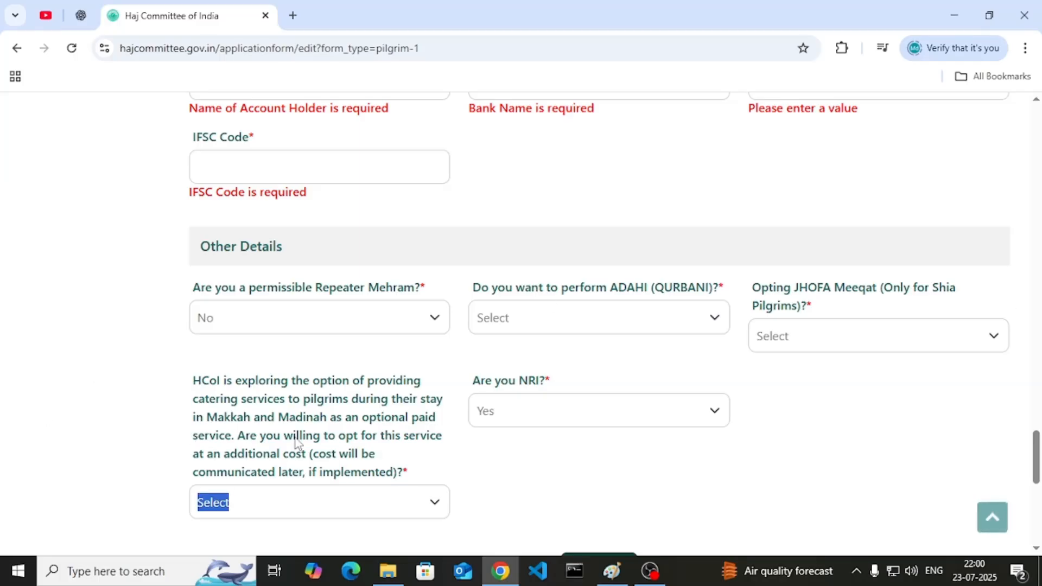
scroll(296, 442, "down", 1)
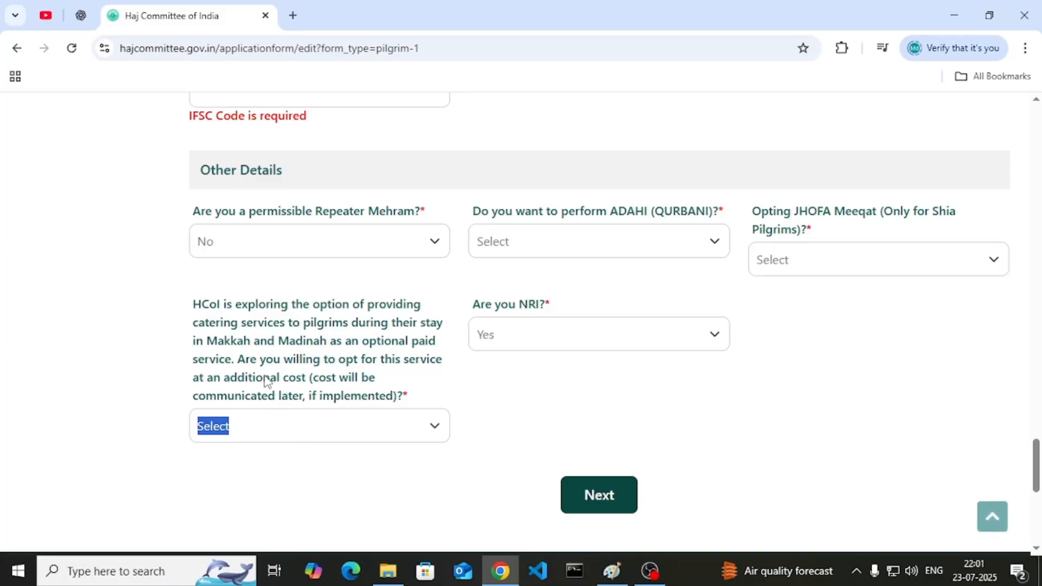
scroll(270, 383, "up", 1)
scroll(269, 383, "down", 2)
- Submit Co-Pilgrim 1 and open Upload Documents, trying the pilgrim list and photo picker
left_click(592, 418)
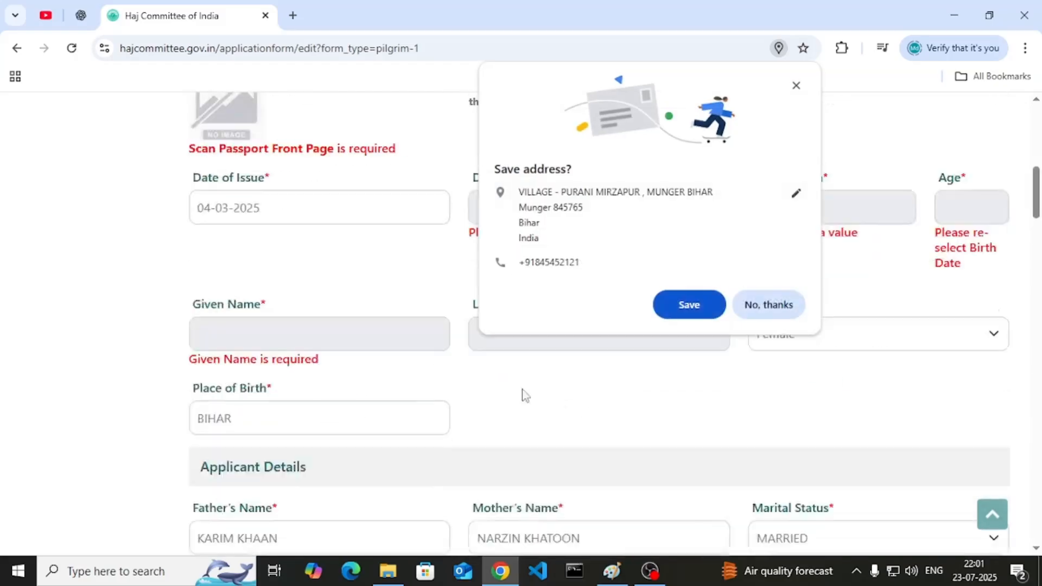
left_click(83, 212)
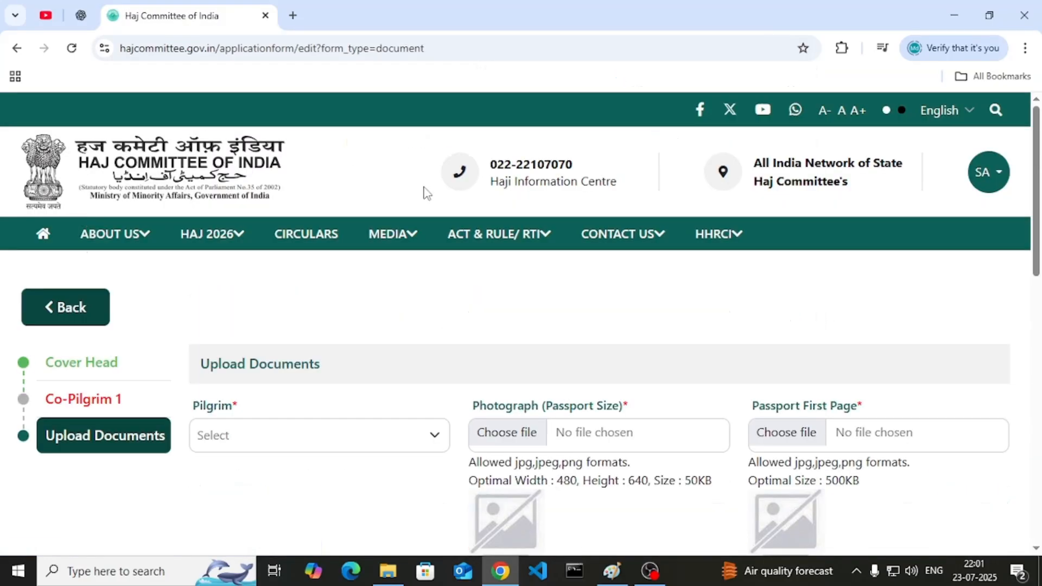
scroll(417, 195, "down", 1)
left_click(304, 356)
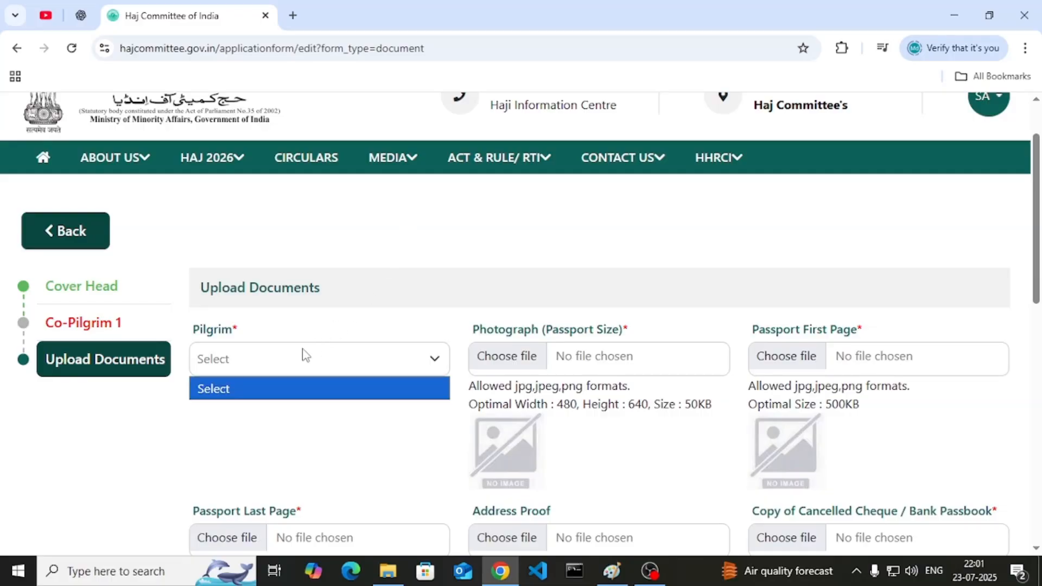
left_click(290, 382)
left_click(490, 367)
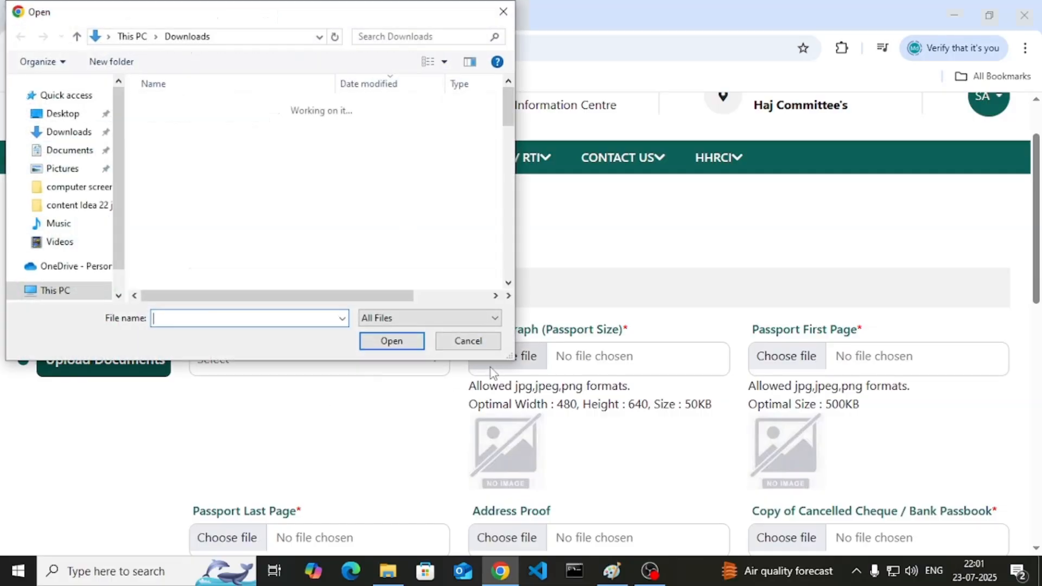
left_click(482, 347)
- Read the photograph size guidance and the Passport First Page requirement
left_click_drag(554, 405, 622, 413)
left_click(631, 406)
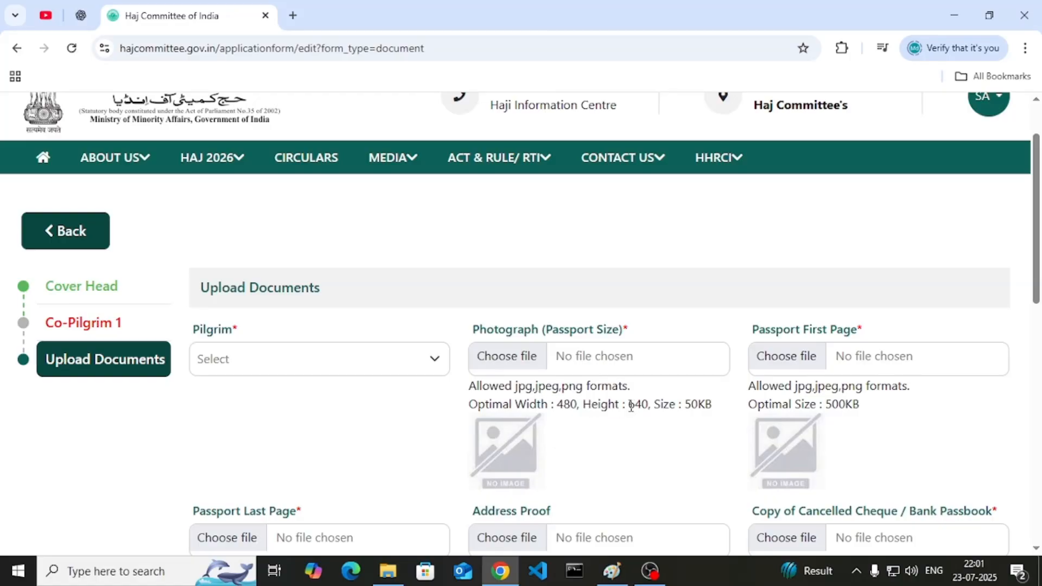
left_click_drag(529, 404, 716, 413)
triple_click(702, 406)
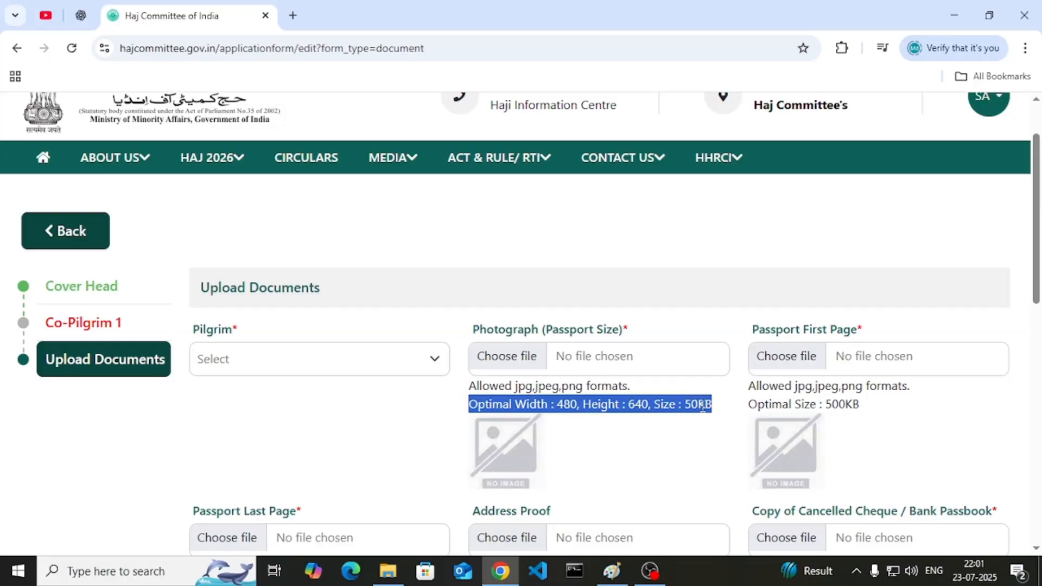
scroll(688, 267, "down", 1)
left_click_drag(755, 254, 857, 254)
left_click(859, 258)
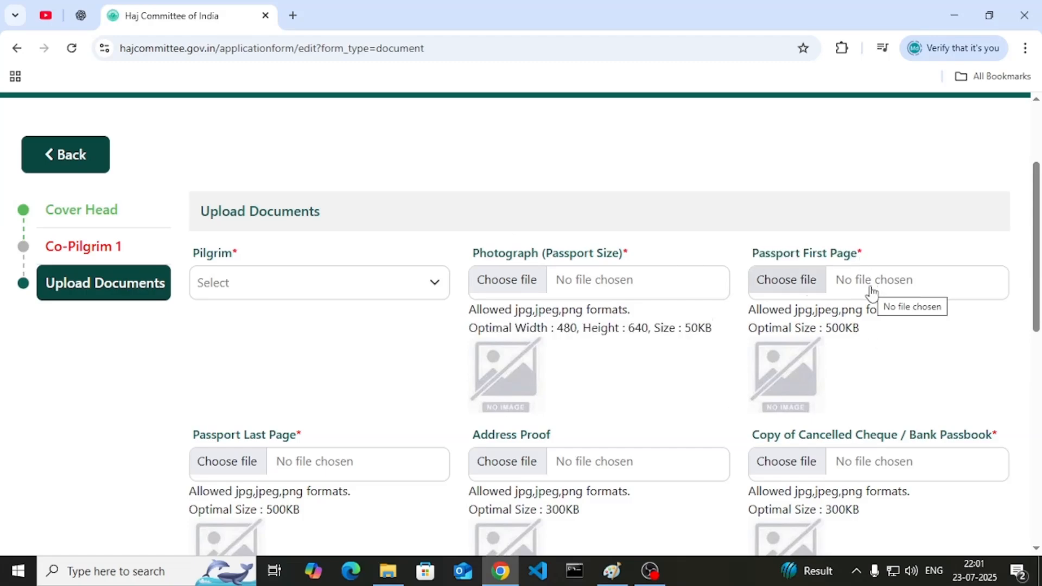
scroll(543, 369, "down", 2)
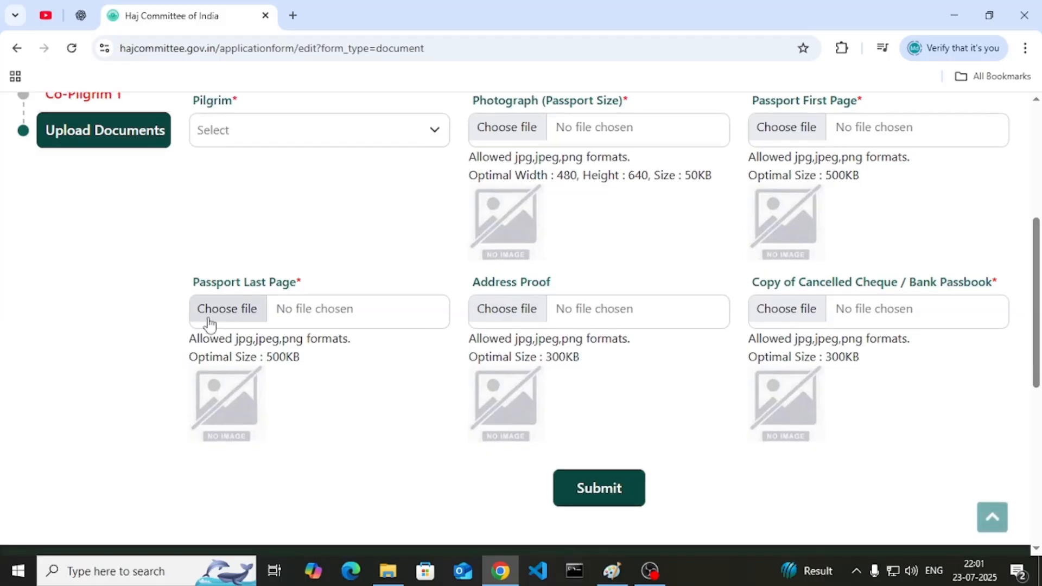
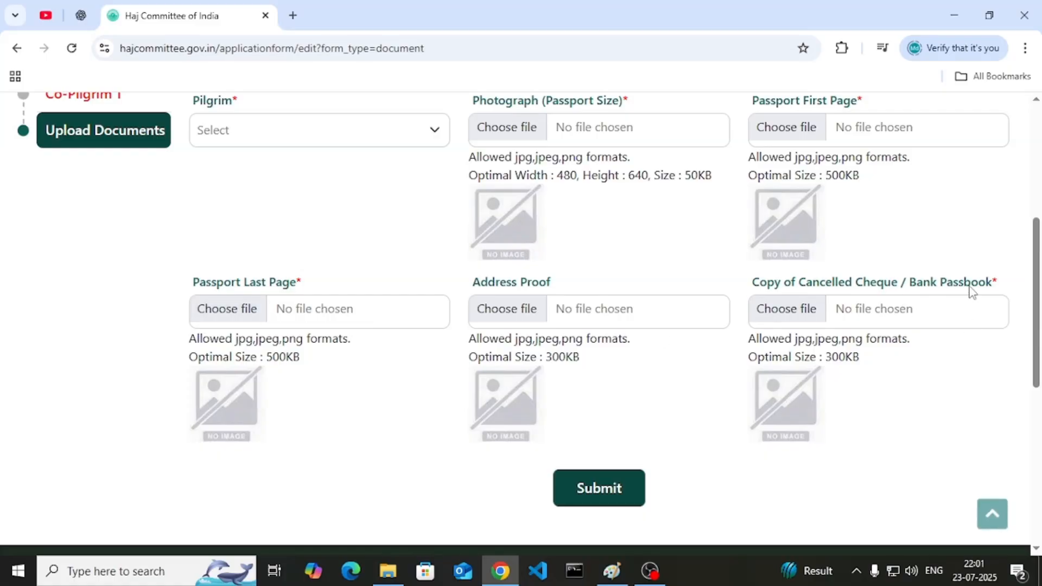
- Mark the 300KB size limit for the passbook copy on the upload page
scroll(971, 291, "down", 1)
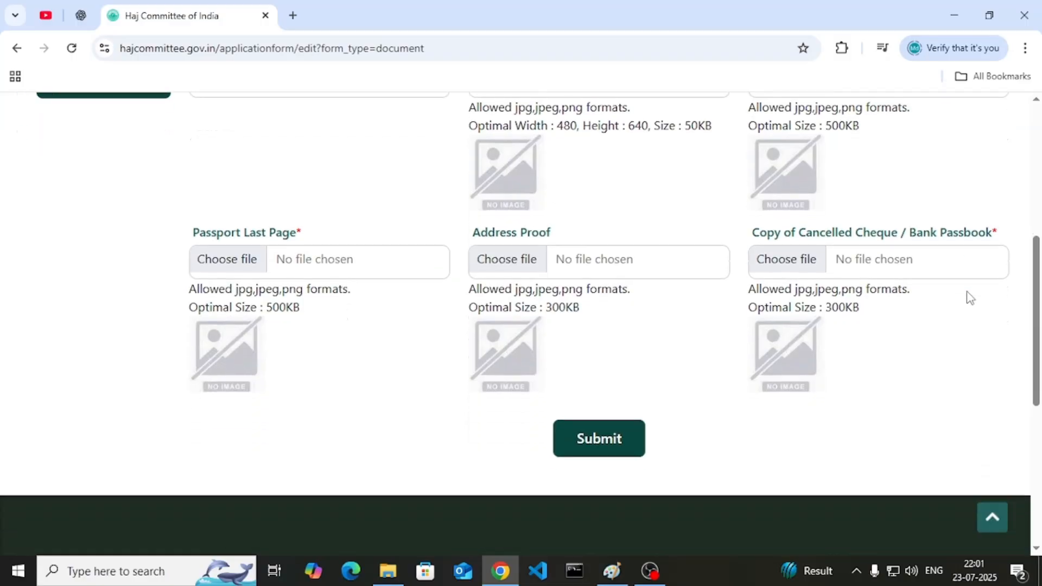
double_click(841, 282)
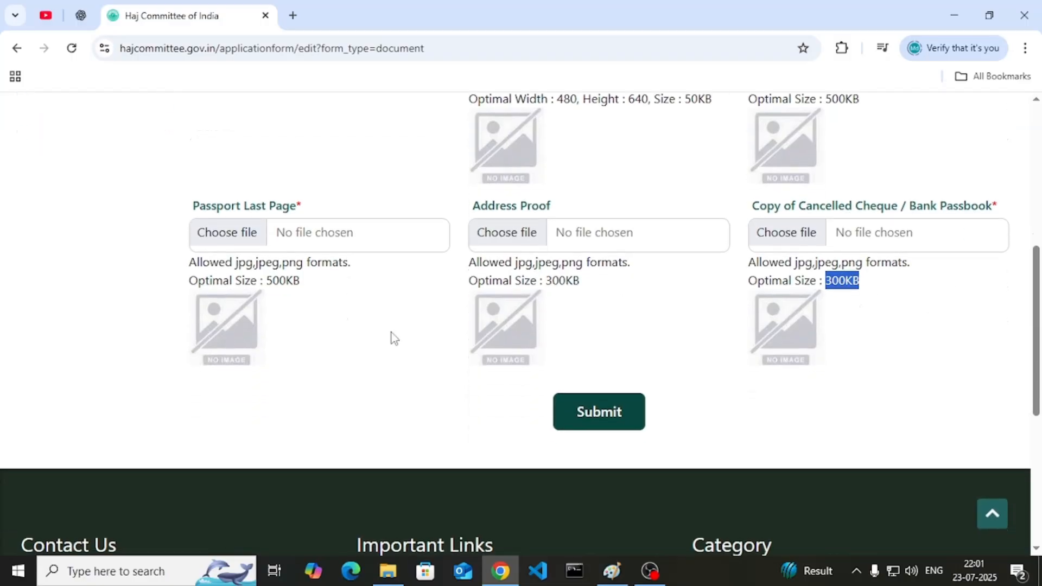
scroll(391, 337, "up", 2)
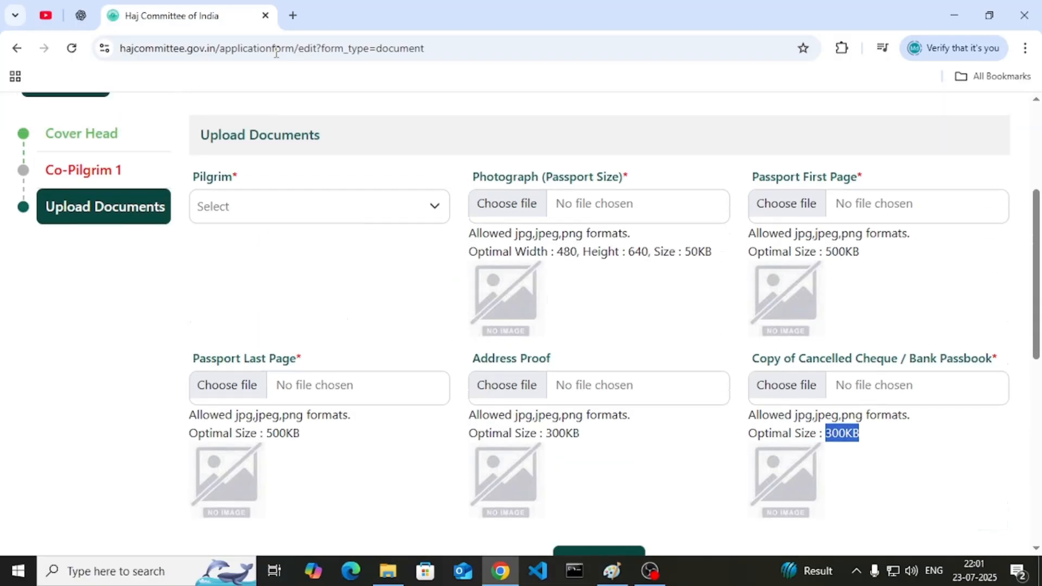
- Search Google for 'pic resize' in a new browser tab
left_click(293, 15)
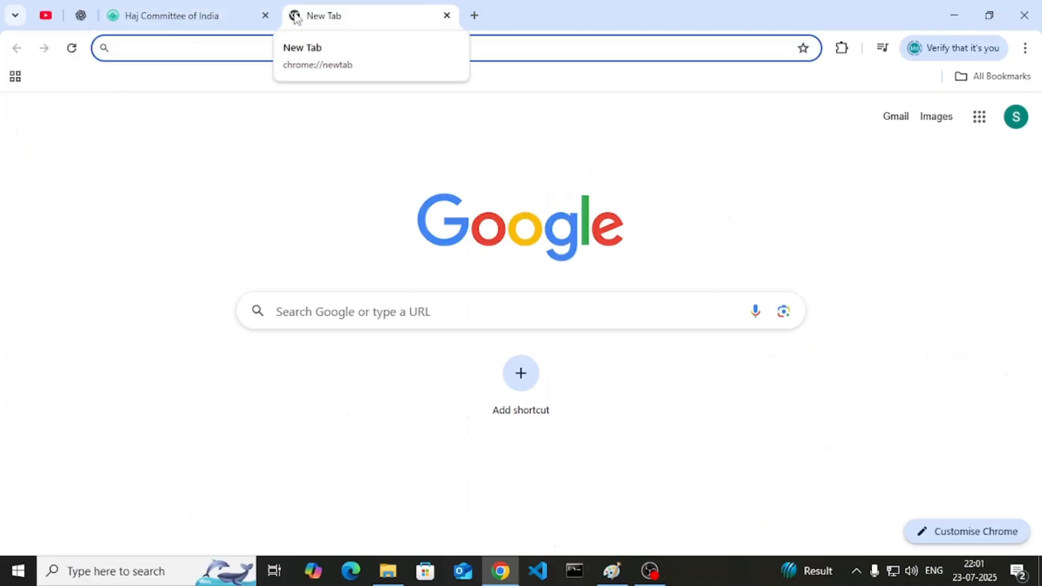
type("PICSE")
key("BackSpace")
key("BackSpace")
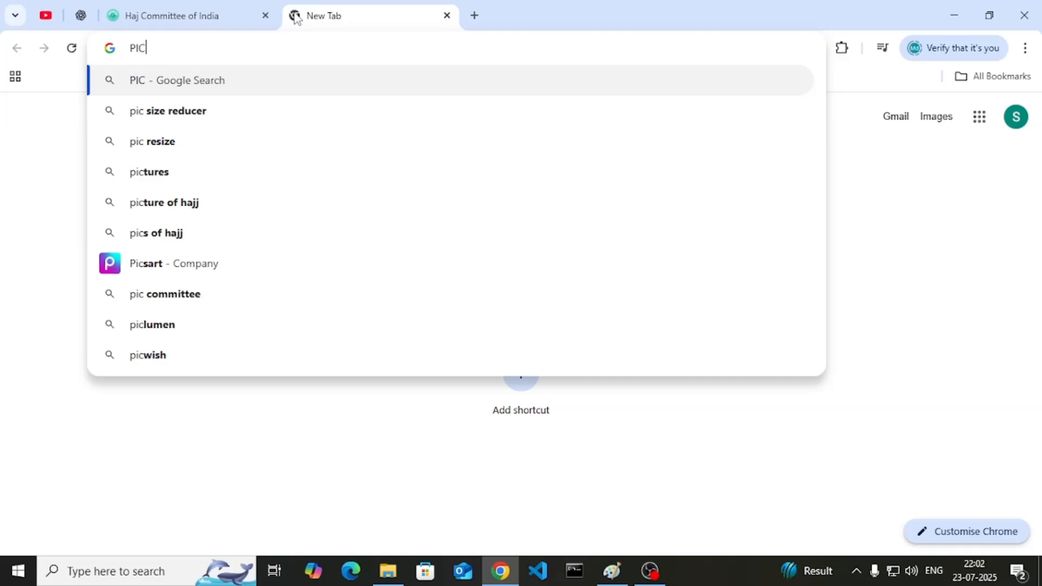
type("RE")
key("Return")
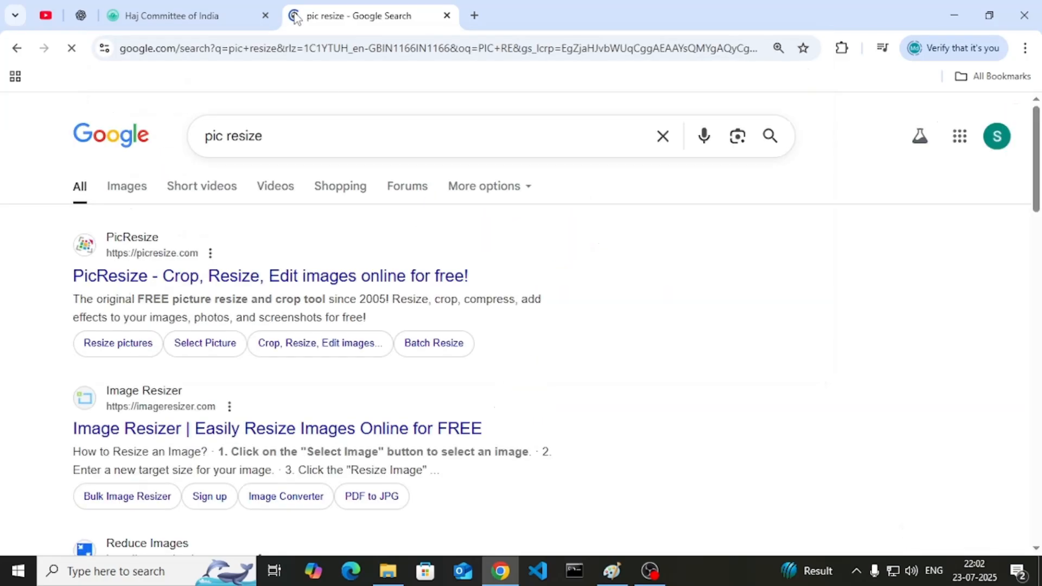
- Open PicResize and load brabu_logo1 from Downloads for editing
left_click(172, 278)
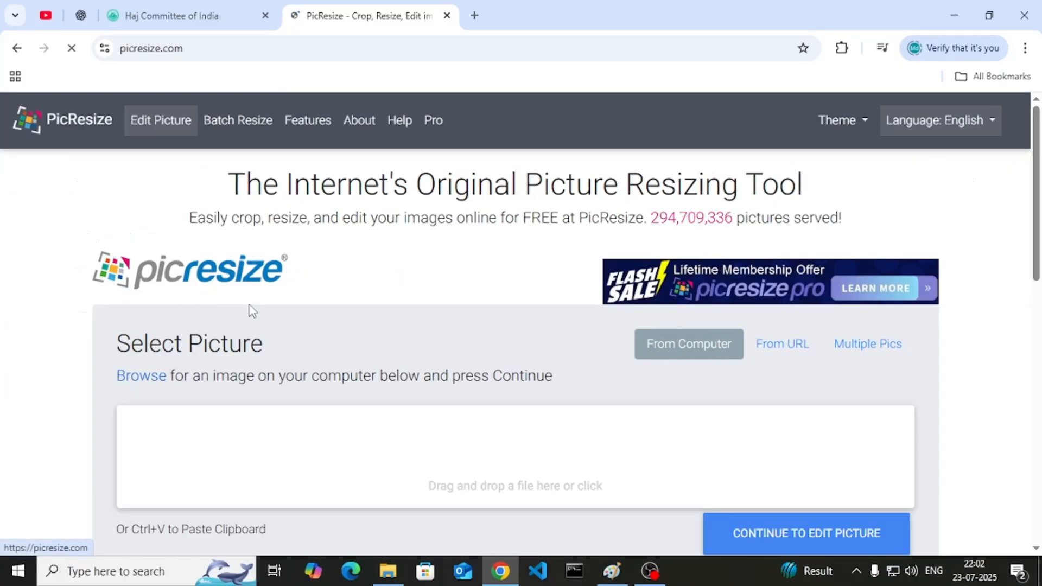
scroll(485, 336, "down", 3)
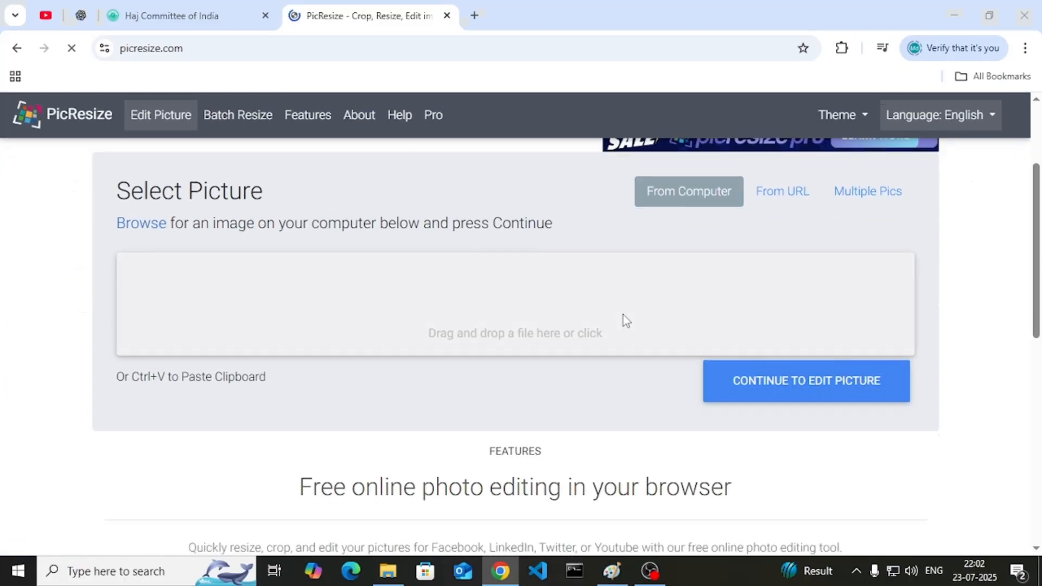
left_click(624, 320)
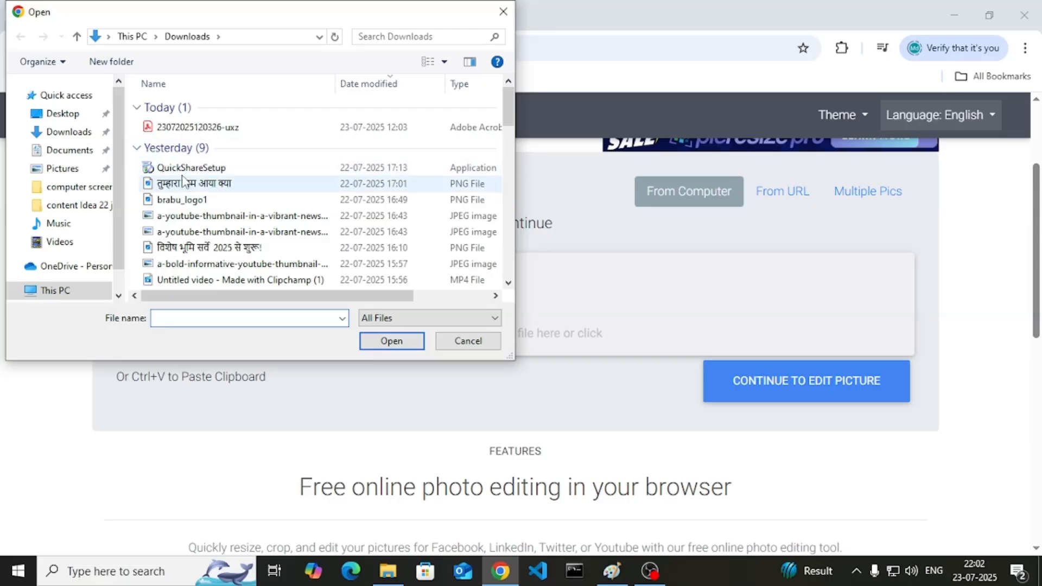
left_click(194, 199)
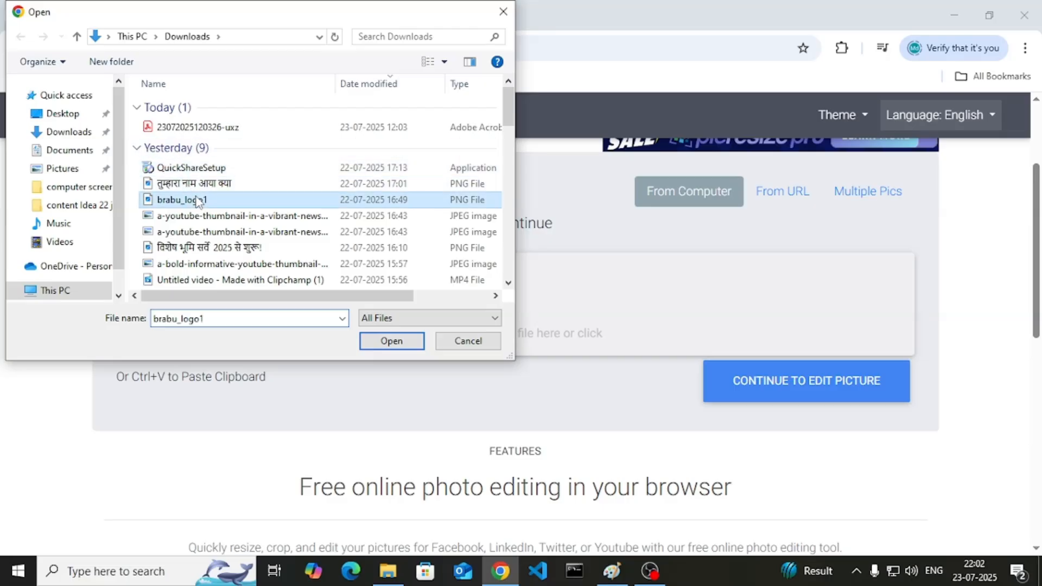
left_click(406, 342)
left_click(764, 382)
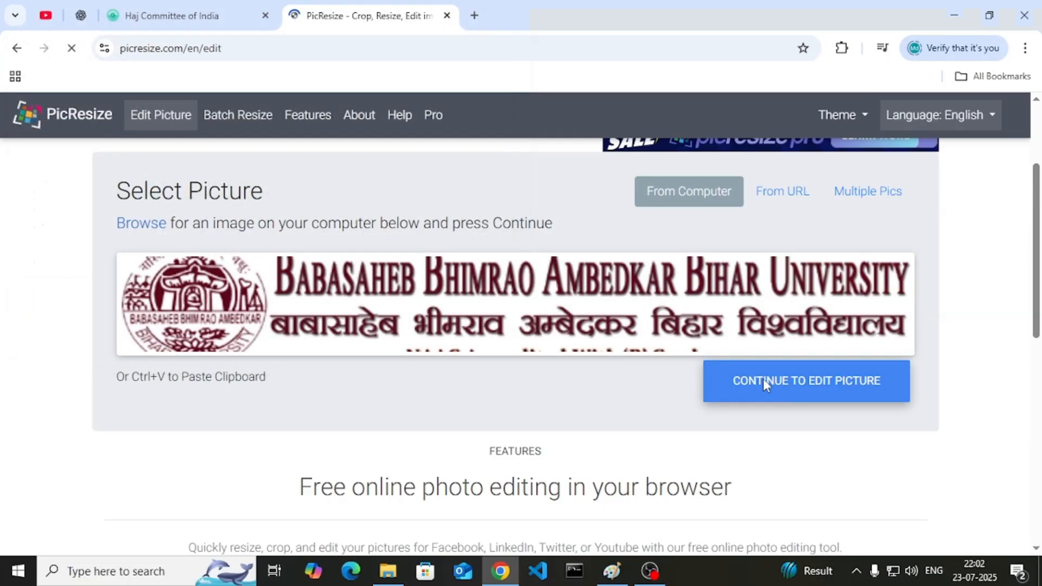
- Dismiss the covering ad and set the page zoom to 90% to see the editor
scroll(336, 331, "down", 2)
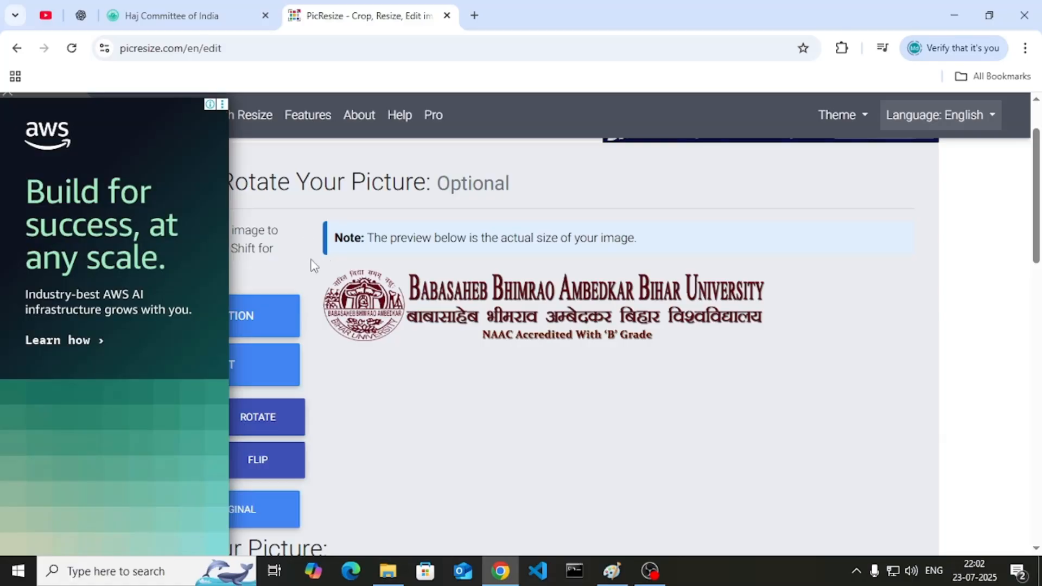
left_click(220, 108)
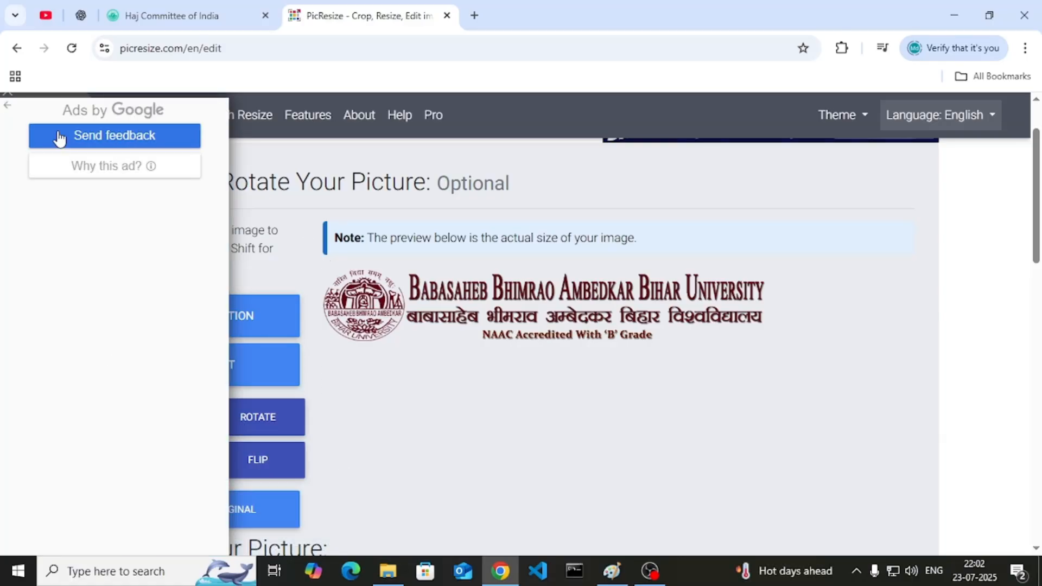
left_click(58, 136)
left_click(107, 217)
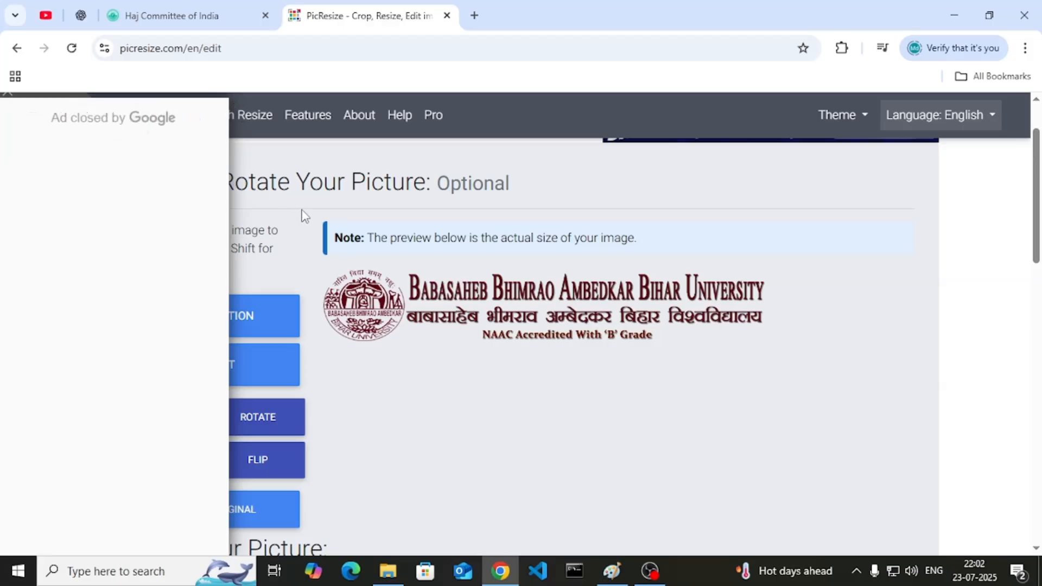
key("ctrl+plus")
key("ctrl+plus")
key("ctrl+plus")
key("ctrl+plus")
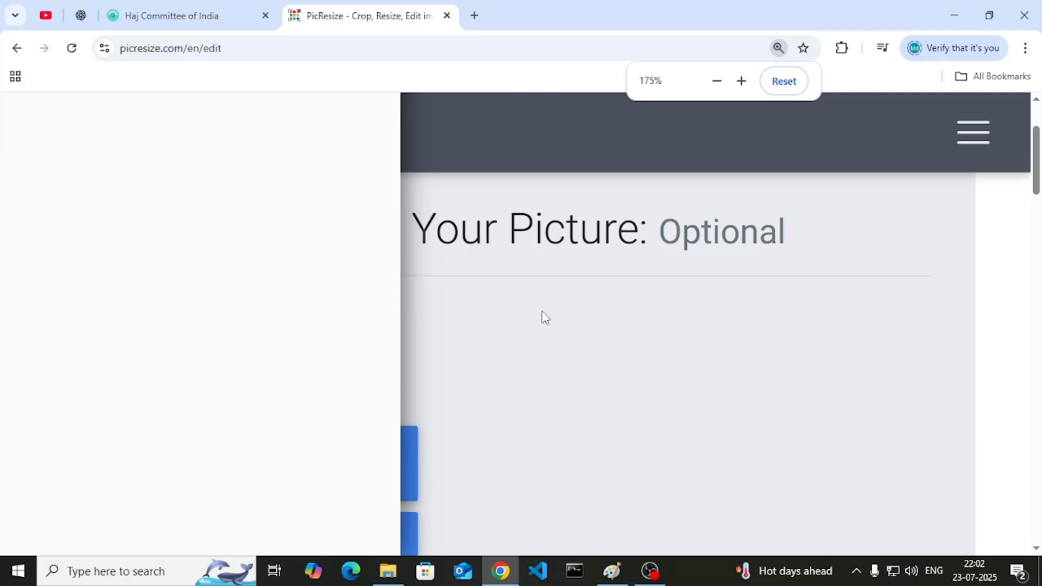
key("ctrl+0")
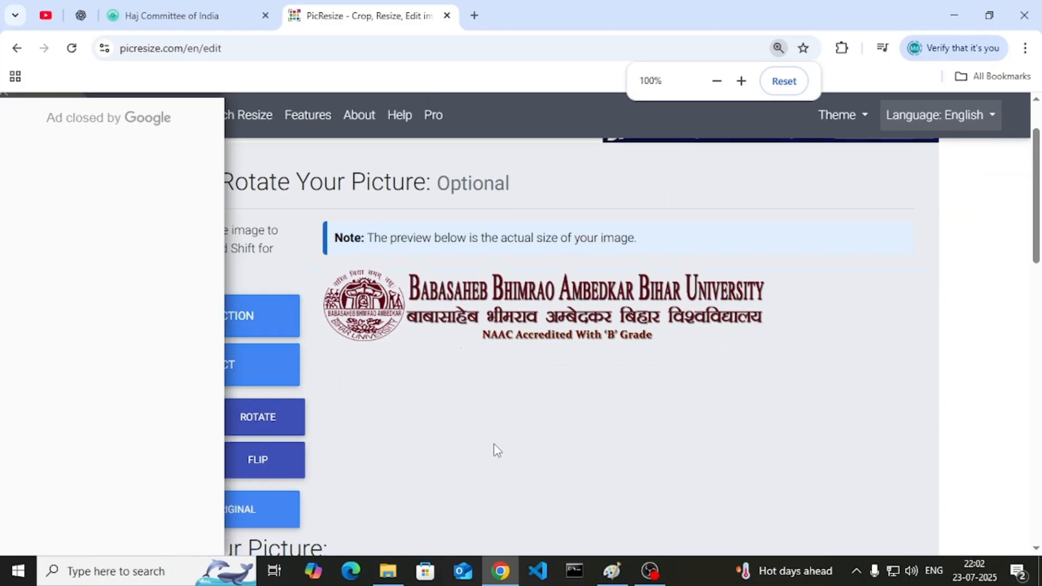
key("ctrl+plus")
key("ctrl+plus")
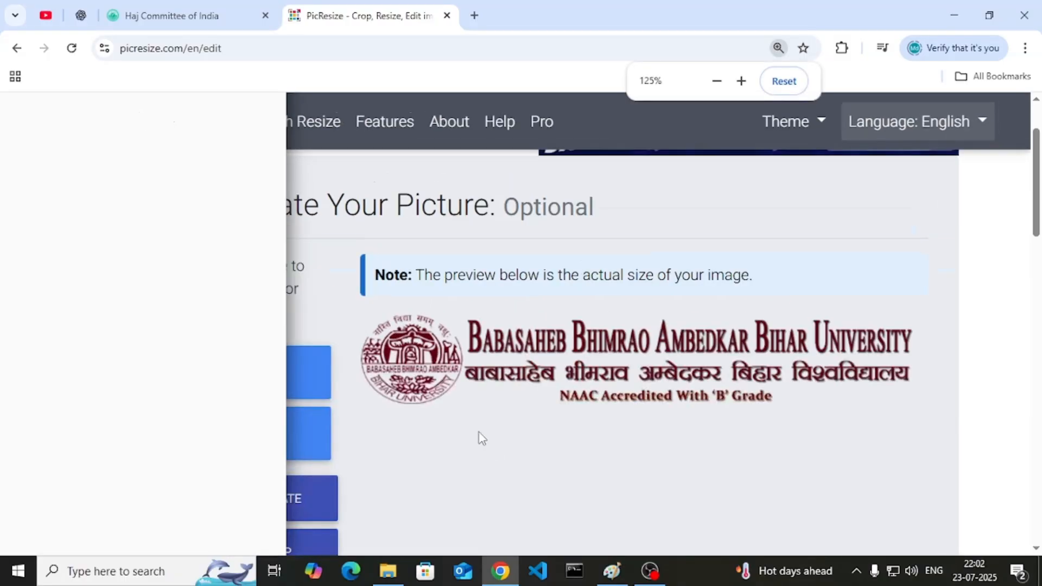
key("ctrl+minus")
key("ctrl+minus")
key("ctrl+minus")
key("ctrl+minus")
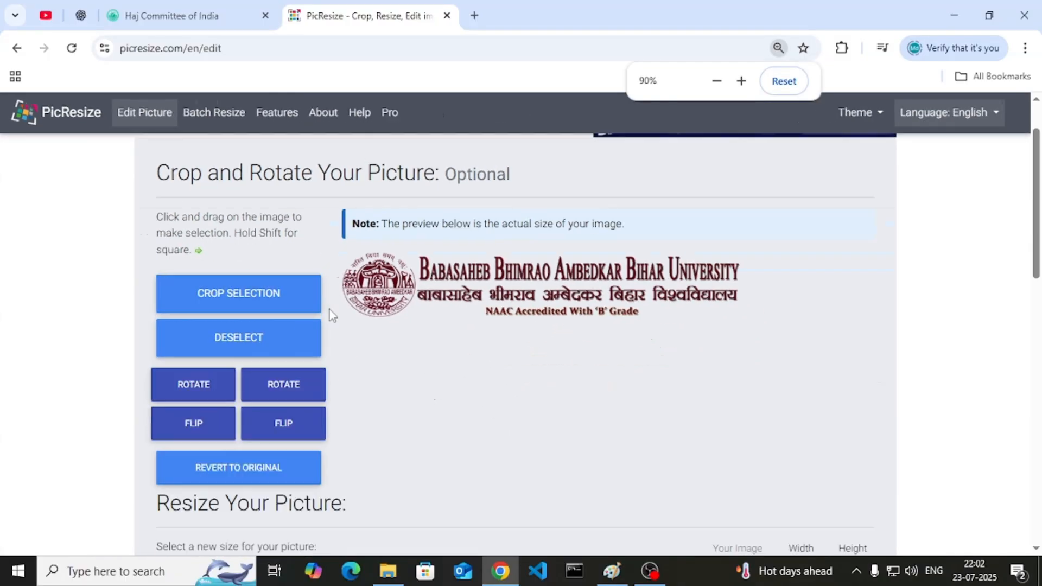
- Mark a crop area across the whole logo
left_click(233, 294)
left_click_drag(429, 265, 616, 333)
scroll(544, 372, "down", 3)
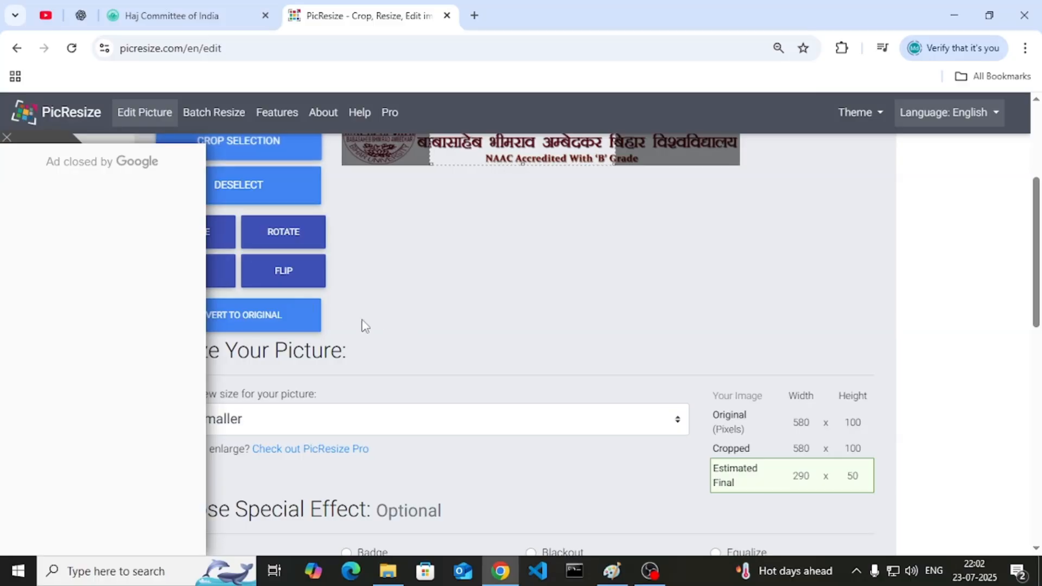
key("ctrl+plus")
key("ctrl+plus")
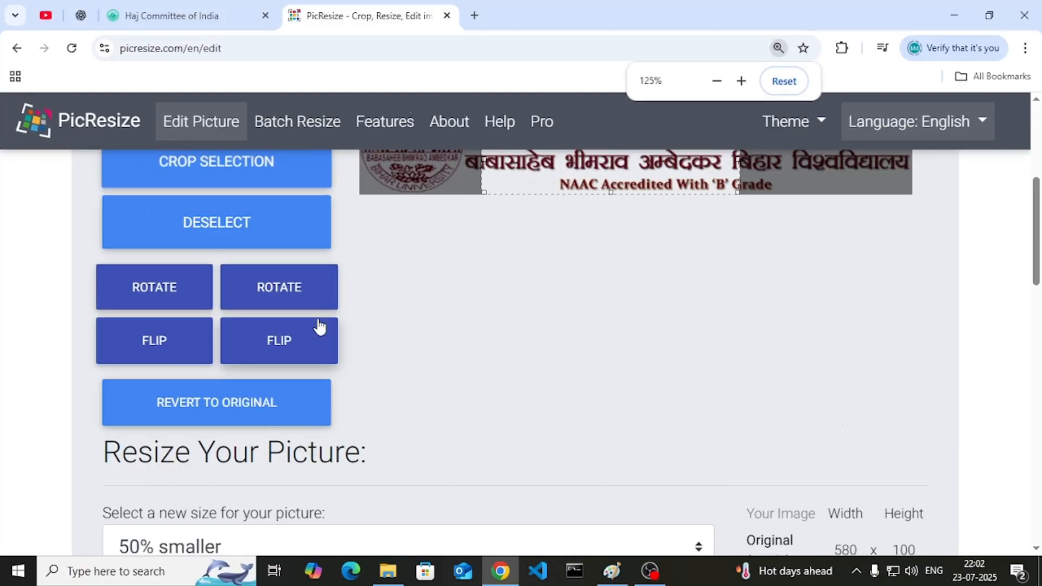
scroll(385, 353, "up", 1)
scroll(386, 354, "down", 4)
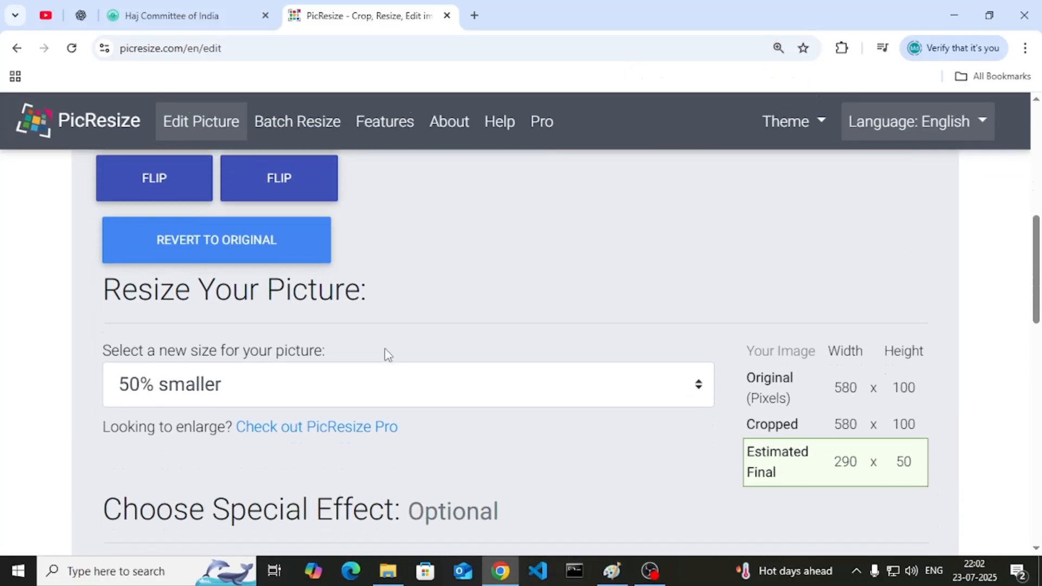
scroll(388, 355, "down", 1)
scroll(558, 322, "down", 2)
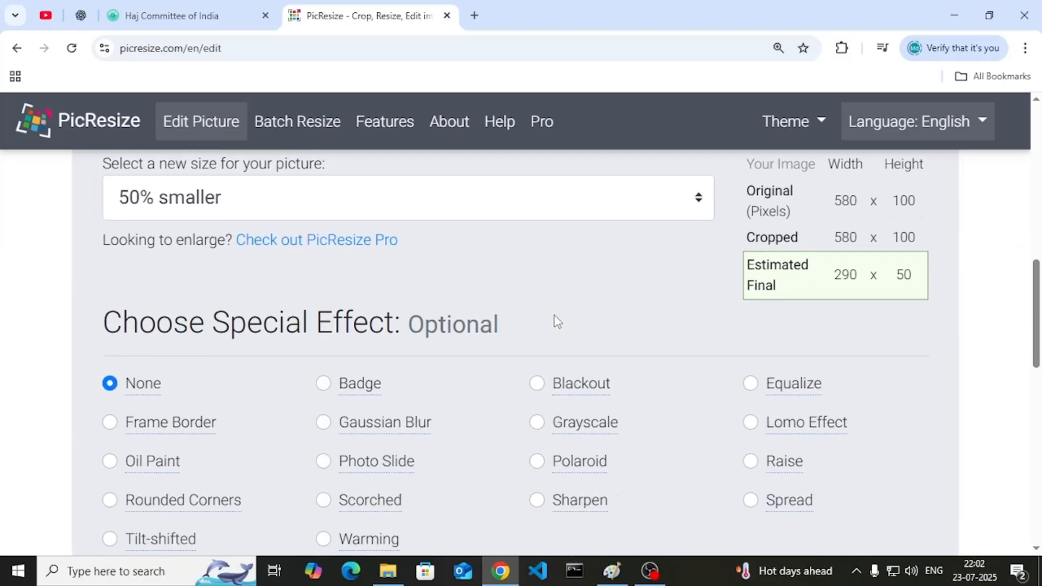
scroll(559, 315, "down", 2)
scroll(417, 242, "up", 3)
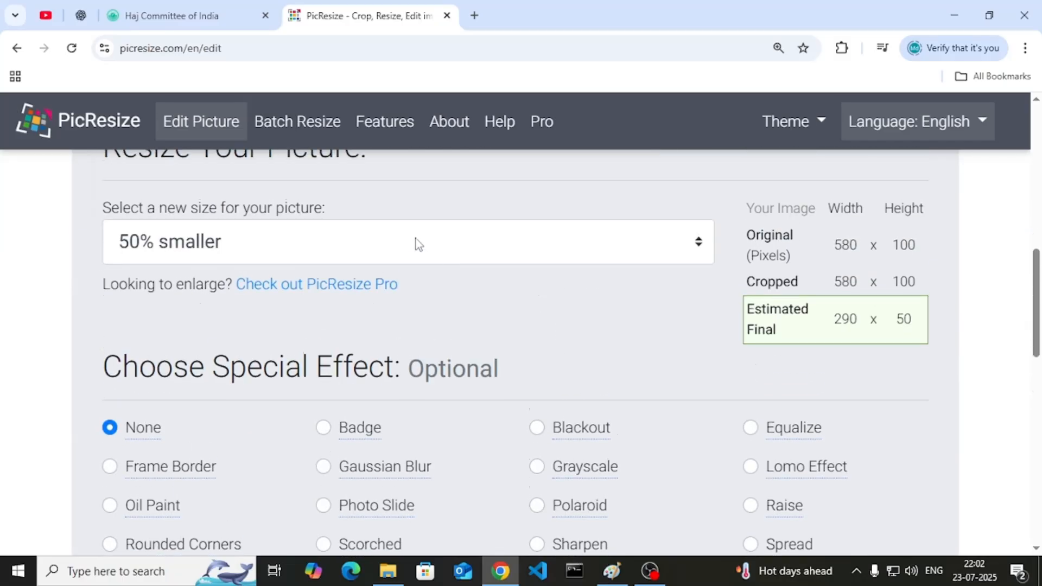
- Choose Custom Size as the new picture size, checking the portal's photo requirements
left_click(416, 242)
left_click(358, 407)
left_click(195, 351)
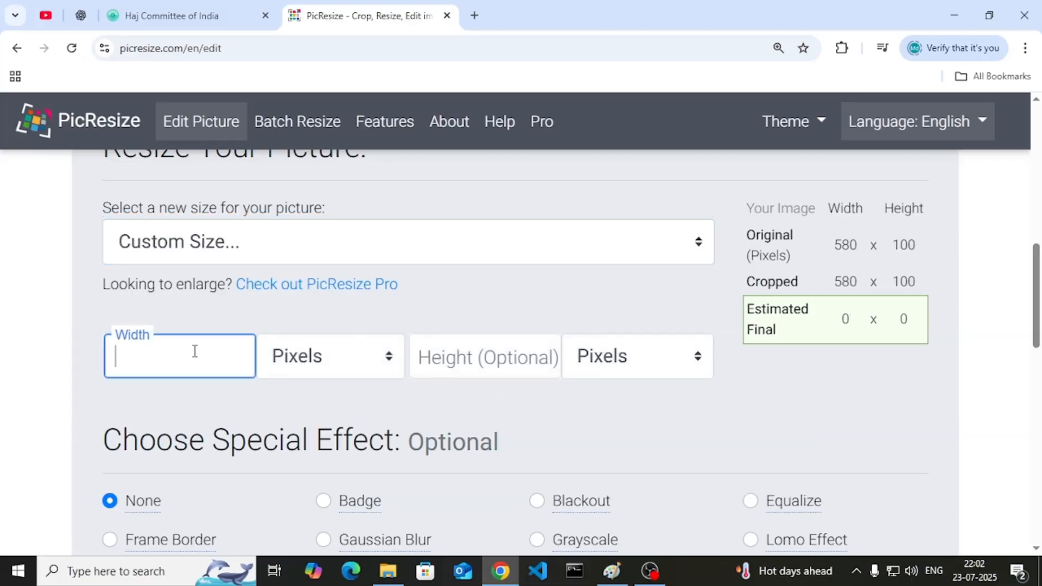
left_click(250, 7)
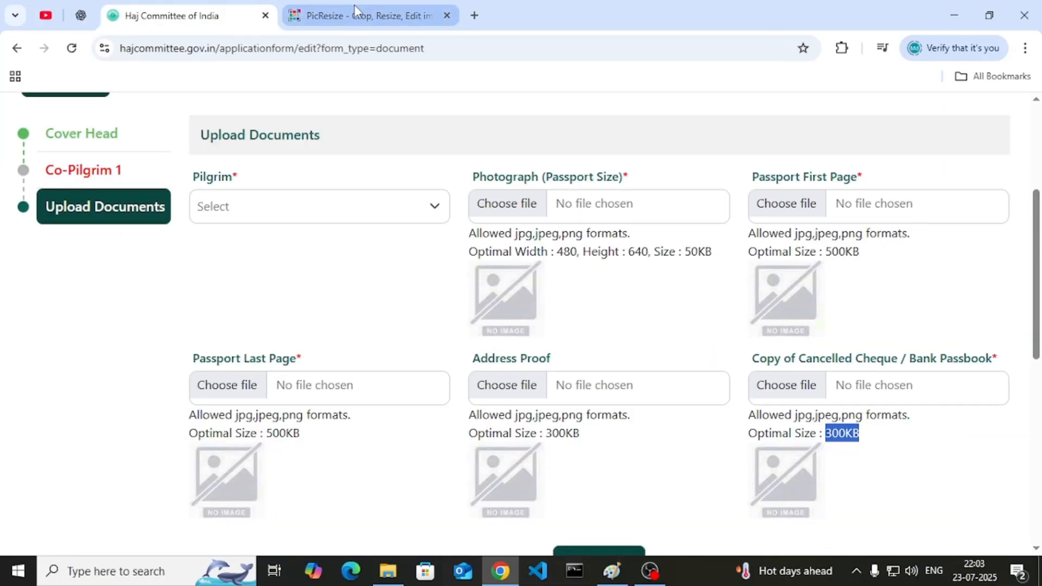
left_click(353, 5)
left_click(602, 239)
- Enter a custom size of 480 pixels wide by 640 pixels high
left_click(199, 349)
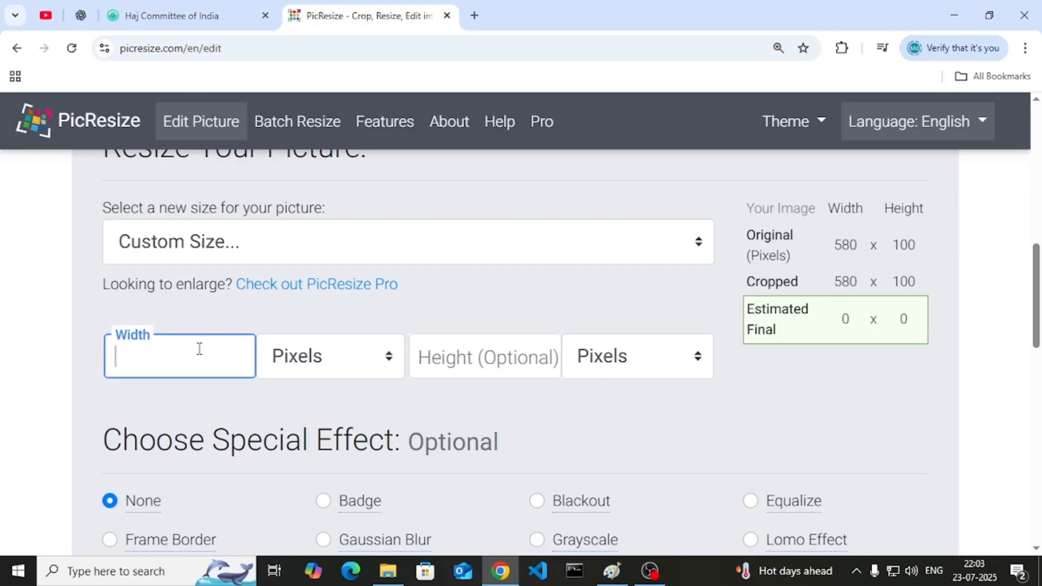
left_click(458, 353)
left_click(233, 14)
left_click(388, 19)
type("640")
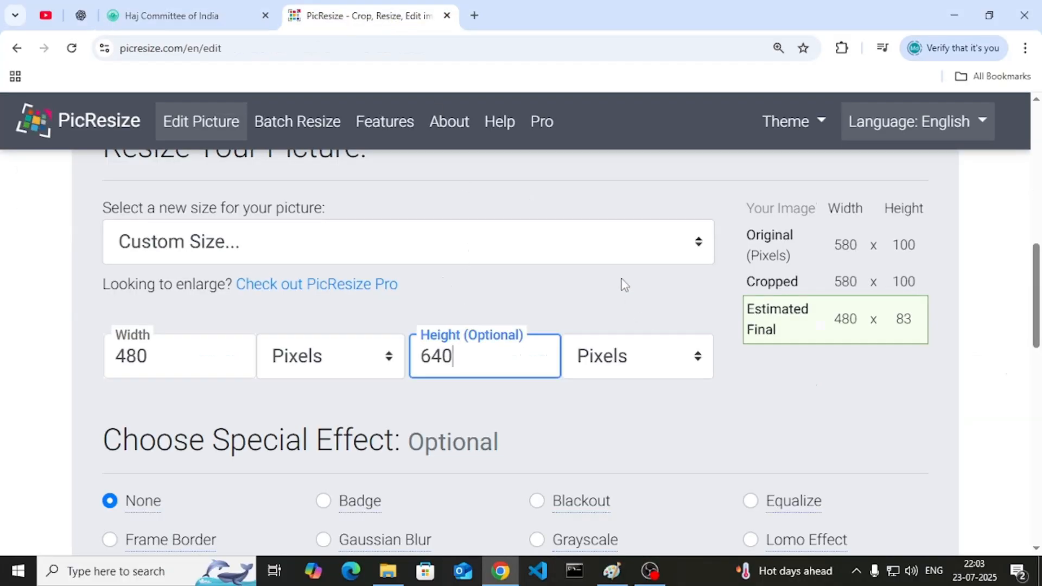
key("ctrl+minus")
key("ctrl+minus")
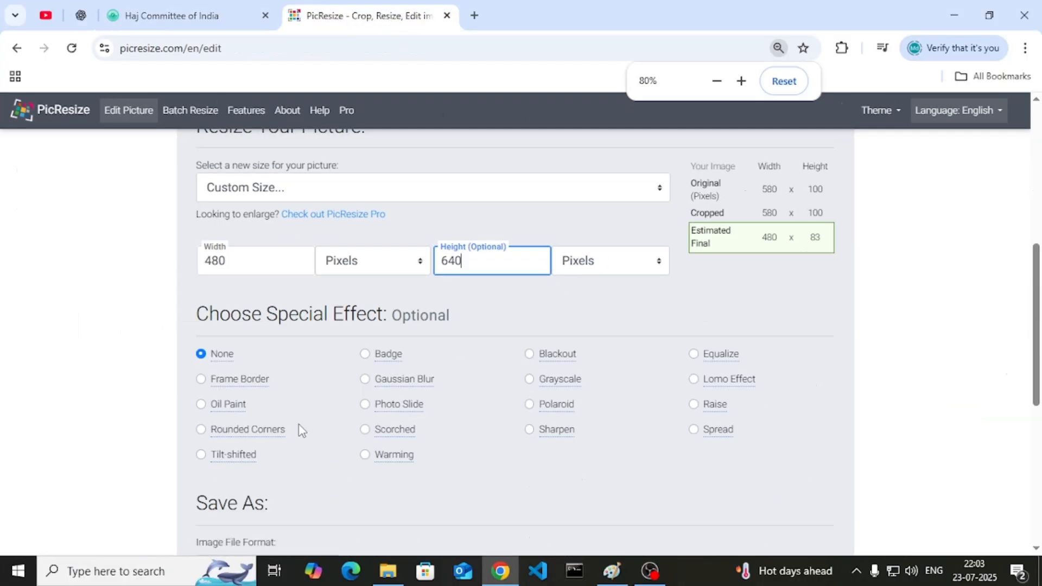
scroll(302, 432, "up", 2)
key("ctrl+plus")
key("ctrl+plus")
scroll(321, 374, "down", 10)
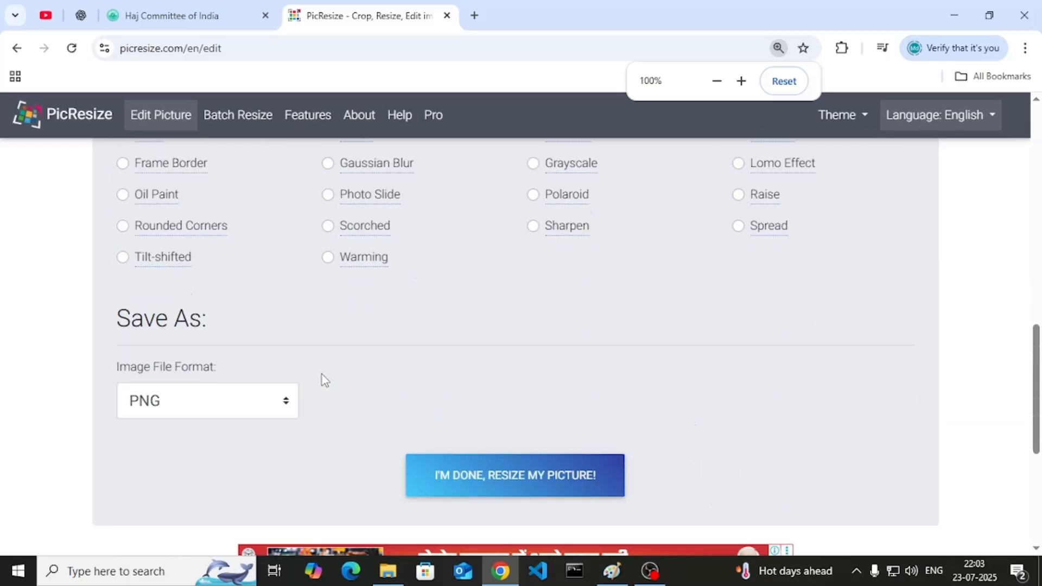
- Set the output format to JPG with Best quality
left_click(196, 253)
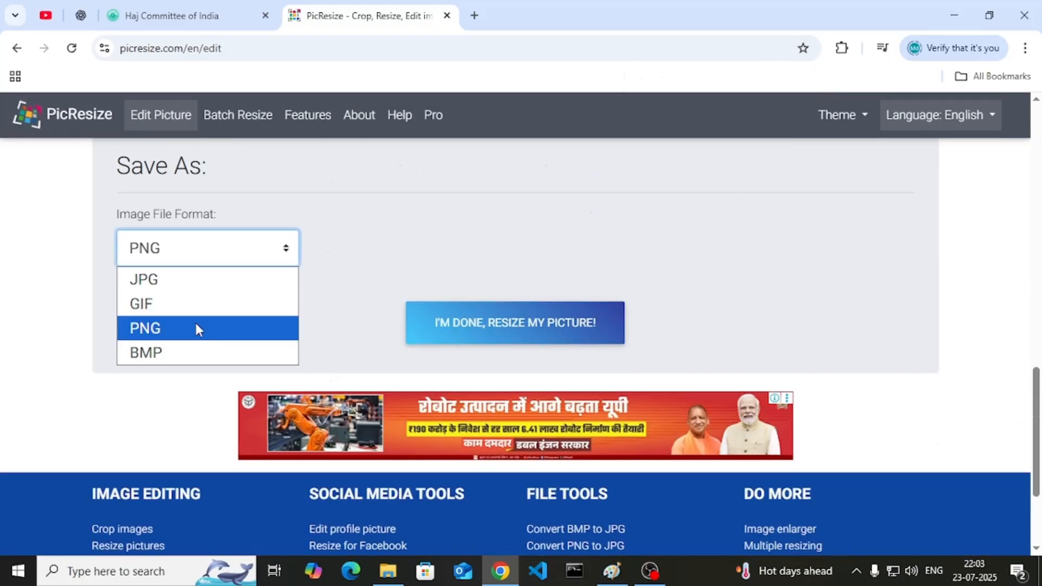
left_click(191, 285)
left_click(414, 246)
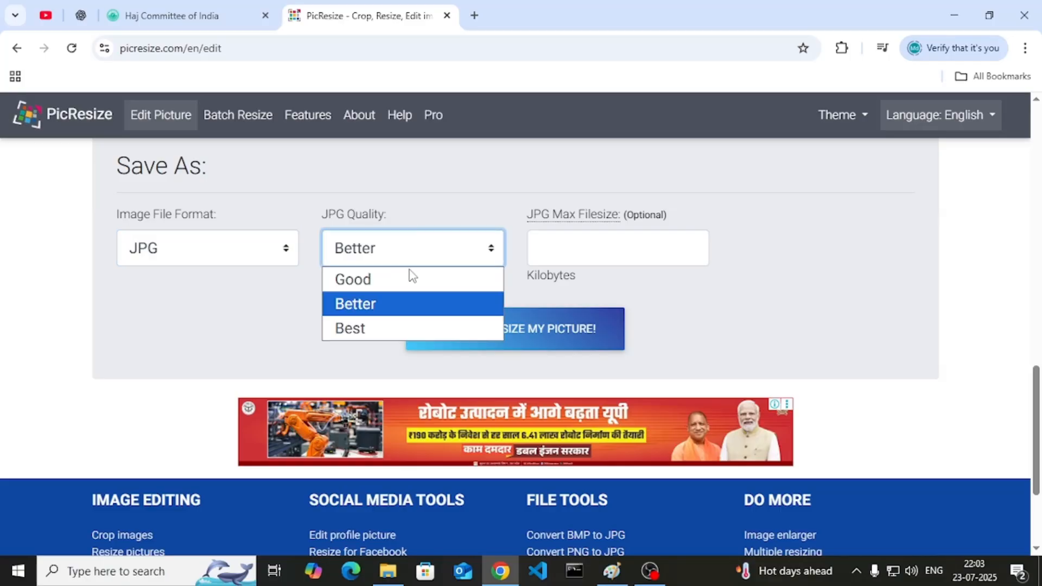
left_click(388, 327)
- Cap the JPG at 50 KB and run the resize, which fails on the 640 height
left_click(595, 247)
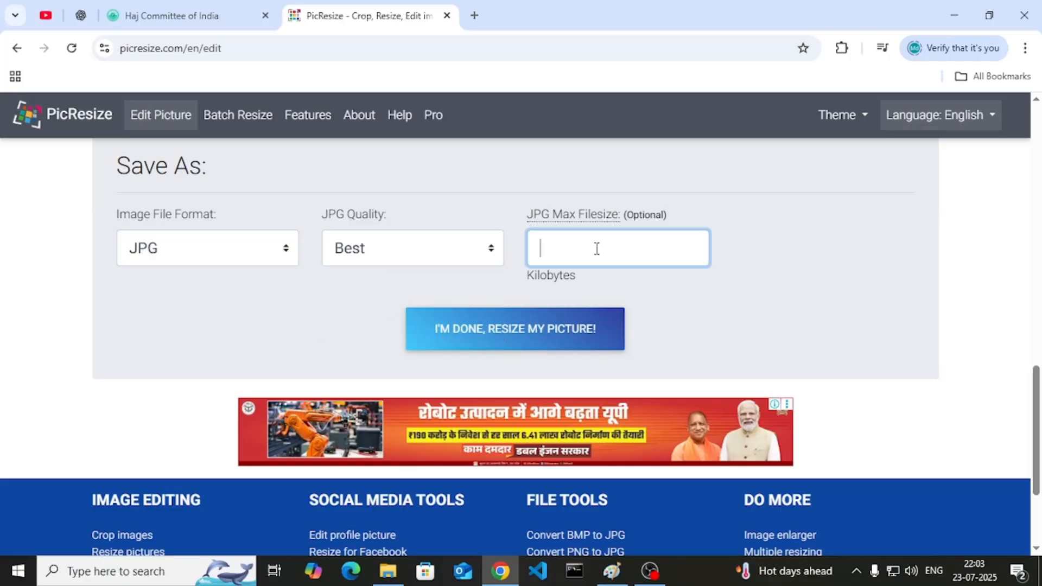
left_click(174, 7)
double_click(695, 251)
key("ctrl+Tab")
type("50")
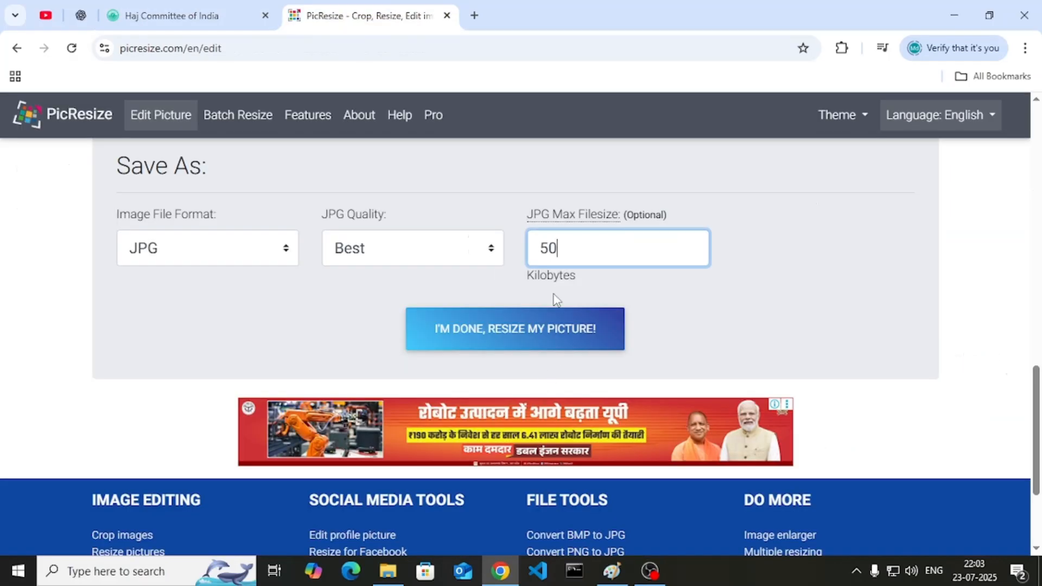
left_click(576, 336)
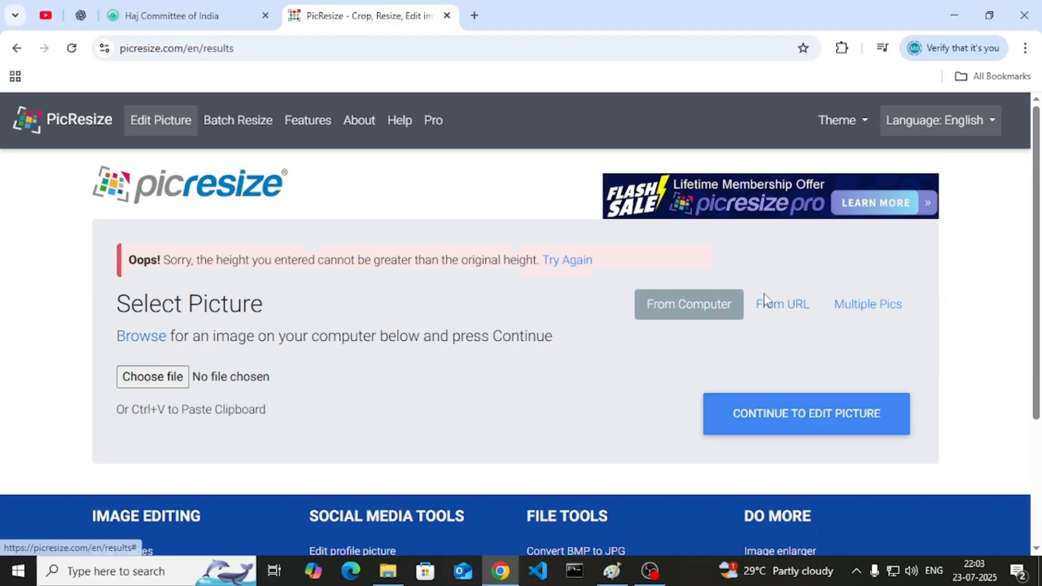
scroll(575, 368, "down", 1)
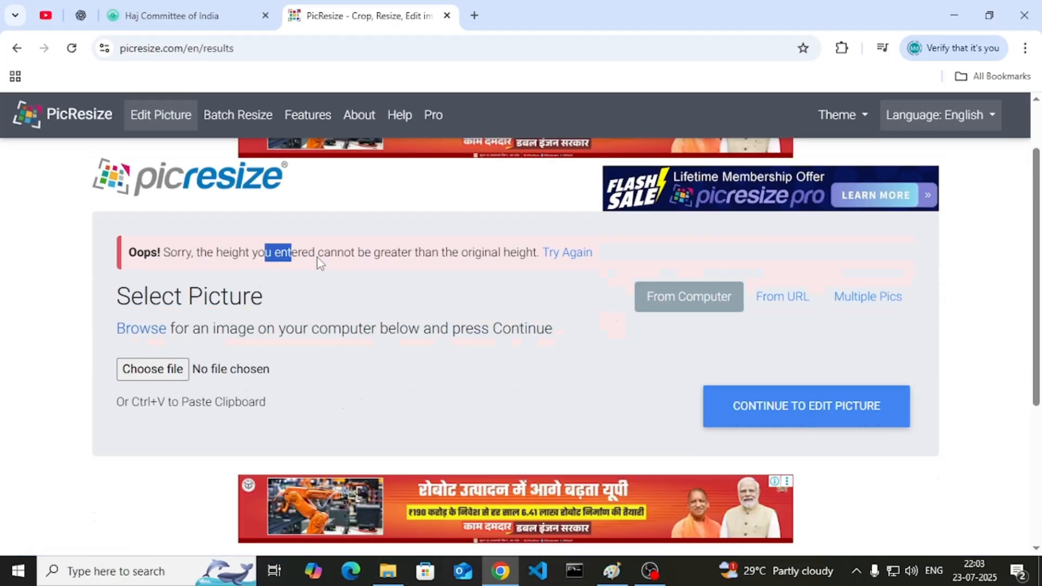
left_click_drag(163, 254, 542, 266)
- Back on the Haj application, submit the Upload Documents form and return to its top
left_click(534, 280)
left_click(191, 6)
scroll(597, 340, "down", 10)
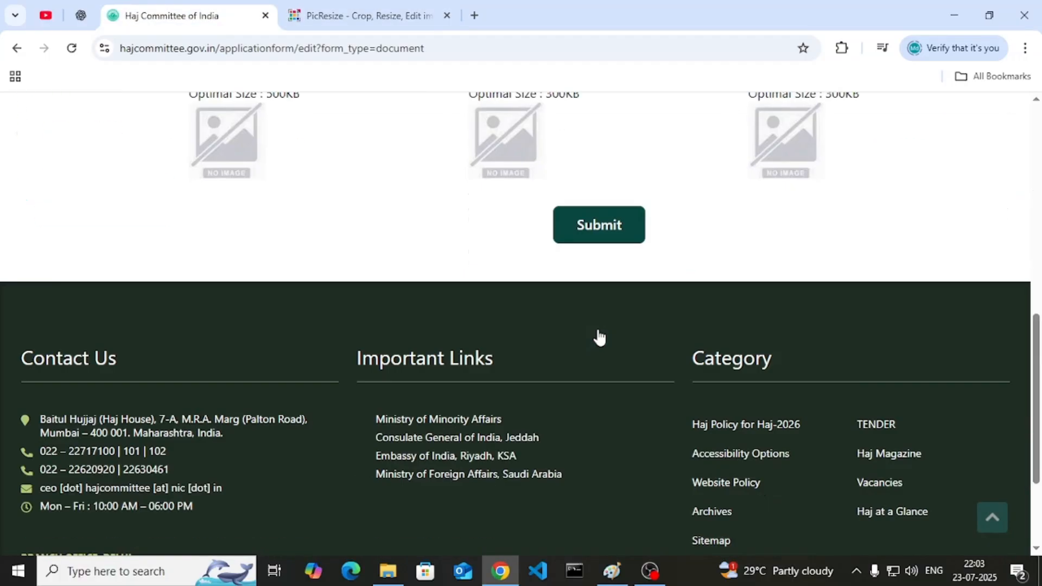
scroll(607, 219, "up", 5)
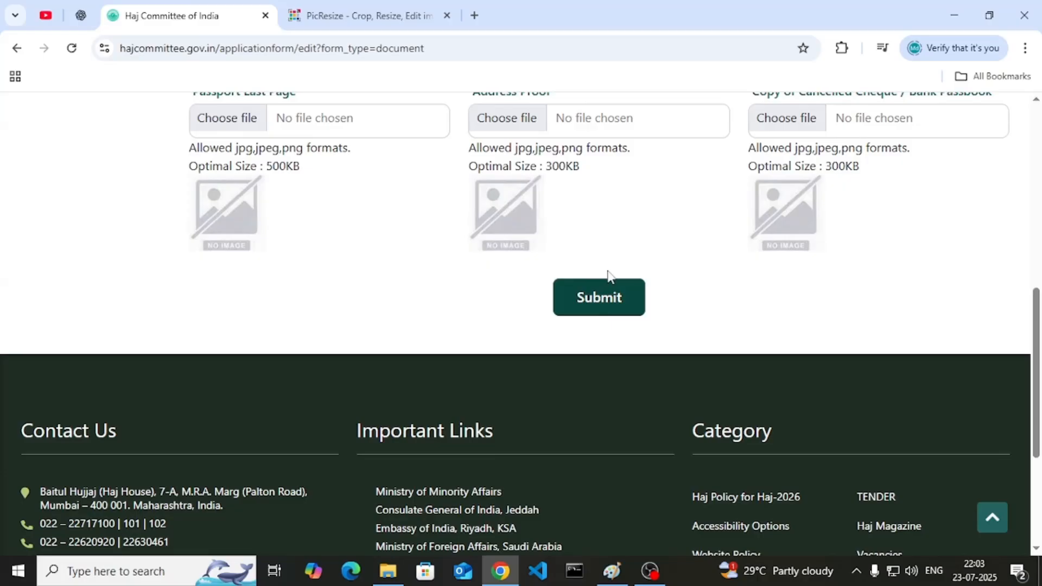
left_click(602, 314)
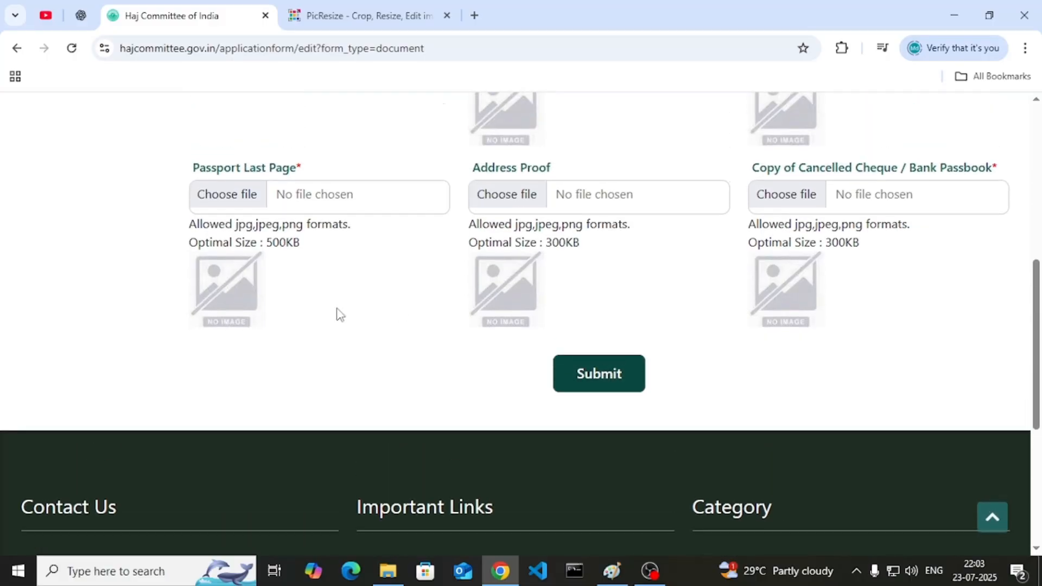
scroll(339, 315, "up", 7)
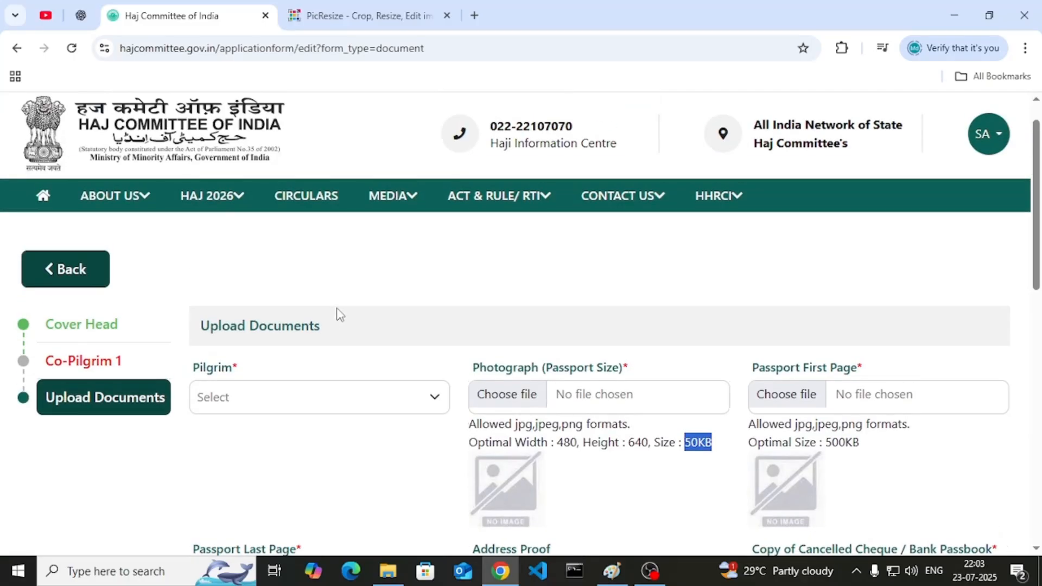